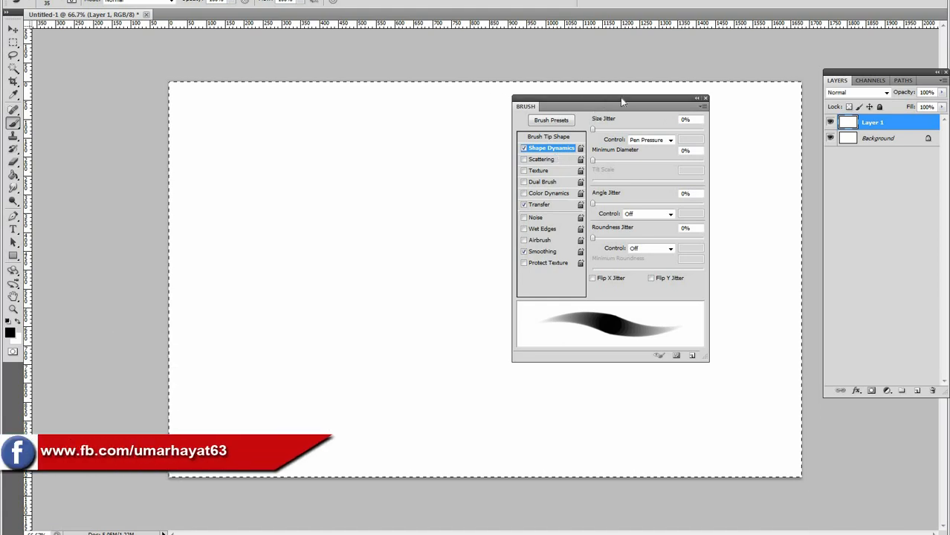
# Move the Brush panel clear of the drawing area and paint a V-shaped test stroke on Layer 1 with pen-pressure sizing.
pyautogui.moveTo(598, 99); pyautogui.dragTo(634, 98)
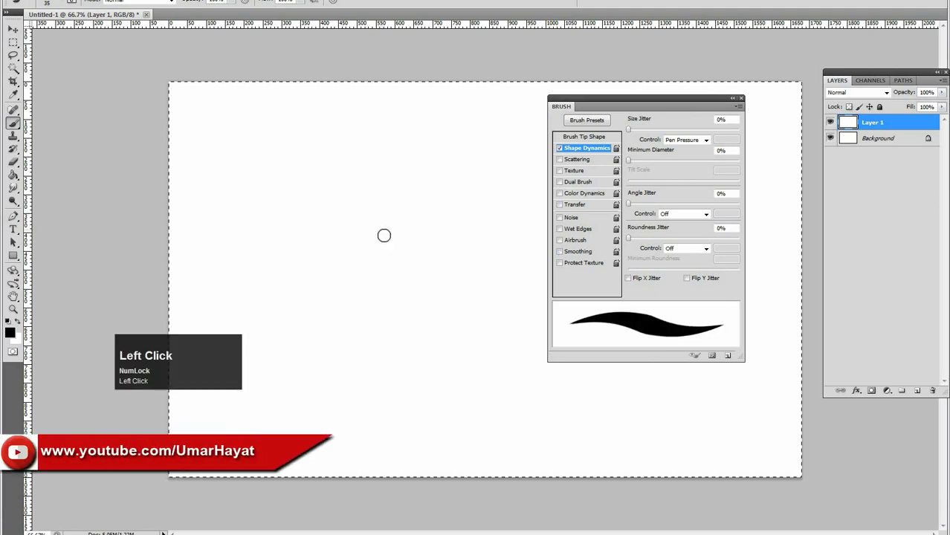
pyautogui.moveTo(310, 252)
pyautogui.mouseDown()
pyautogui.moveTo(436, 200)
pyautogui.moveTo(378, 246)
pyautogui.moveTo(355, 293)
pyautogui.mouseUp()
pyautogui.hotkey('ctrl', 'space')
pyautogui.moveTo(399, 240); pyautogui.dragTo(437, 227)
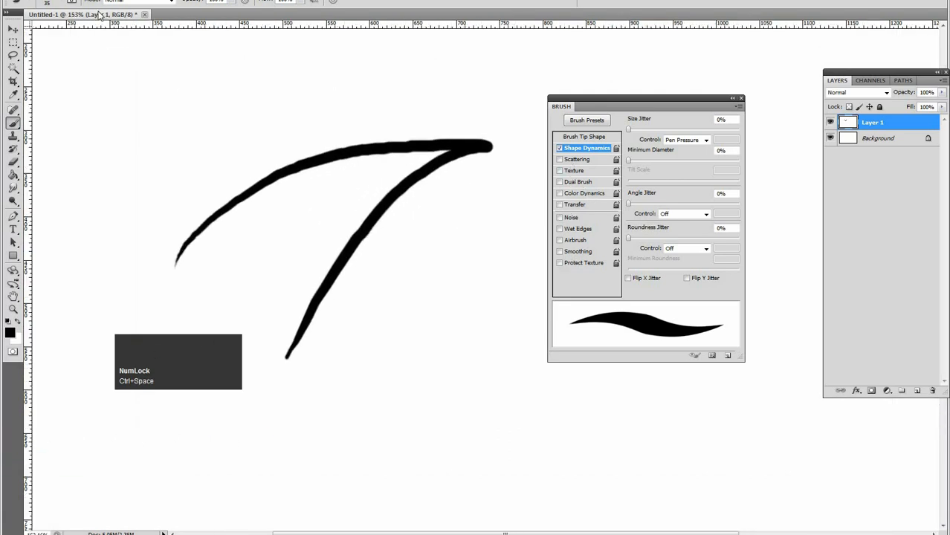
# Clear the test stroke from Layer 1, and paint and undo another tapered stroke.
pyautogui.click(58, 3)
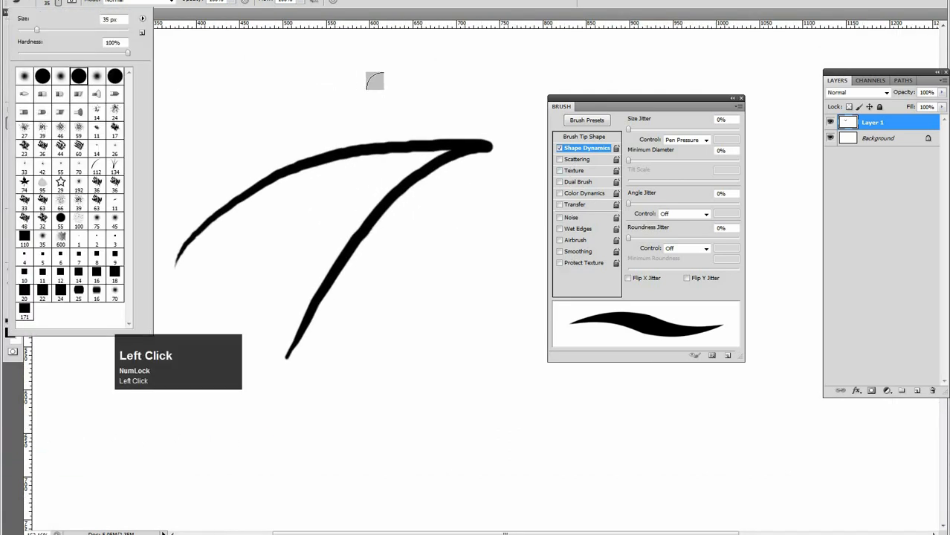
pyautogui.click(383, 91)
pyautogui.hotkey('ctrl', 'a')
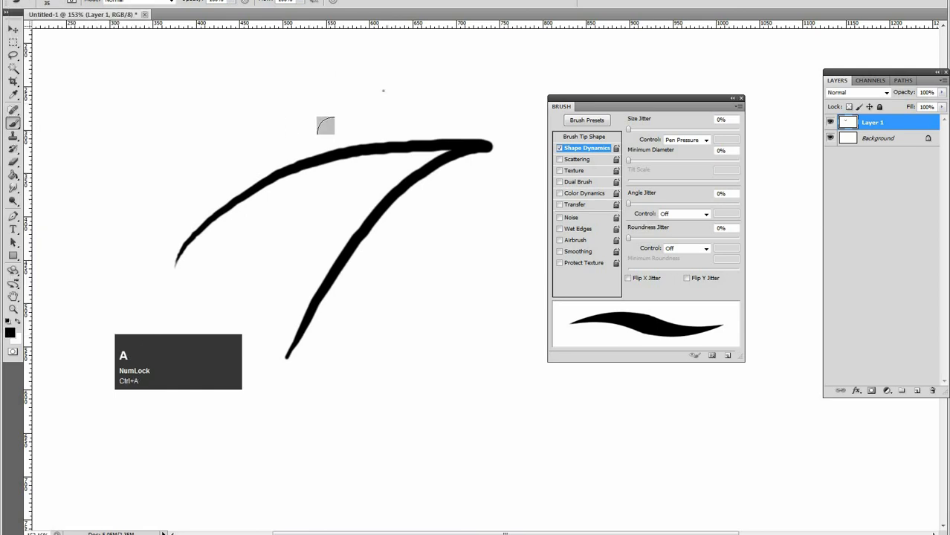
pyautogui.press('Delete')
pyautogui.moveTo(135, 244)
pyautogui.mouseDown()
pyautogui.moveTo(182, 202)
pyautogui.moveTo(273, 167)
pyautogui.moveTo(400, 189)
pyautogui.moveTo(309, 255)
pyautogui.mouseUp()
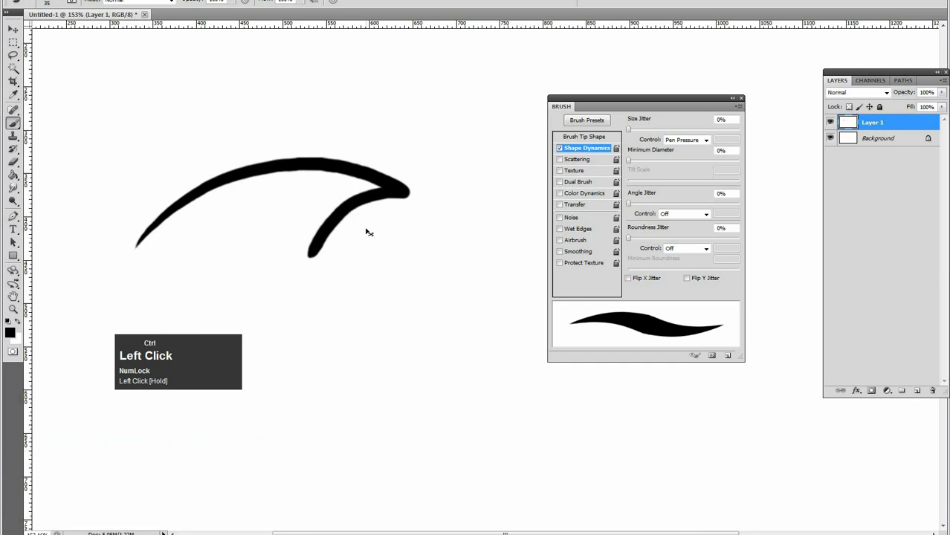
pyautogui.hotkey('ctrl', 'z')
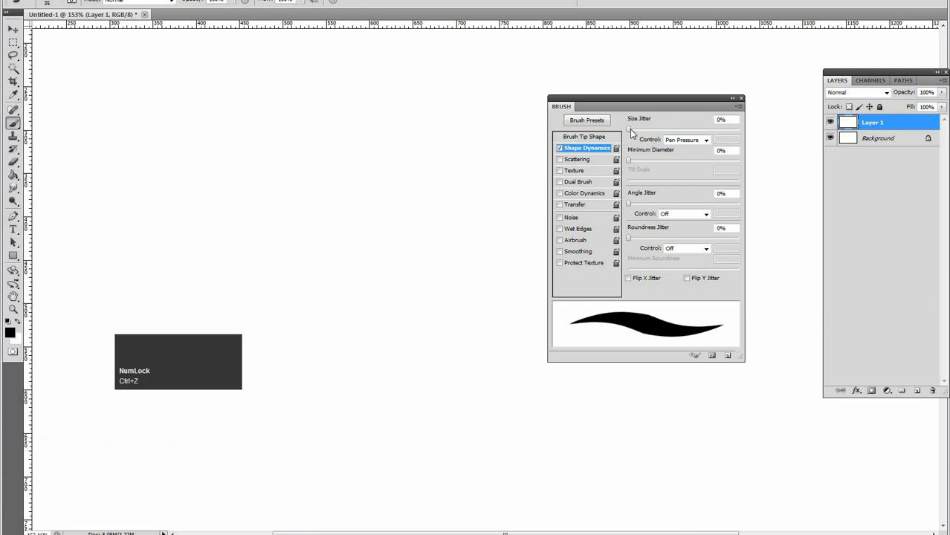
# Set the brush's Size Jitter to 100% and paint looping freehand test strokes on Layer 1.
pyautogui.moveTo(629, 129); pyautogui.dragTo(747, 141)
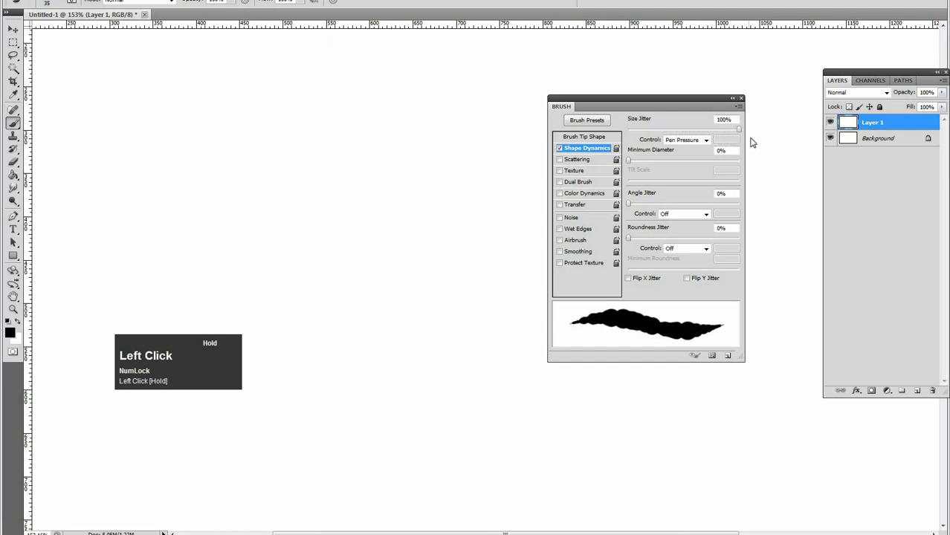
pyautogui.moveTo(498, 93)
pyautogui.mouseDown()
pyautogui.moveTo(224, 197)
pyautogui.moveTo(169, 237)
pyautogui.moveTo(407, 200)
pyautogui.moveTo(442, 208)
pyautogui.moveTo(445, 243)
pyautogui.moveTo(386, 286)
pyautogui.mouseUp()
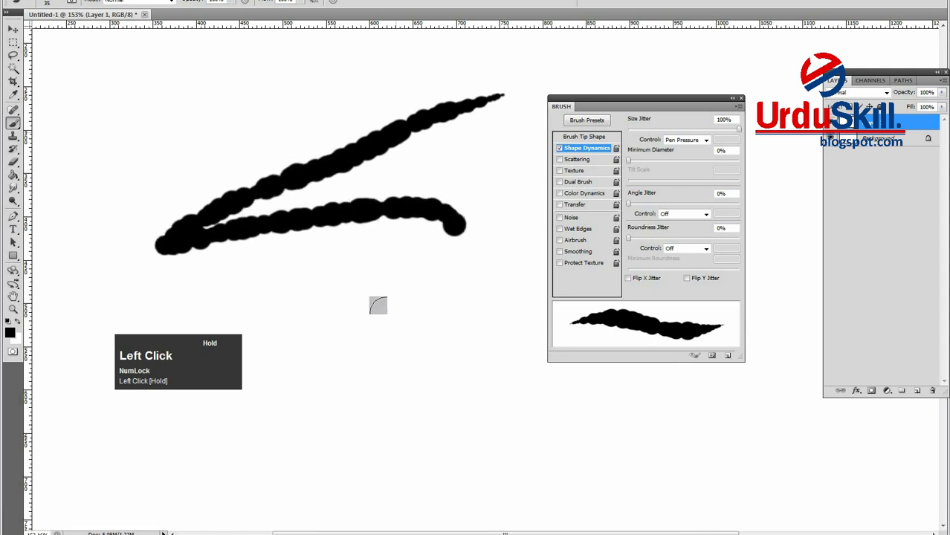
pyautogui.moveTo(432, 400)
pyautogui.mouseDown()
pyautogui.moveTo(467, 356)
pyautogui.moveTo(394, 310)
pyautogui.moveTo(273, 284)
pyautogui.moveTo(217, 208)
pyautogui.moveTo(176, 64)
pyautogui.moveTo(505, 146)
pyautogui.moveTo(550, 108)
pyautogui.mouseUp()
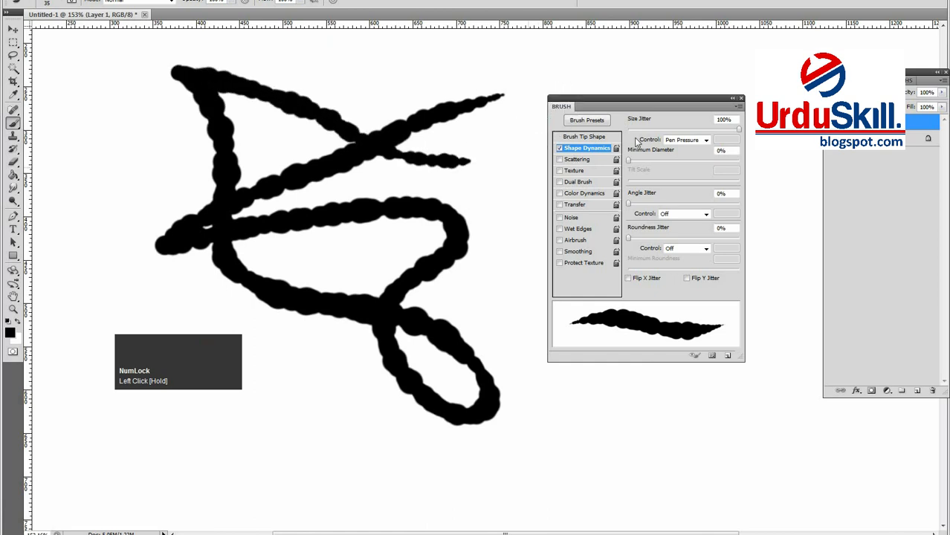
# Set Size Jitter to 0% with its control Off, and paint a uniform-width stroke beside the looping strokes.
pyautogui.click(628, 130)
pyautogui.click(705, 139)
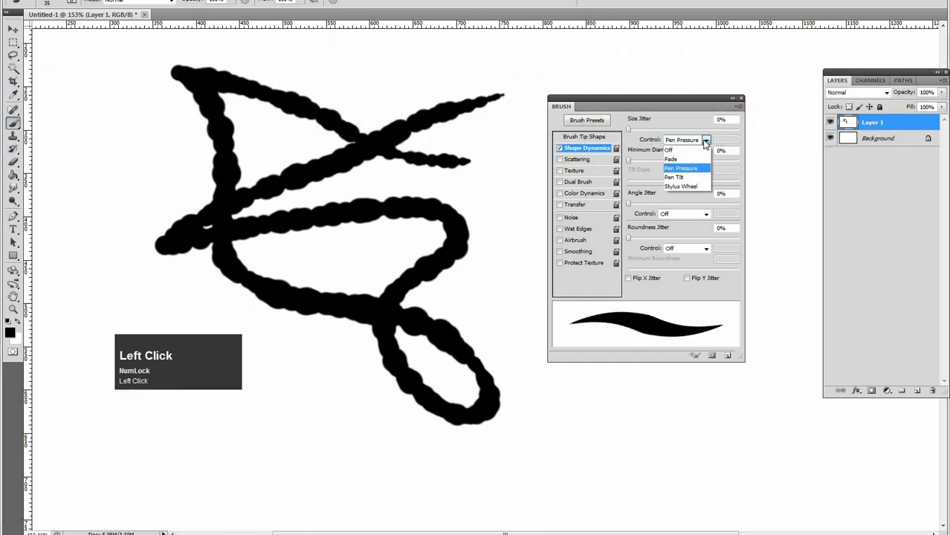
pyautogui.click(644, 148)
pyautogui.click(705, 142)
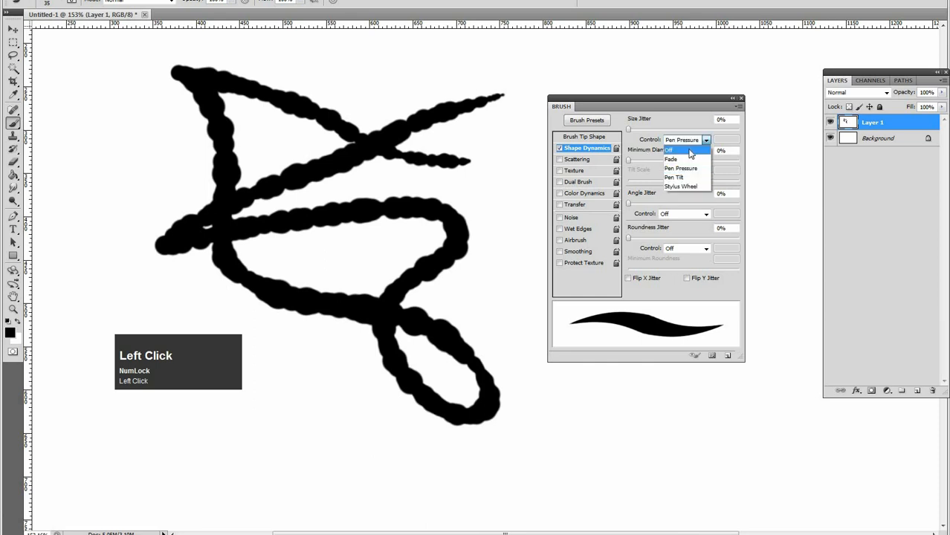
pyautogui.click(689, 150)
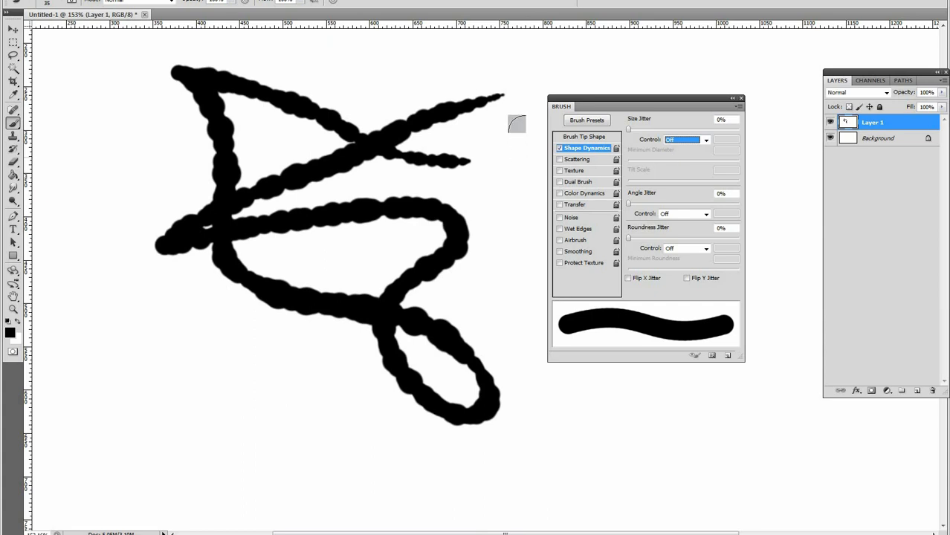
pyautogui.moveTo(520, 106)
pyautogui.mouseDown()
pyautogui.moveTo(492, 194)
pyautogui.moveTo(450, 279)
pyautogui.mouseUp()
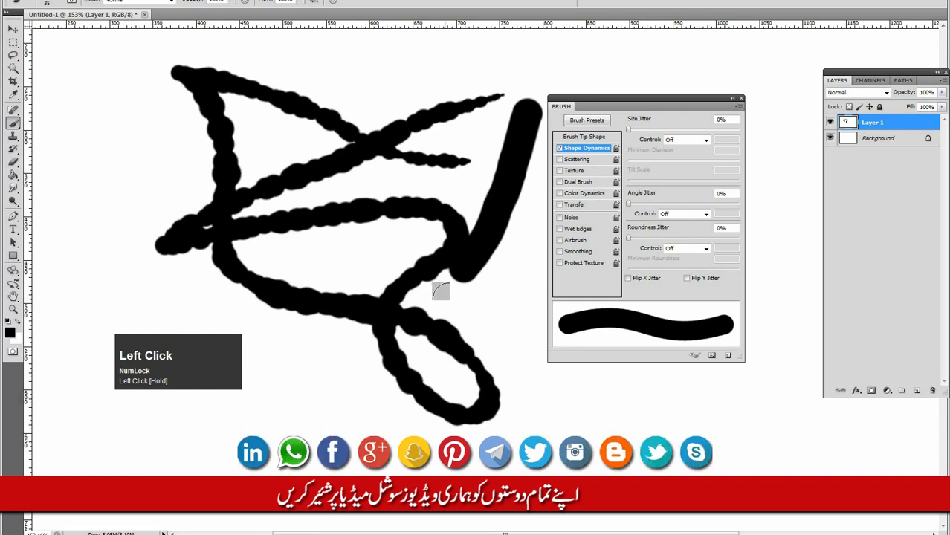
# Clear Layer 1 and paint a V-shaped stroke with the size control Off.
pyautogui.hotkey('ctrl', 'a')
pyautogui.press('Delete')
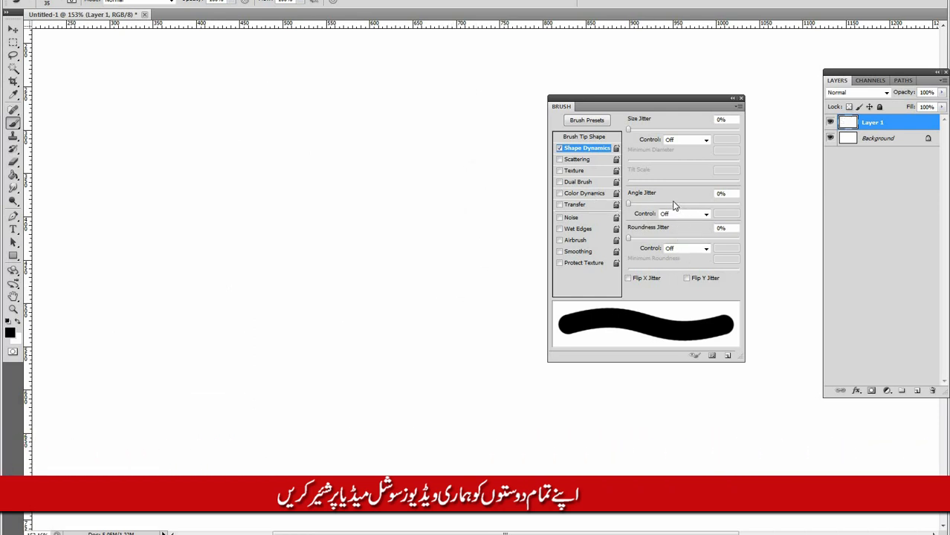
pyautogui.click(691, 145)
pyautogui.click(692, 147)
pyautogui.moveTo(467, 107)
pyautogui.mouseDown()
pyautogui.moveTo(182, 239)
pyautogui.moveTo(424, 201)
pyautogui.mouseUp()
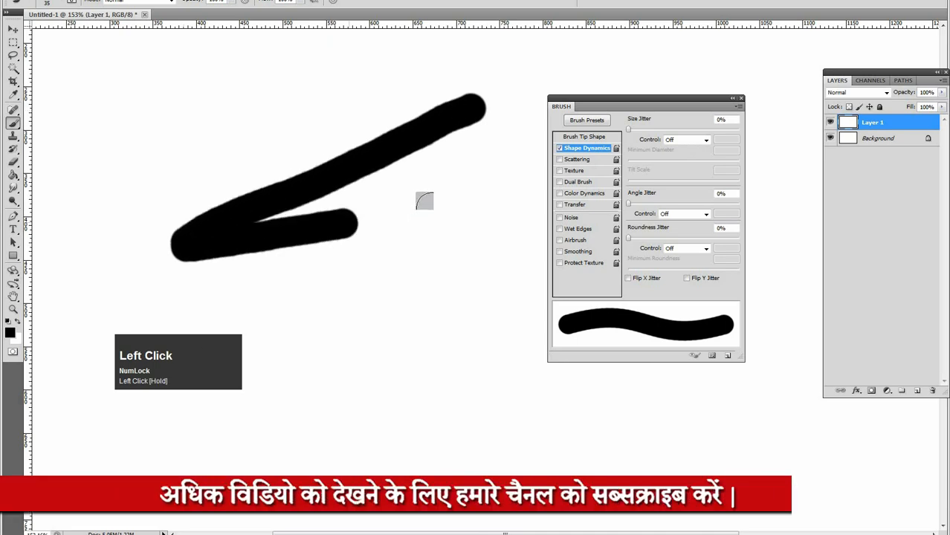
# Disable Shape Dynamics and paint an S-shaped comparison stroke beside the V-shaped one.
pyautogui.click(559, 150)
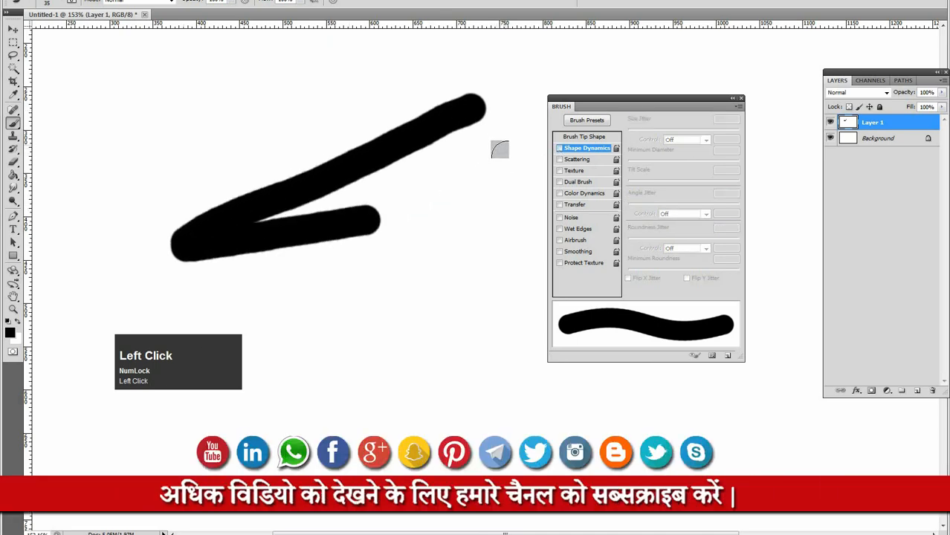
pyautogui.moveTo(508, 145); pyautogui.dragTo(475, 210)
pyautogui.moveTo(421, 265)
pyautogui.mouseDown()
pyautogui.moveTo(363, 333)
pyautogui.moveTo(452, 383)
pyautogui.moveTo(369, 421)
pyautogui.mouseUp()
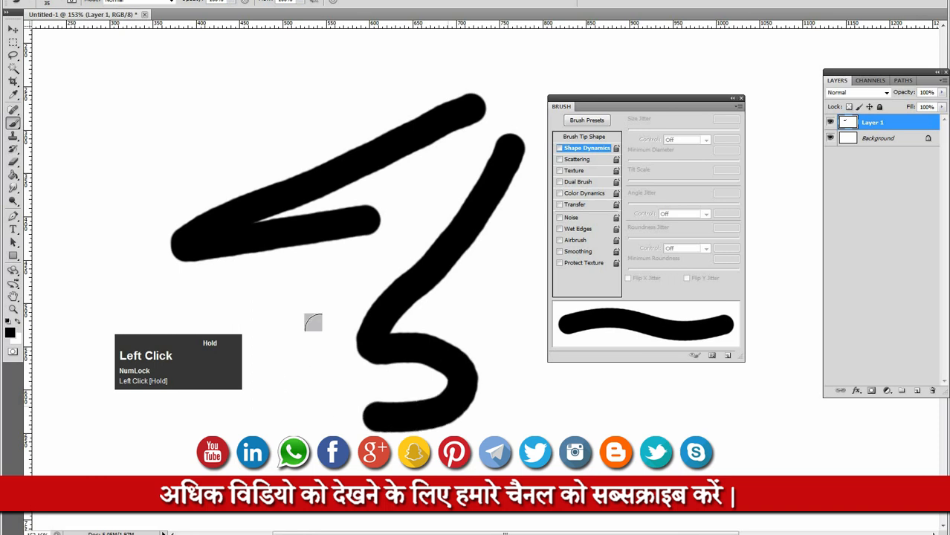
# Re-enable Shape Dynamics and set the Size Jitter control to Fade with a value of 25.
pyautogui.click(563, 150)
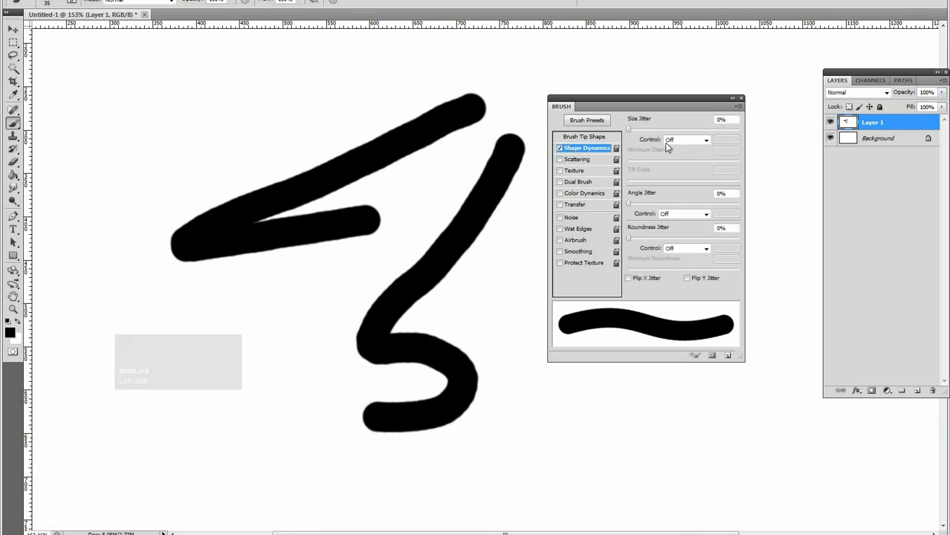
pyautogui.click(706, 141)
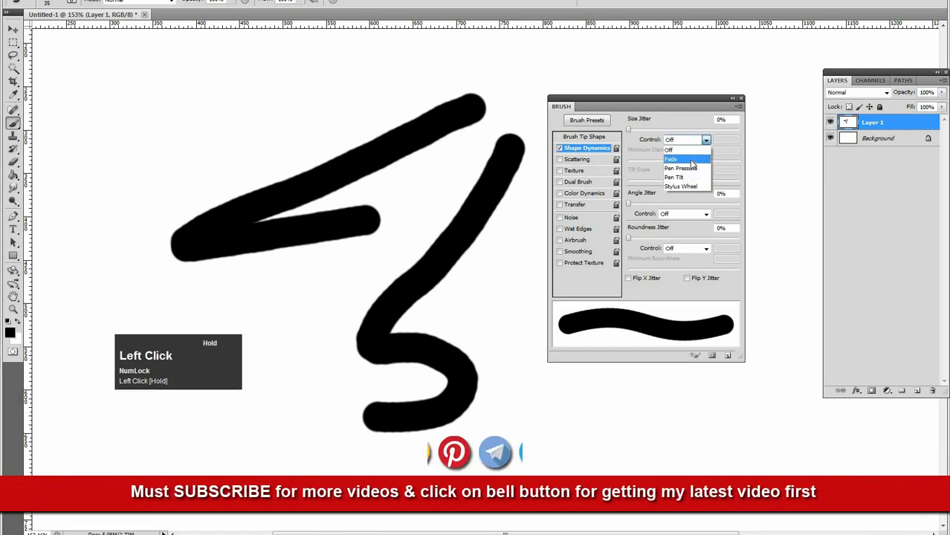
pyautogui.click(682, 162)
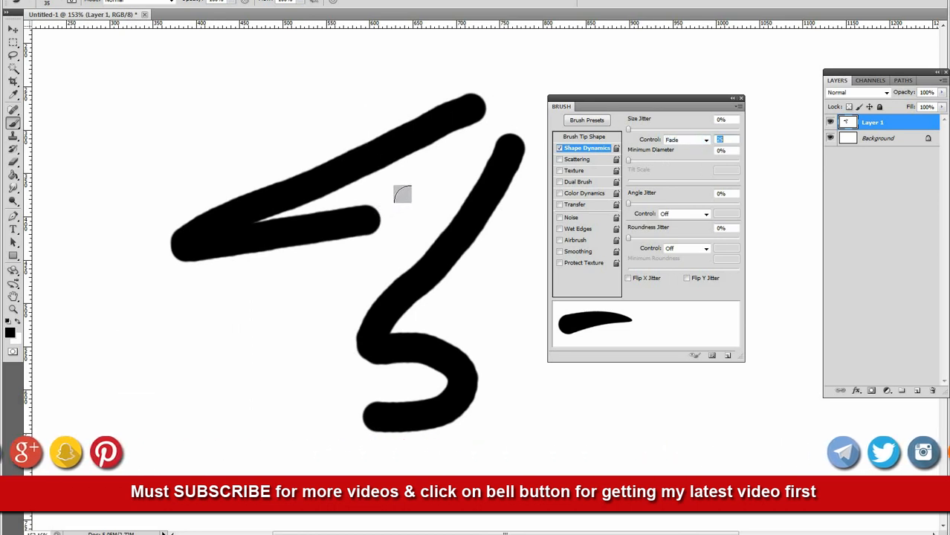
pyautogui.press('space')
pyautogui.moveTo(419, 199); pyautogui.dragTo(374, 199)
pyautogui.click(717, 139)
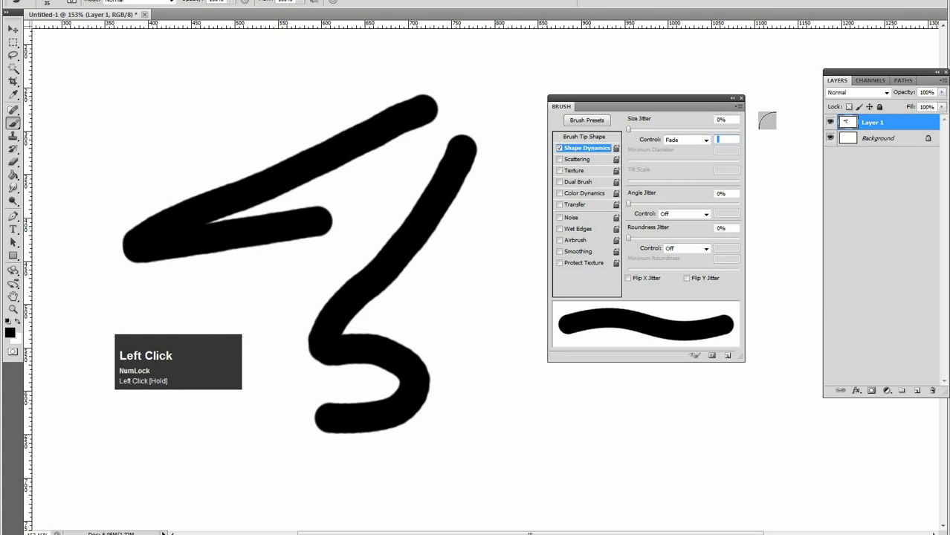
pyautogui.write('2')
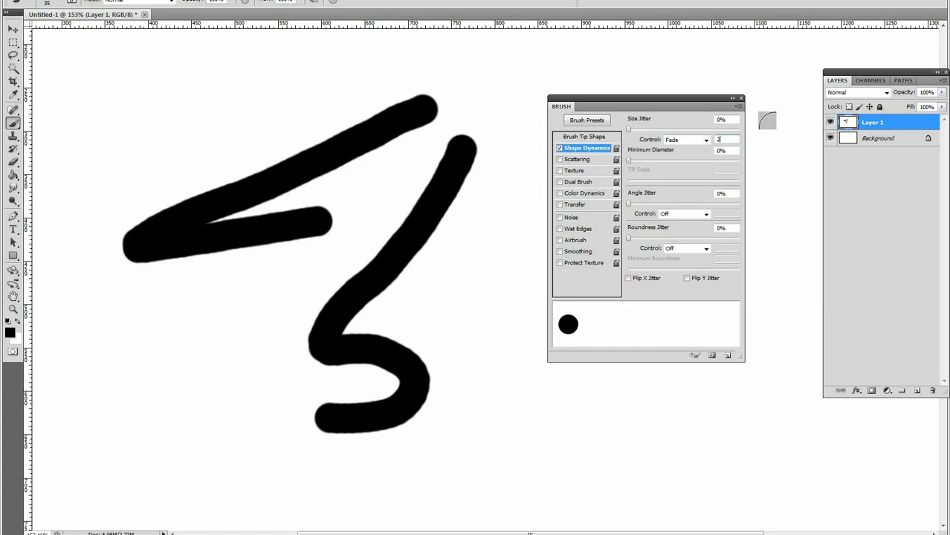
pyautogui.write('5')
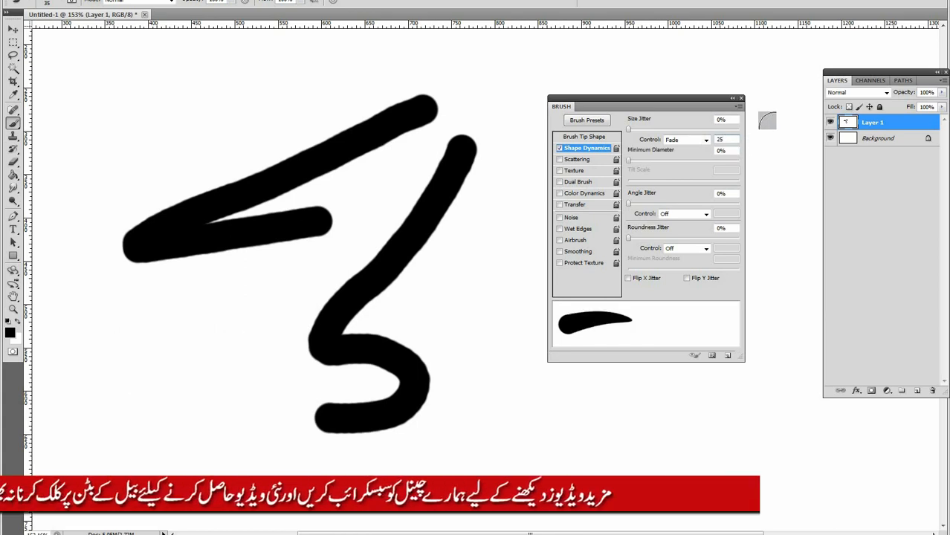
# Test the Fade setting with a single dab on the S-shaped stroke and a short stroke in the empty area beside the V-shaped one.
pyautogui.click(455, 203)
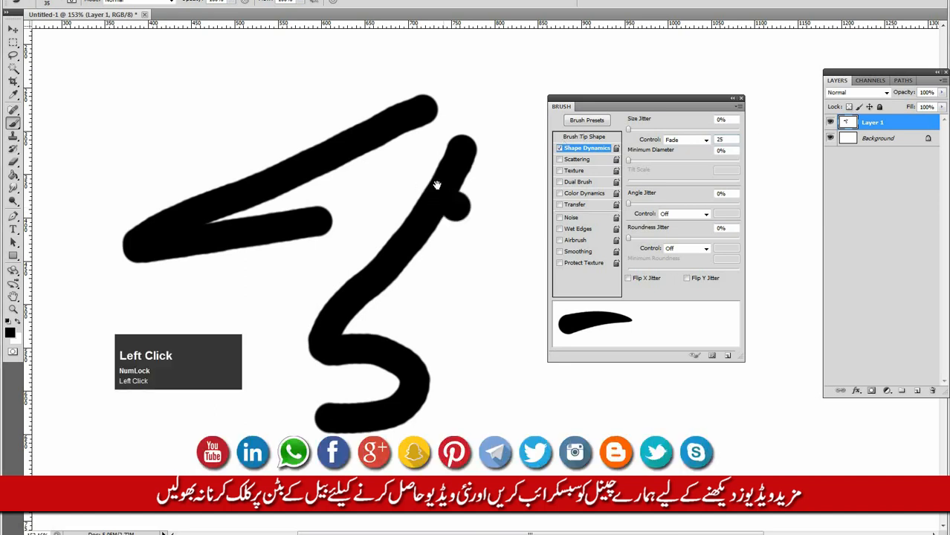
pyautogui.scroll(-2, 450, 174)
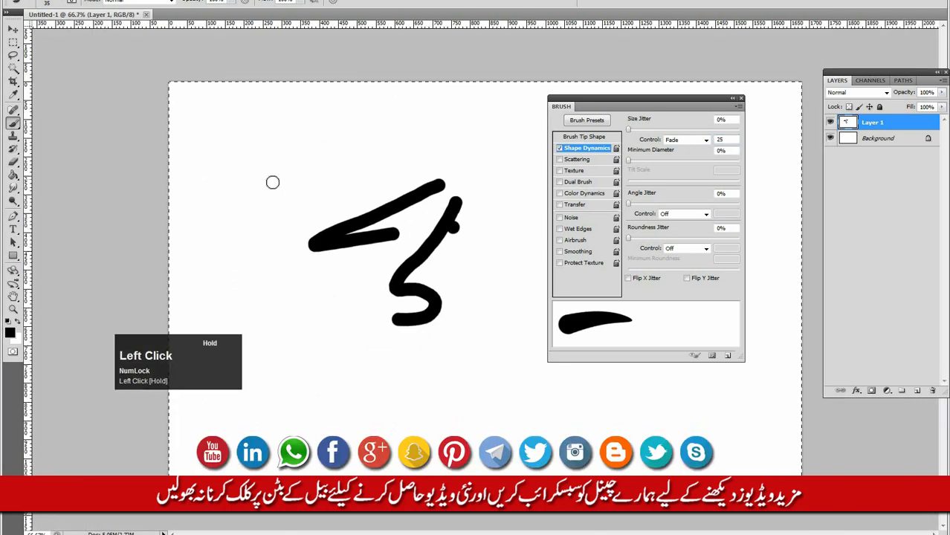
pyautogui.moveTo(234, 186); pyautogui.dragTo(266, 169)
pyautogui.keyDown('ctrl'); pyautogui.click(306, 201); pyautogui.keyUp('ctrl')
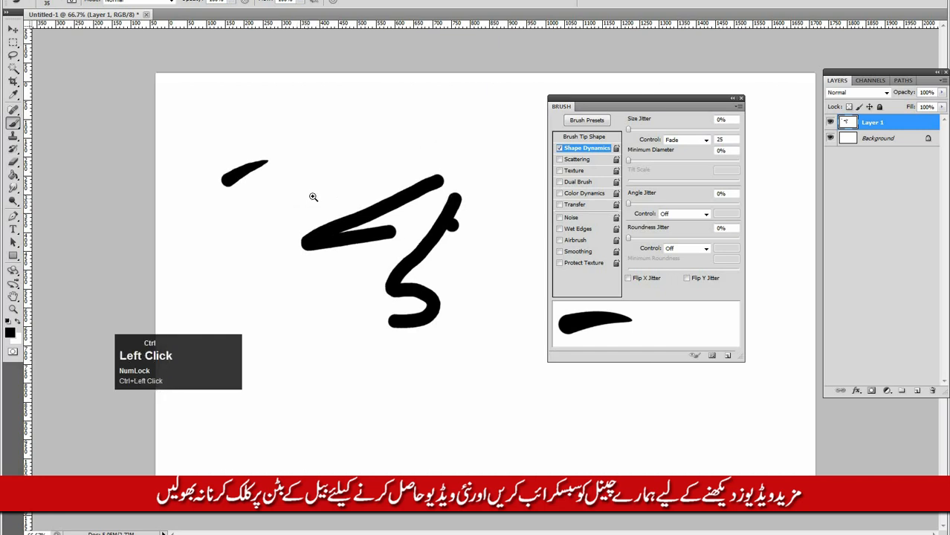
pyautogui.keyDown('ctrl'); pyautogui.click(313, 197); pyautogui.keyUp('ctrl')
pyautogui.keyDown('alt'); pyautogui.click(343, 142); pyautogui.keyUp('alt')
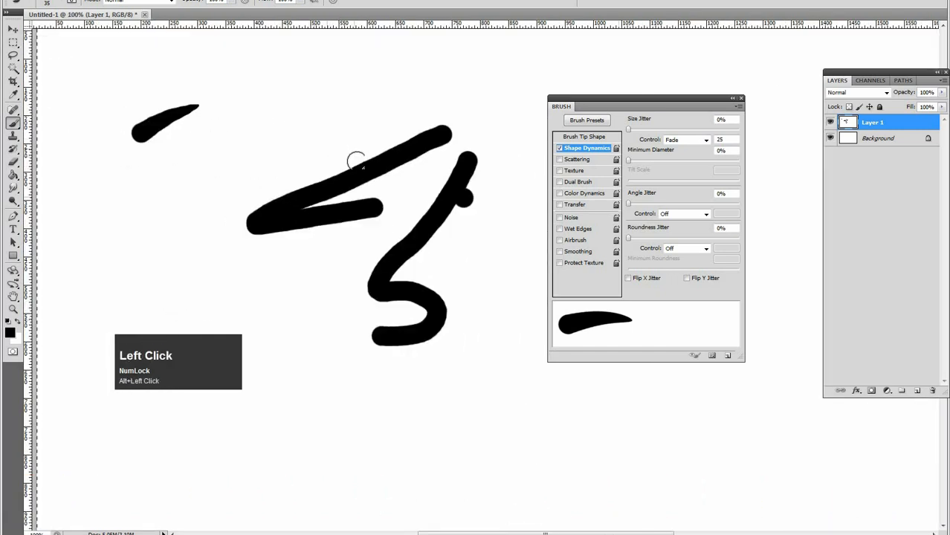
# Clear Layer 1, set the Size Jitter control to Pen Pressure, and reduce the brush size to 25 px.
pyautogui.press('Delete')
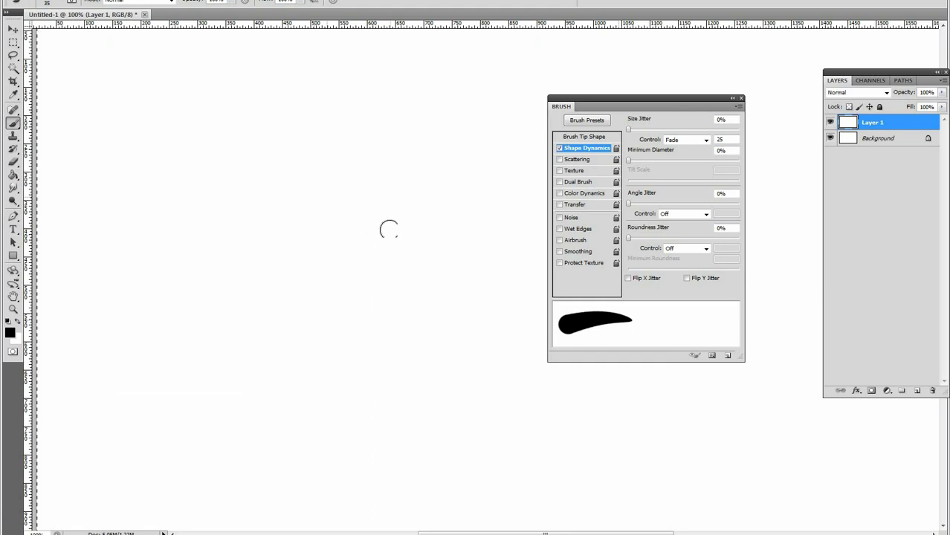
pyautogui.keyDown('ctrl'); pyautogui.click(390, 227); pyautogui.keyUp('ctrl')
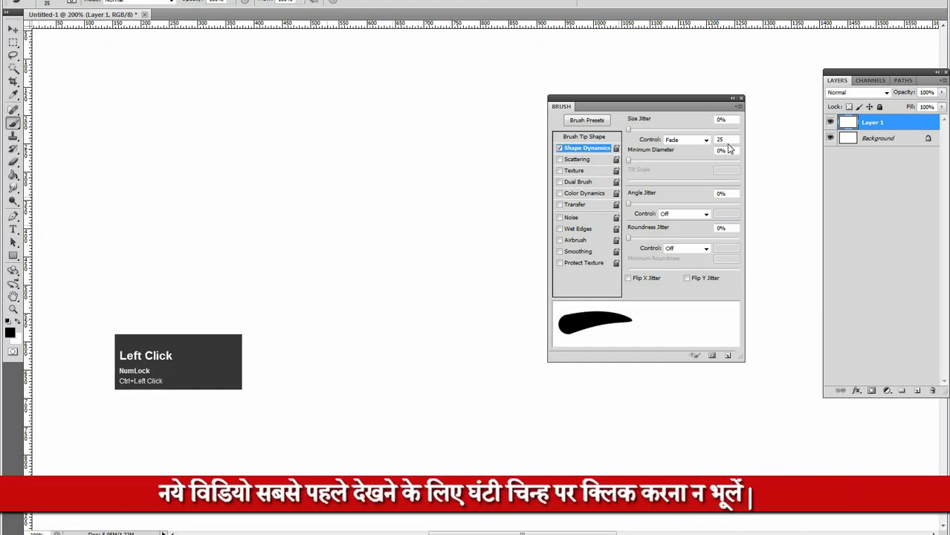
pyautogui.click(685, 140)
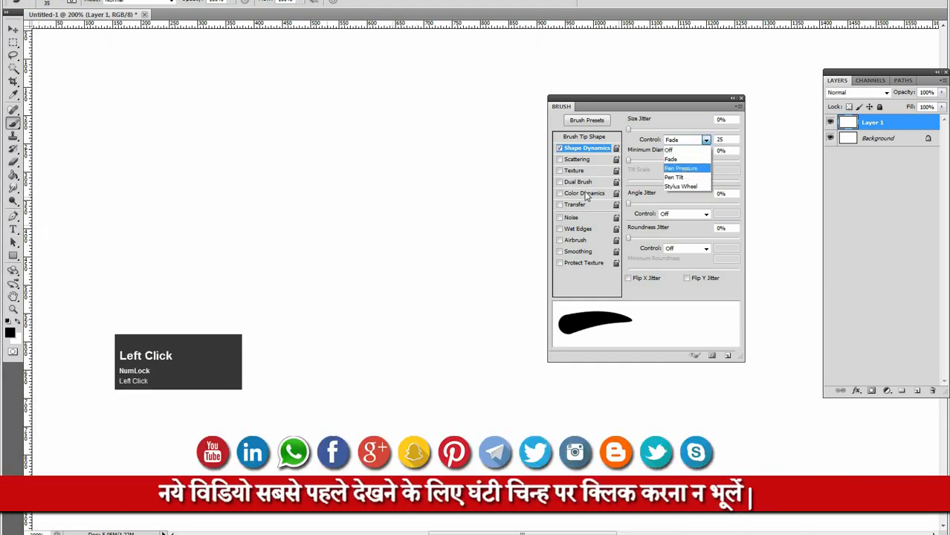
pyautogui.click(681, 168)
pyautogui.press('[')
# Show and select the Spot Color 1 channel and fill the whole channel with white.
pyautogui.click(869, 80)
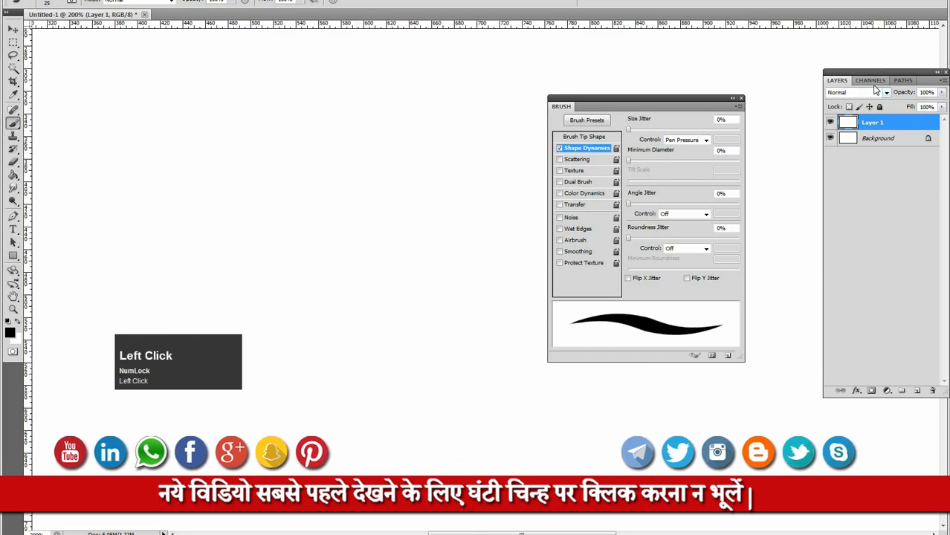
pyautogui.click(829, 153)
pyautogui.click(845, 157)
pyautogui.hotkey('ctrl', 'a')
pyautogui.press('Delete')
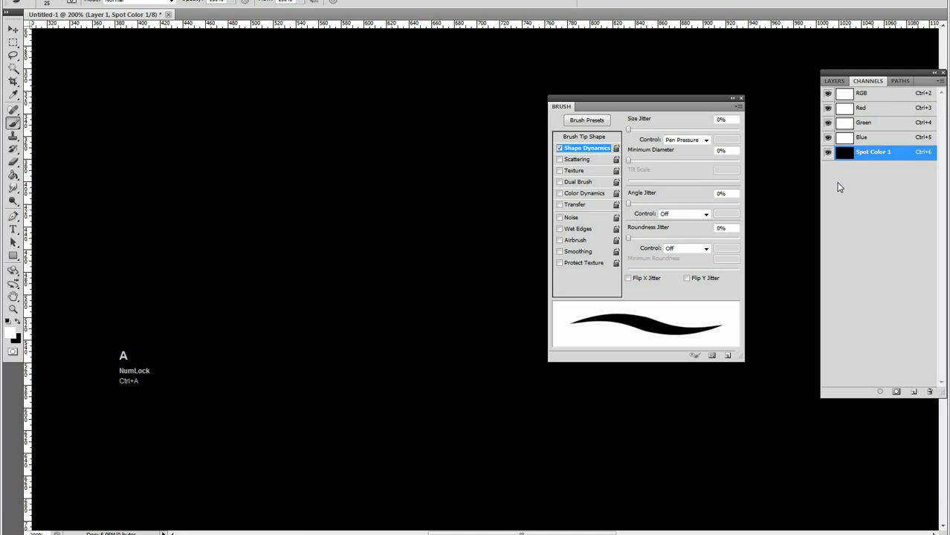
pyautogui.hotkey('alt', 'BackSpace')
# Outline a pointed leaf with pressure-tapered strokes in the Spot Color 1 channel, using a 9 px black brush.
pyautogui.moveTo(377, 165)
pyautogui.mouseDown()
pyautogui.moveTo(351, 134)
pyautogui.moveTo(408, 75)
pyautogui.mouseUp()
pyautogui.moveTo(439, 108)
pyautogui.mouseDown()
pyautogui.moveTo(361, 154)
pyautogui.moveTo(350, 264)
pyautogui.mouseUp()
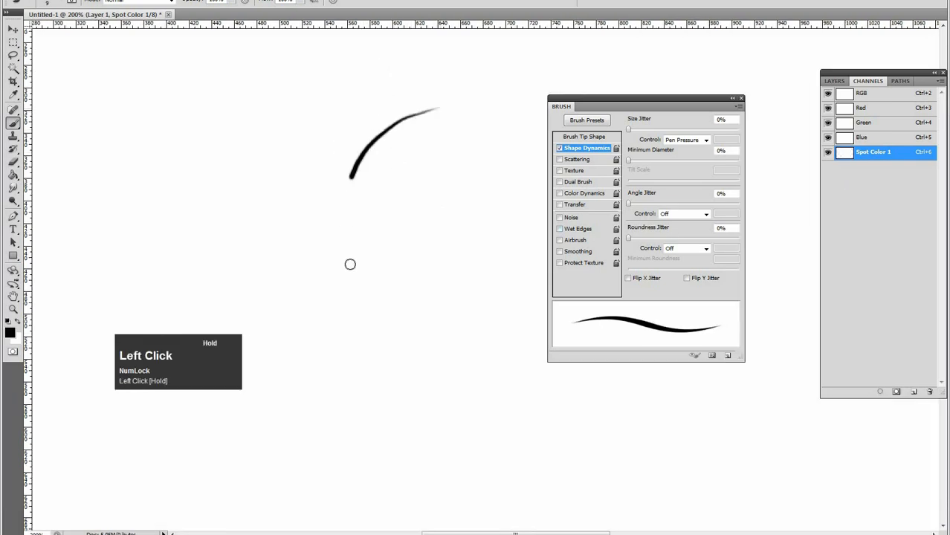
pyautogui.moveTo(440, 105)
pyautogui.mouseDown()
pyautogui.moveTo(419, 128)
pyautogui.moveTo(389, 221)
pyautogui.moveTo(350, 262)
pyautogui.mouseUp()
# Apply a Threshold adjustment to the leaf outline in the Spot Color 1 channel.
pyautogui.keyDown('ctrl'); pyautogui.click(398, 207); pyautogui.keyUp('ctrl')
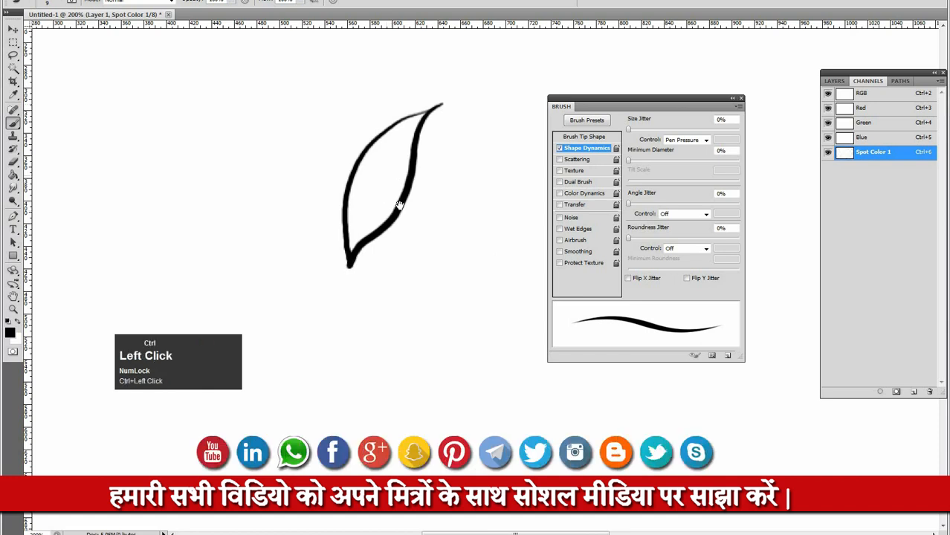
pyautogui.moveTo(399, 236); pyautogui.dragTo(392, 261)
pyautogui.press('F12')
pyautogui.press('Return')
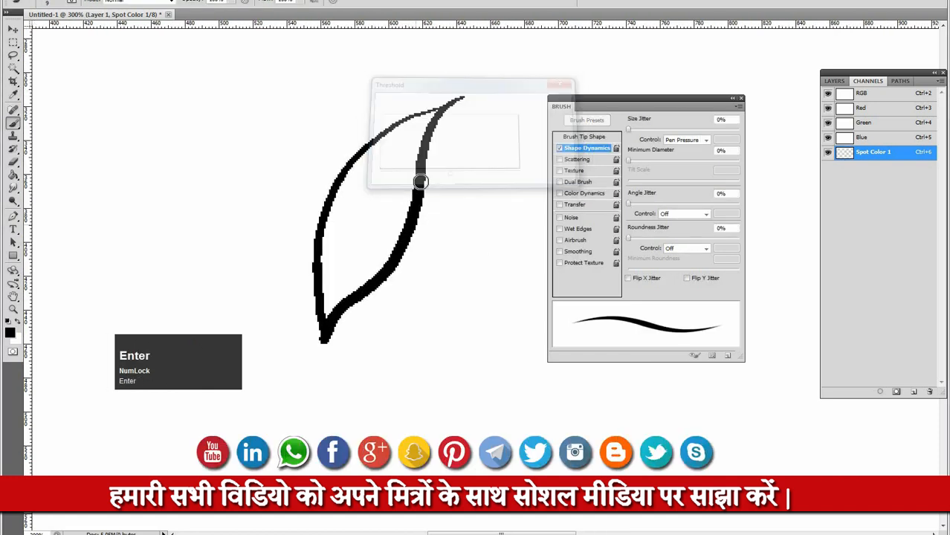
# Select the leaf's interior with the Magic Wand and rotate the canvas view so the leaf lies horizontally.
pyautogui.press('w')
pyautogui.click(377, 234)
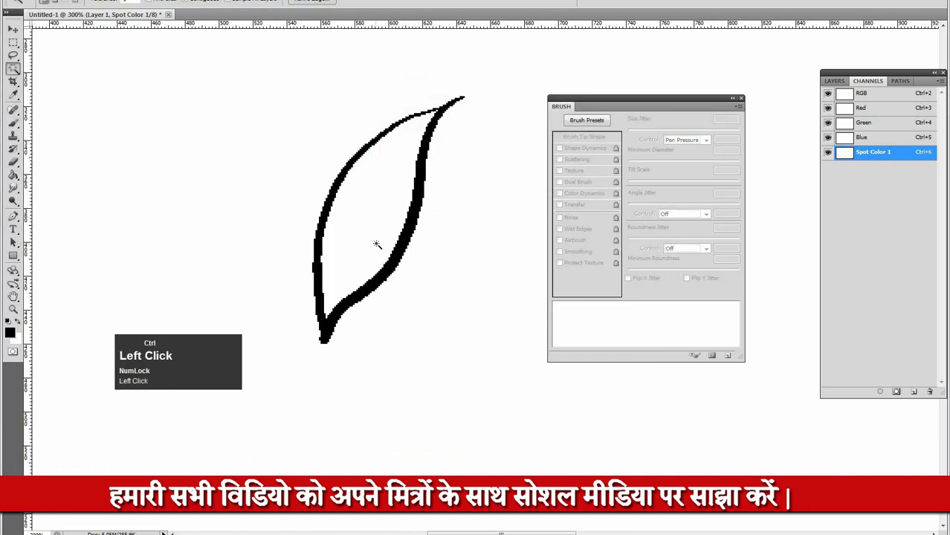
pyautogui.press('r')
pyautogui.moveTo(276, 217)
pyautogui.mouseDown()
pyautogui.moveTo(280, 172)
pyautogui.moveTo(342, 129)
pyautogui.moveTo(415, 132)
pyautogui.mouseUp()
pyautogui.press('b')
pyautogui.press('space')
pyautogui.moveTo(338, 165); pyautogui.dragTo(225, 178)
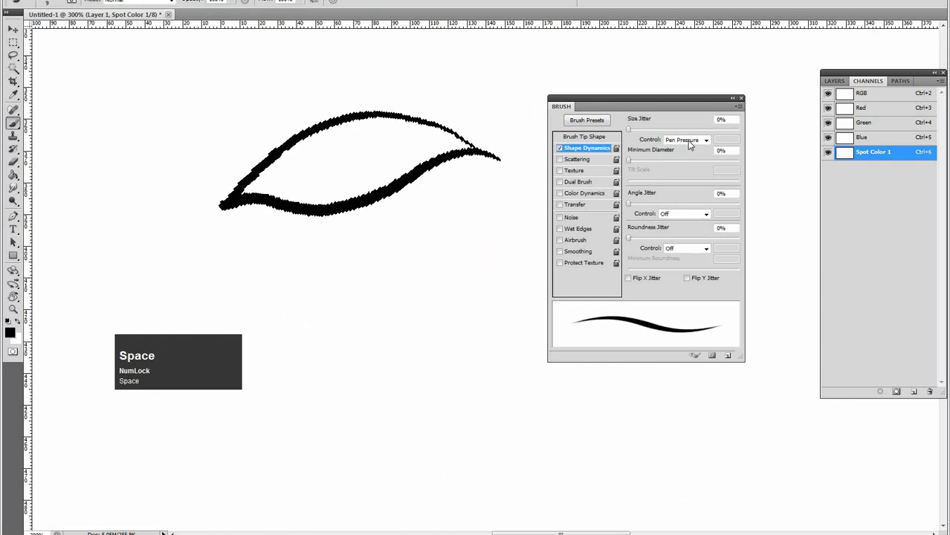
# Set the Size Jitter control to Fade with 50 steps, try a stroke inside the leaf, and undo it.
pyautogui.click(686, 140)
pyautogui.click(684, 160)
pyautogui.press('space')
pyautogui.moveTo(369, 149); pyautogui.dragTo(353, 158)
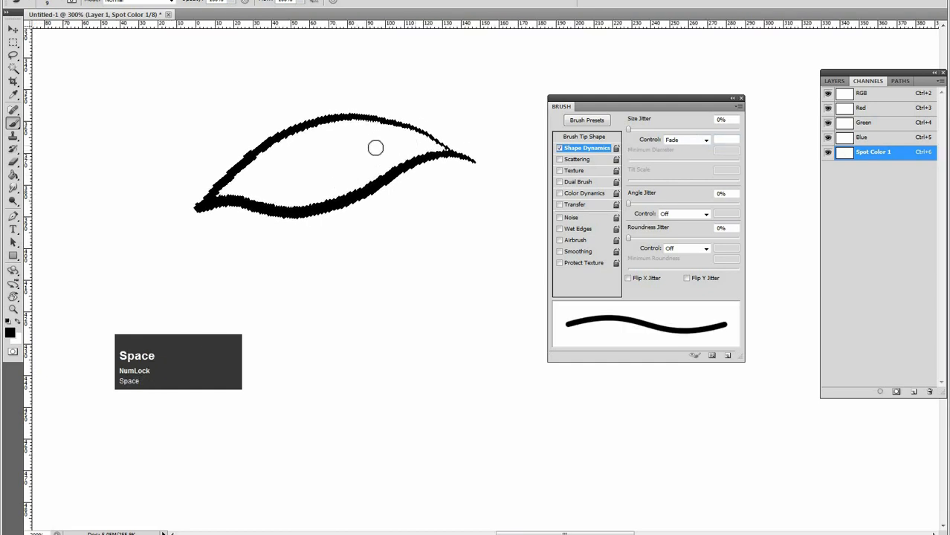
pyautogui.moveTo(349, 202); pyautogui.dragTo(296, 297)
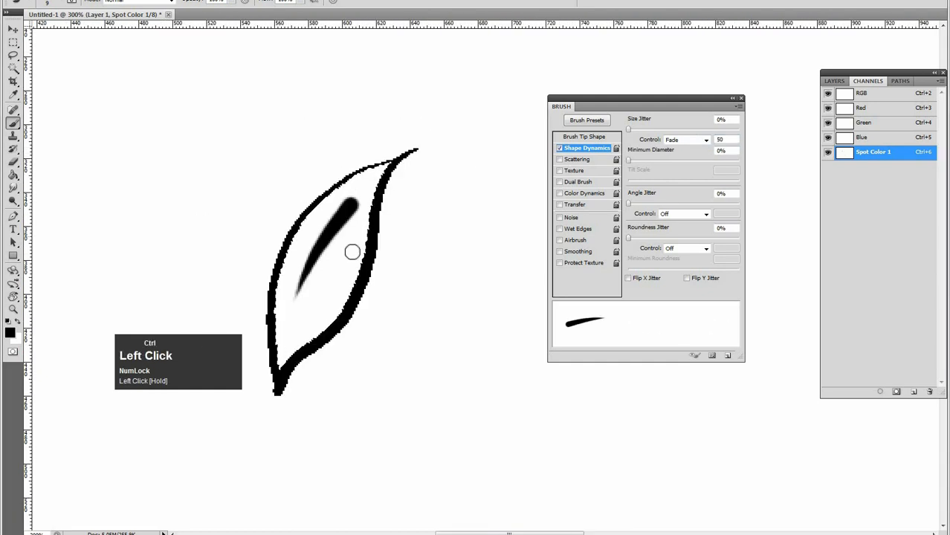
pyautogui.hotkey('ctrl', 'z')
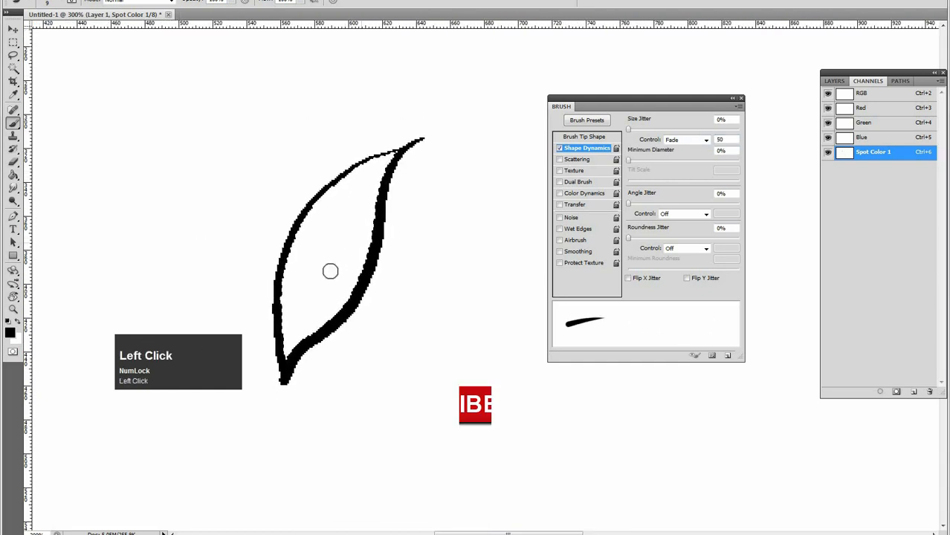
# Turn the view so the leaf lies horizontally and try several 50-step fading strokes inside it, undoing each one.
pyautogui.press('r')
pyautogui.moveTo(239, 183)
pyautogui.mouseDown()
pyautogui.moveTo(323, 88)
pyautogui.moveTo(333, 134)
pyautogui.mouseUp()
pyautogui.press('b')
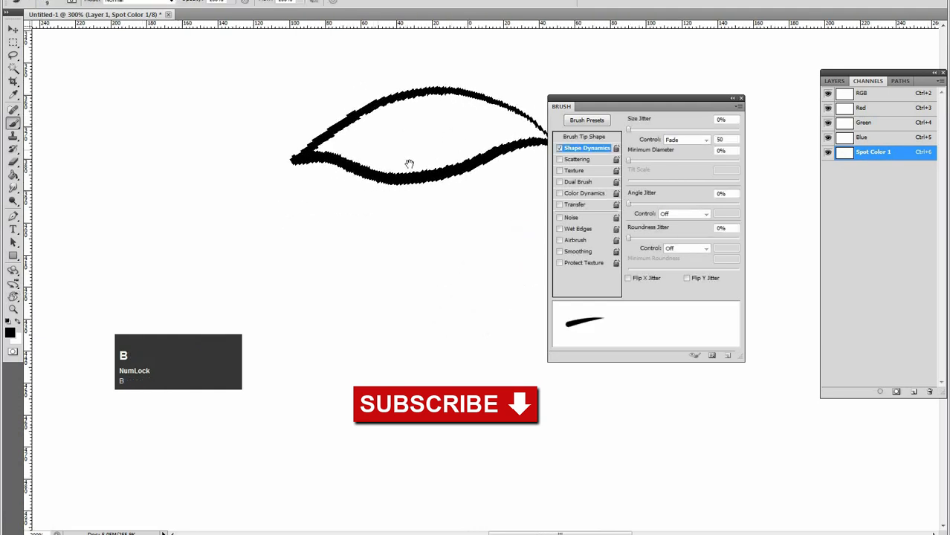
pyautogui.press('space')
pyautogui.moveTo(276, 123)
pyautogui.mouseDown()
pyautogui.moveTo(431, 123)
pyautogui.moveTo(452, 113)
pyautogui.mouseUp()
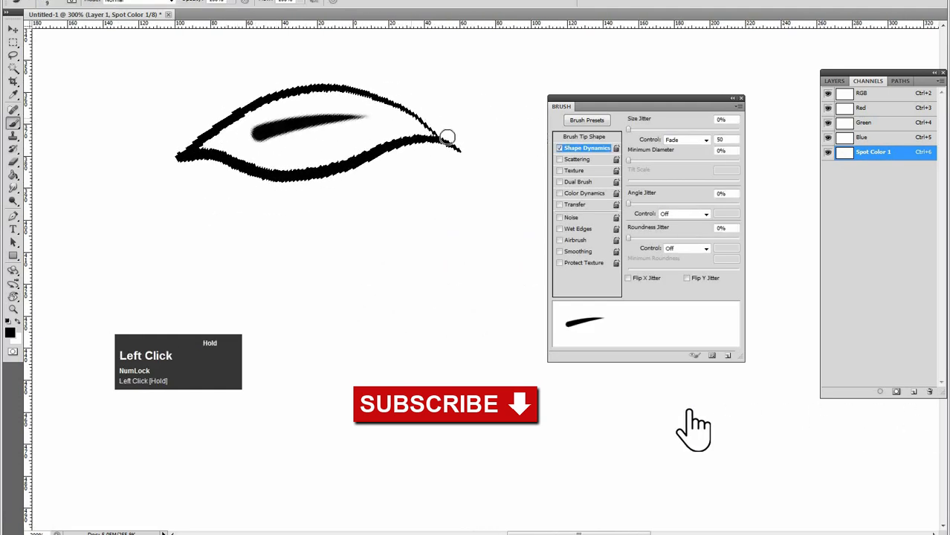
pyautogui.hotkey('ctrl', 'z')
pyautogui.moveTo(197, 143)
pyautogui.mouseDown()
pyautogui.moveTo(244, 124)
pyautogui.moveTo(417, 118)
pyautogui.mouseUp()
pyautogui.hotkey('ctrl', 'z')
pyautogui.moveTo(195, 151)
pyautogui.mouseDown()
pyautogui.moveTo(365, 106)
pyautogui.moveTo(446, 104)
pyautogui.mouseUp()
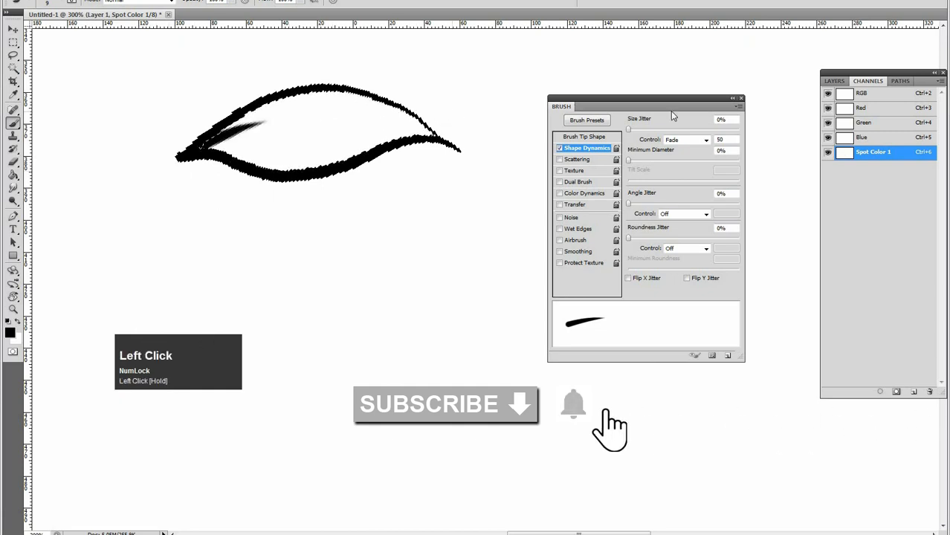
pyautogui.hotkey('ctrl', 'z')
# Set the Fade value to 150 and try longer tapering vein strokes inside the leaf, undoing them.
pyautogui.click(725, 138)
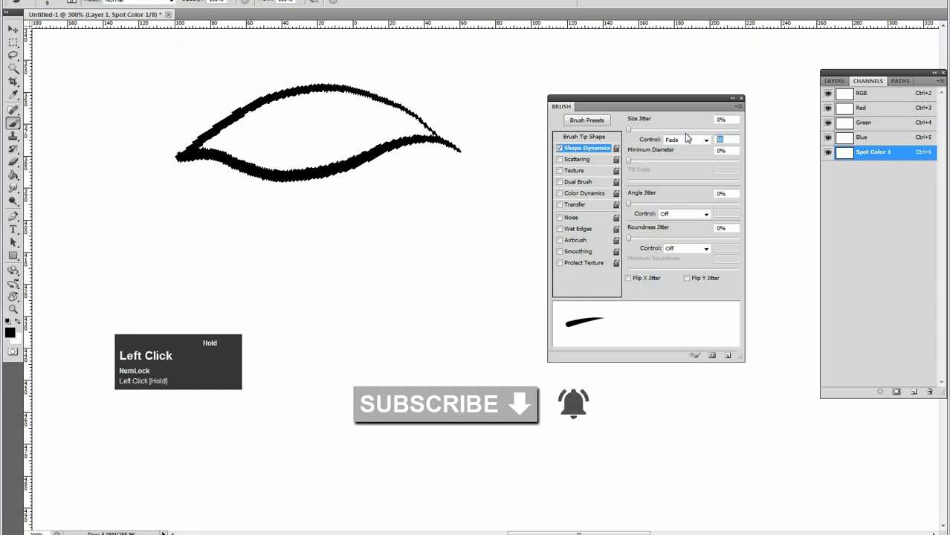
pyautogui.write('1')
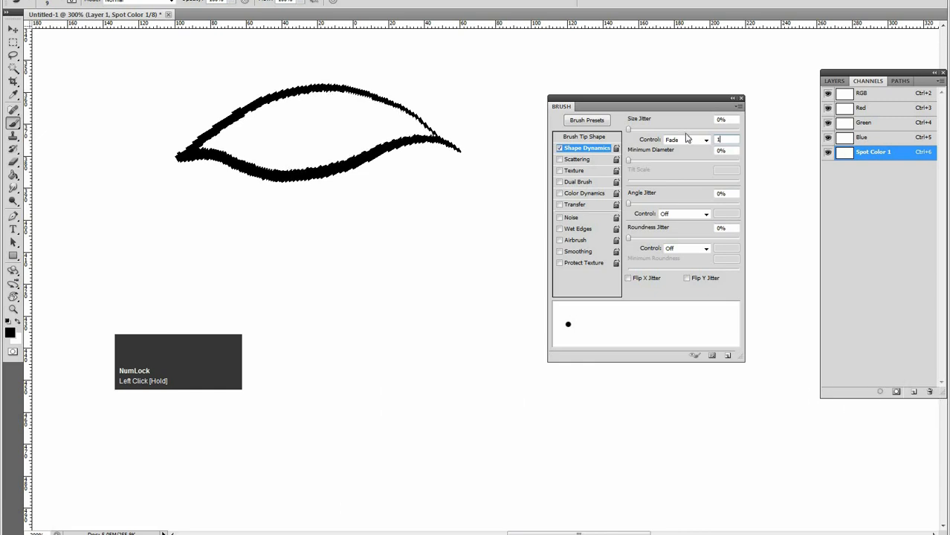
pyautogui.write('50')
pyautogui.press('space')
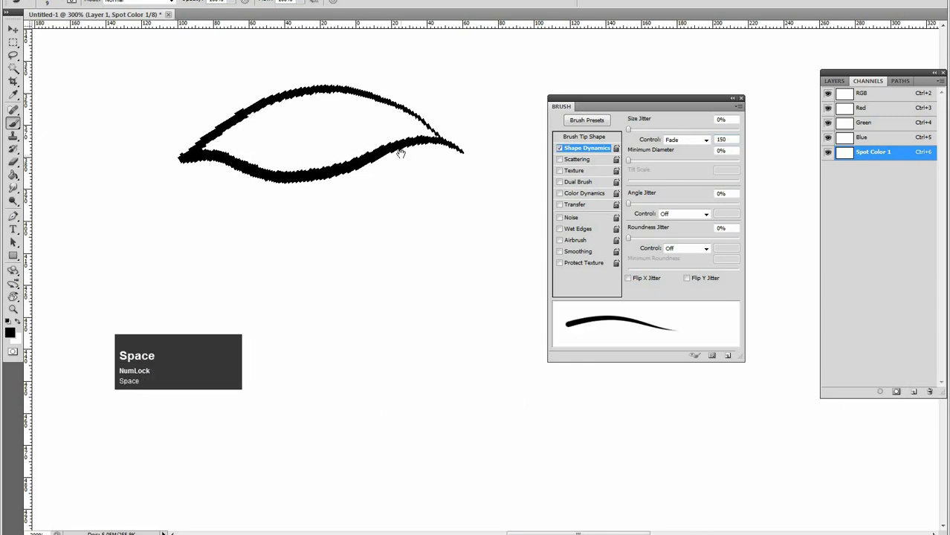
pyautogui.click(237, 129)
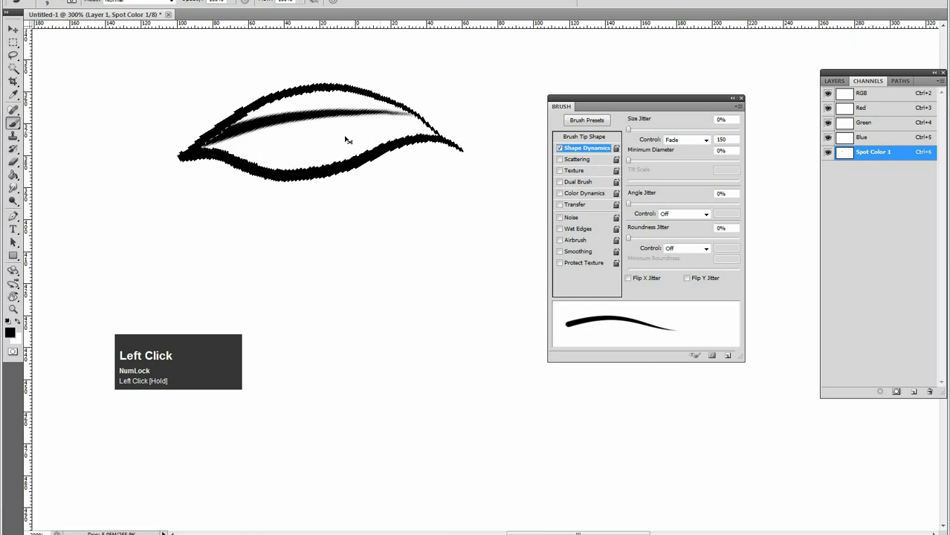
pyautogui.hotkey('ctrl', 'z')
pyautogui.moveTo(188, 154); pyautogui.dragTo(267, 134)
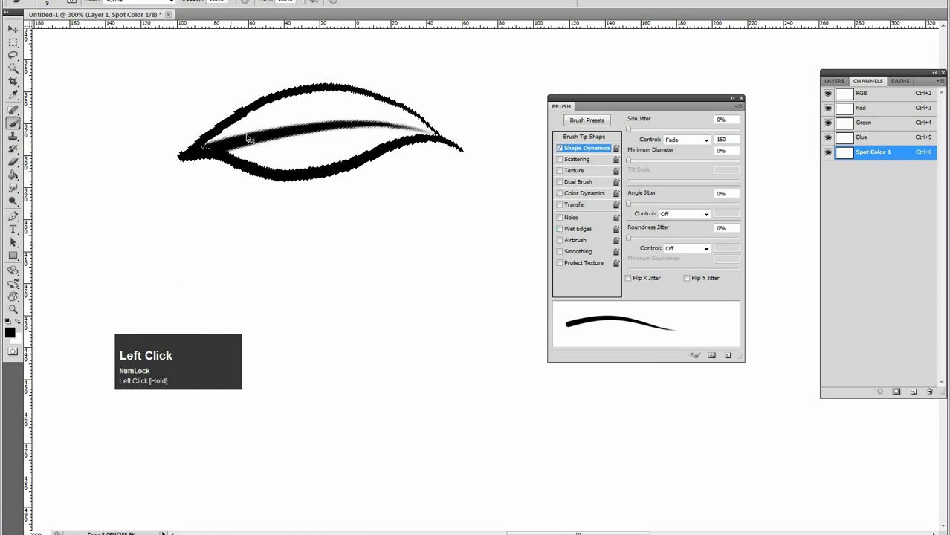
pyautogui.hotkey('ctrl', 'z')
pyautogui.moveTo(187, 154); pyautogui.dragTo(278, 135)
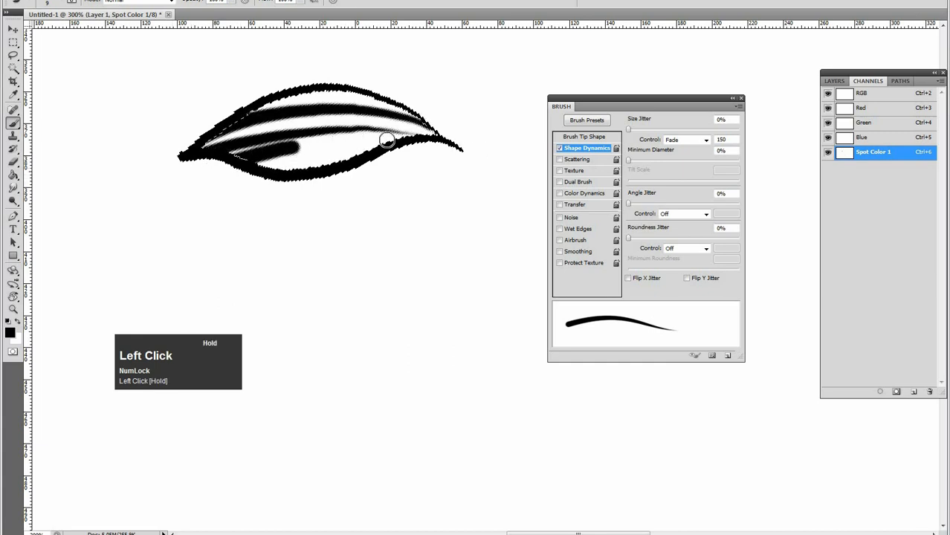
pyautogui.hotkey('ctrl', 'alt', 'z')
pyautogui.hotkey('ctrl', 'alt', 'z')
pyautogui.hotkey('ctrl', 'alt', 'z')
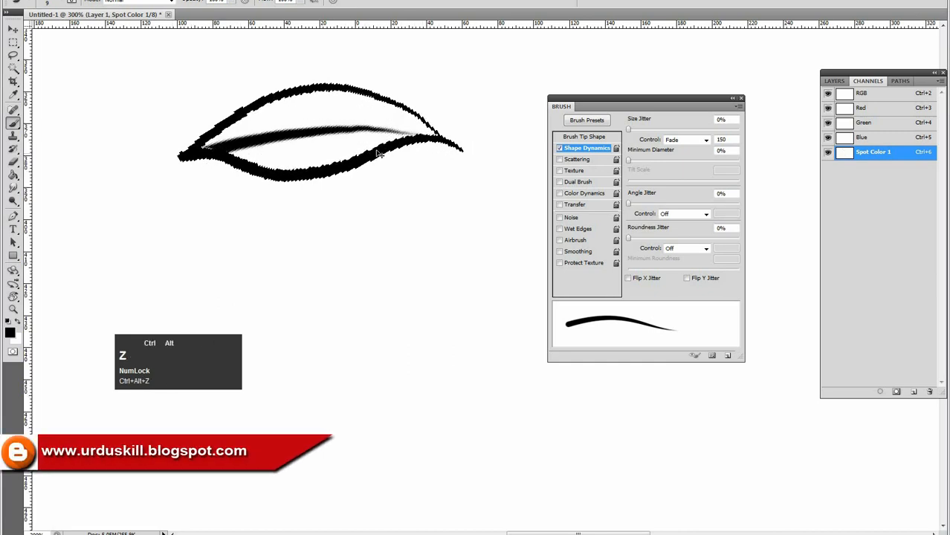
# Set the Fade value to 75 and try short tapering vein strokes inside the leaf.
pyautogui.click(732, 139)
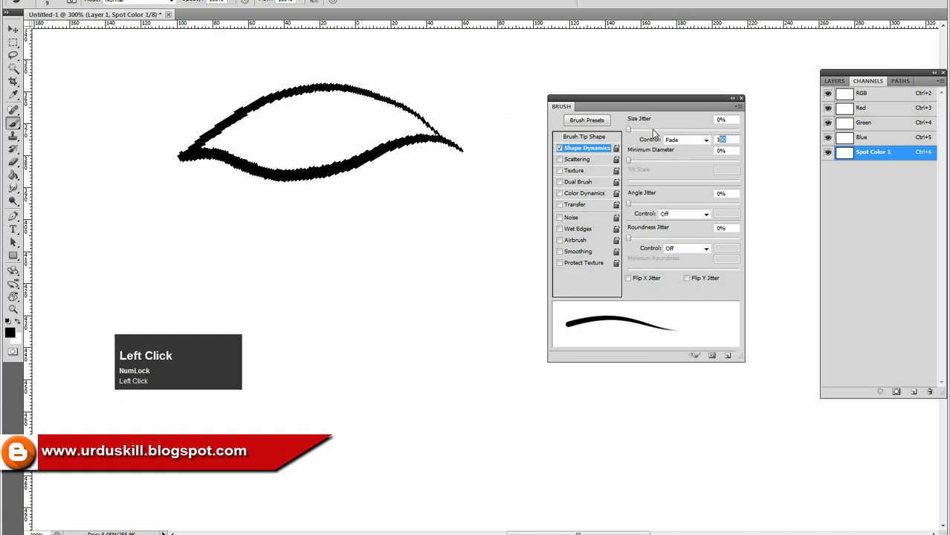
pyautogui.write('75')
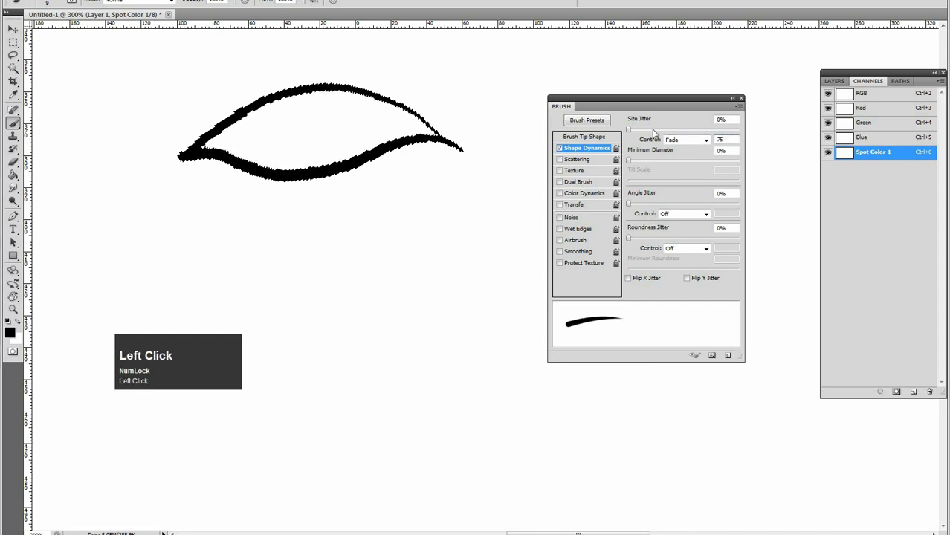
pyautogui.press('space')
pyautogui.moveTo(369, 228); pyautogui.dragTo(373, 224)
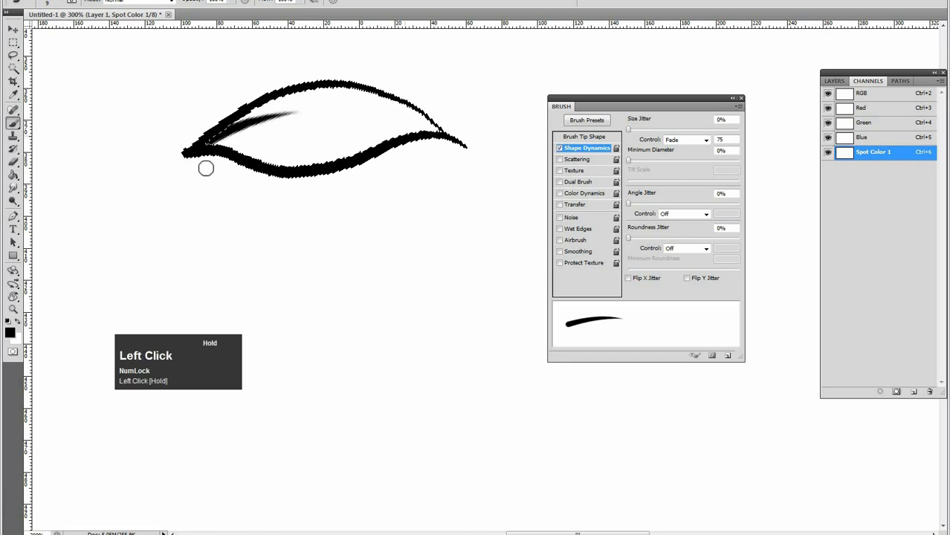
pyautogui.moveTo(419, 130); pyautogui.dragTo(491, 159)
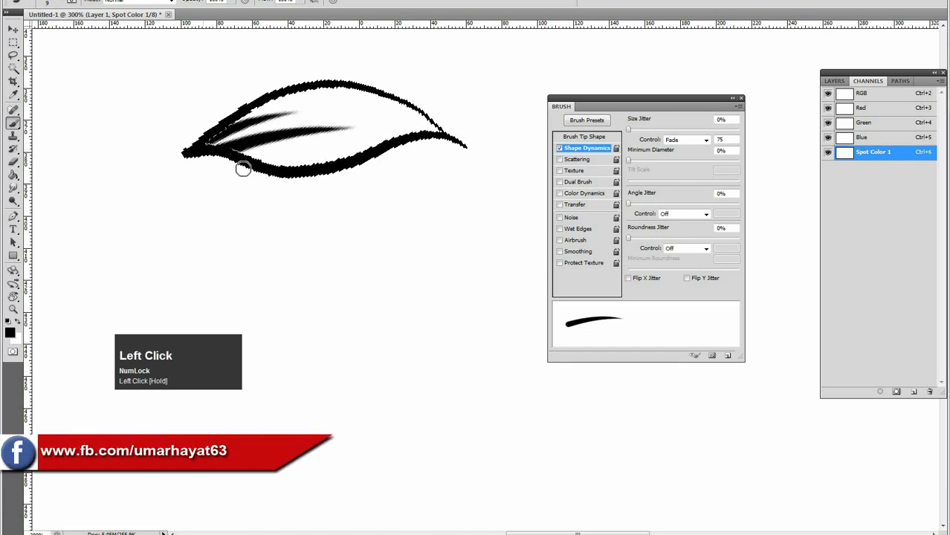
pyautogui.hotkey('ctrl', 'z')
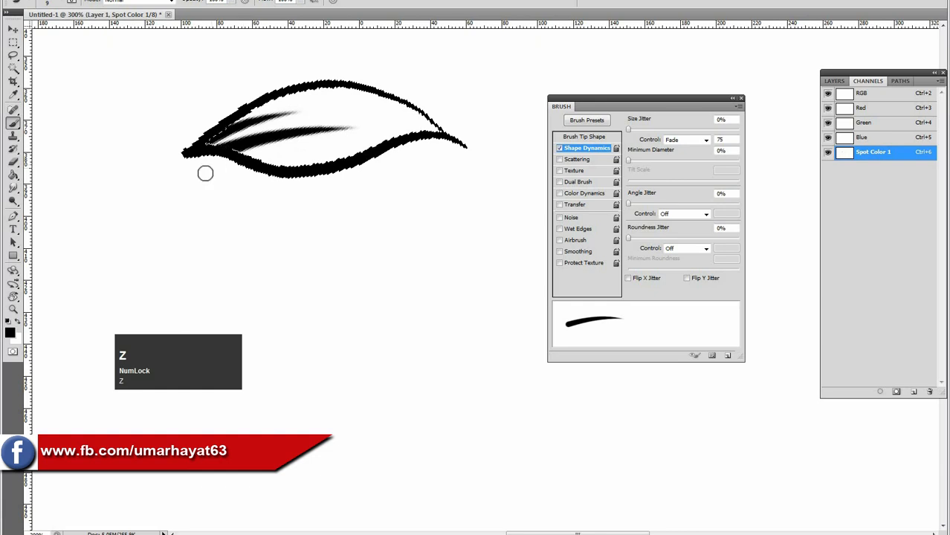
pyautogui.moveTo(293, 149); pyautogui.dragTo(411, 139)
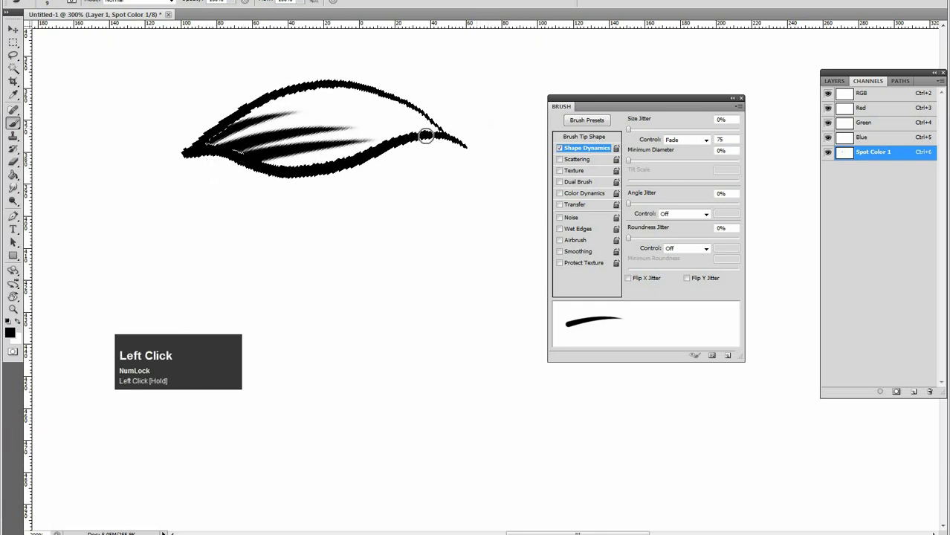
pyautogui.moveTo(396, 117); pyautogui.dragTo(415, 135)
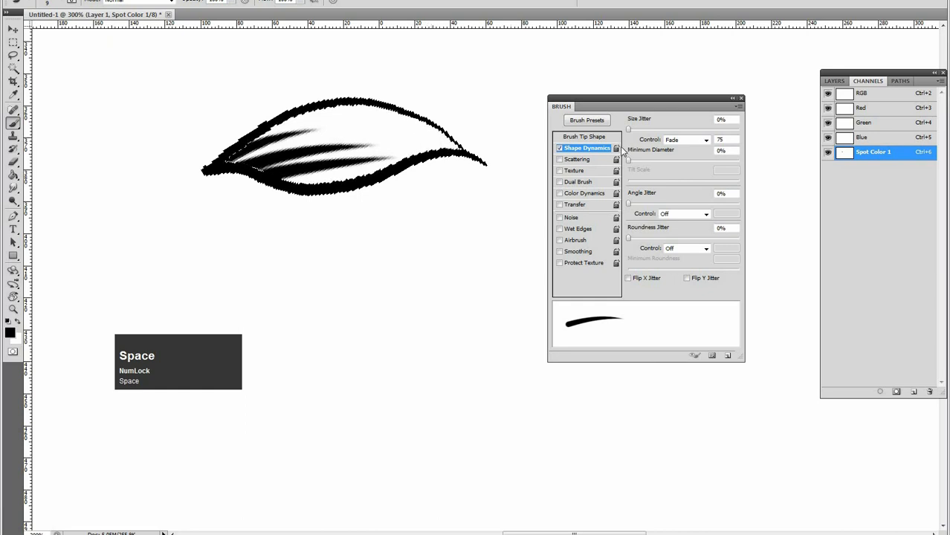
# Set the Size Jitter control to Pen Pressure and paint pressure-tapered vein strokes inside the leaf.
pyautogui.click(703, 140)
pyautogui.click(677, 173)
pyautogui.press('space')
pyautogui.moveTo(345, 94); pyautogui.dragTo(364, 90)
pyautogui.keyDown('ctrl'); pyautogui.click(349, 113); pyautogui.keyUp('ctrl')
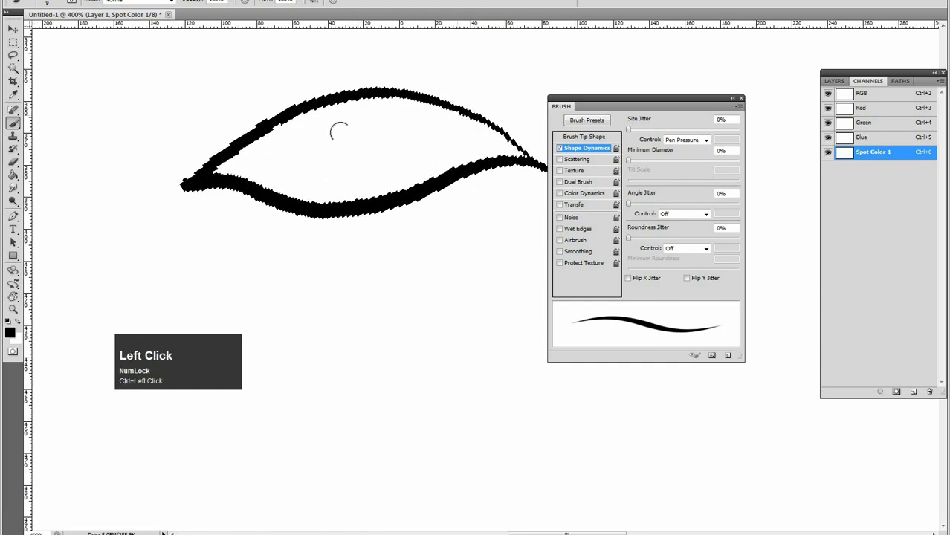
pyautogui.moveTo(388, 130); pyautogui.dragTo(162, 205)
pyautogui.hotkey('ctrl', 'z')
pyautogui.moveTo(456, 123); pyautogui.dragTo(174, 187)
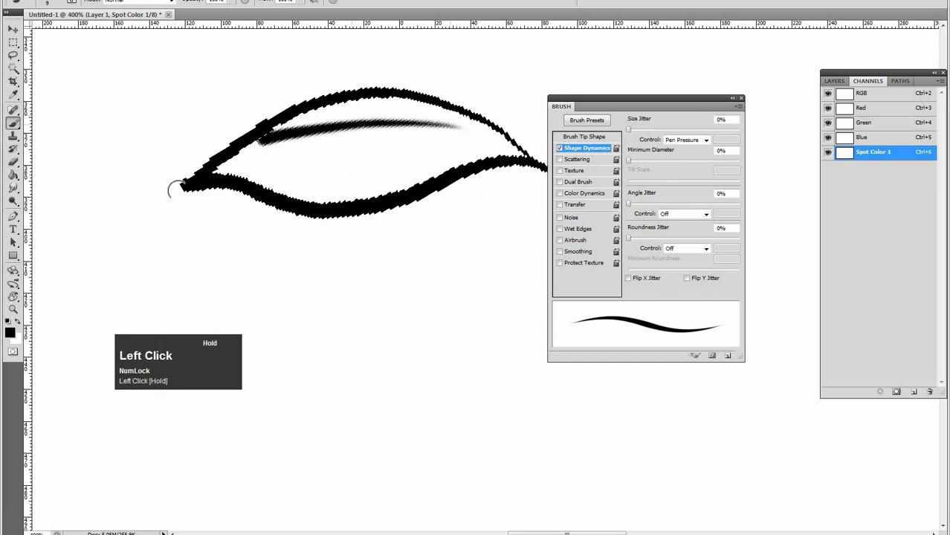
pyautogui.moveTo(444, 146)
pyautogui.mouseDown()
pyautogui.moveTo(270, 162)
pyautogui.moveTo(195, 187)
pyautogui.moveTo(356, 171)
pyautogui.moveTo(272, 208)
pyautogui.mouseUp()
pyautogui.moveTo(420, 104)
pyautogui.mouseDown()
pyautogui.moveTo(336, 110)
pyautogui.moveTo(178, 161)
pyautogui.mouseUp()
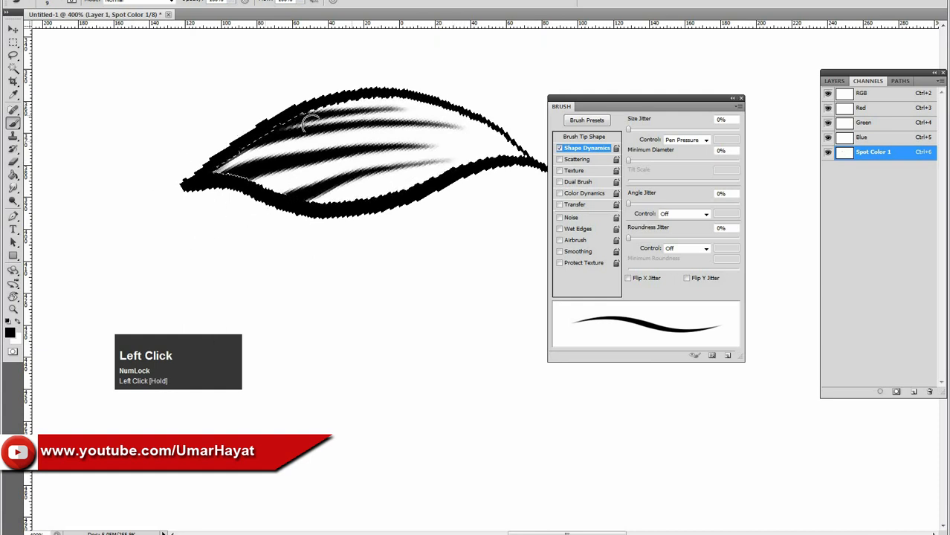
# Fill the leaf's selected interior with the white background color to clear the vein strokes.
pyautogui.hotkey('alt', 'space')
pyautogui.keyDown('alt'); pyautogui.click(323, 201); pyautogui.keyUp('alt')
pyautogui.keyDown('alt'); pyautogui.click(322, 211); pyautogui.keyUp('alt')
pyautogui.keyDown('alt'); pyautogui.click(323, 211); pyautogui.keyUp('alt')
pyautogui.keyDown('ctrl'); pyautogui.click(354, 215); pyautogui.keyUp('ctrl')
pyautogui.keyDown('ctrl'); pyautogui.click(355, 215); pyautogui.keyUp('ctrl')
pyautogui.hotkey('ctrl', 'BackSpace')
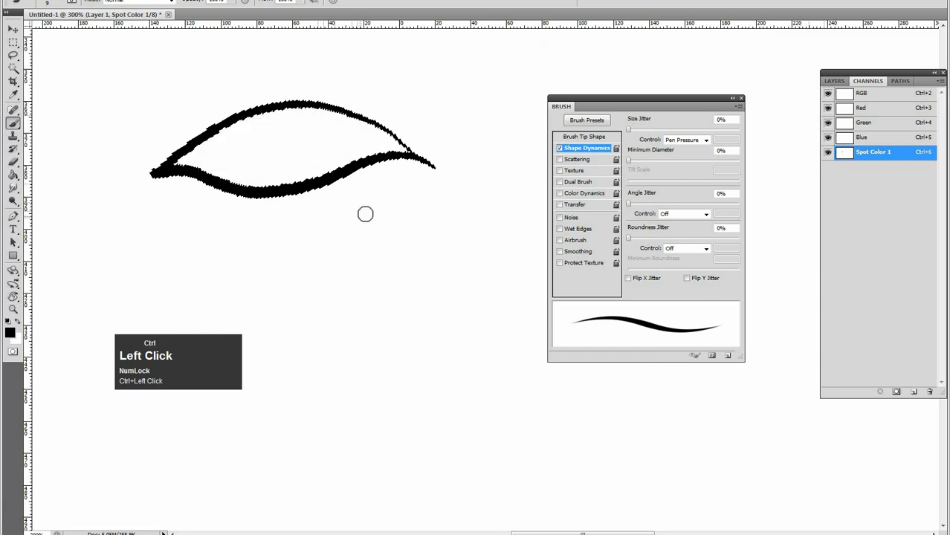
# Deselect the leaf's interior, try a pressure-tapered stroke below the leaf, and undo it.
pyautogui.click(705, 140)
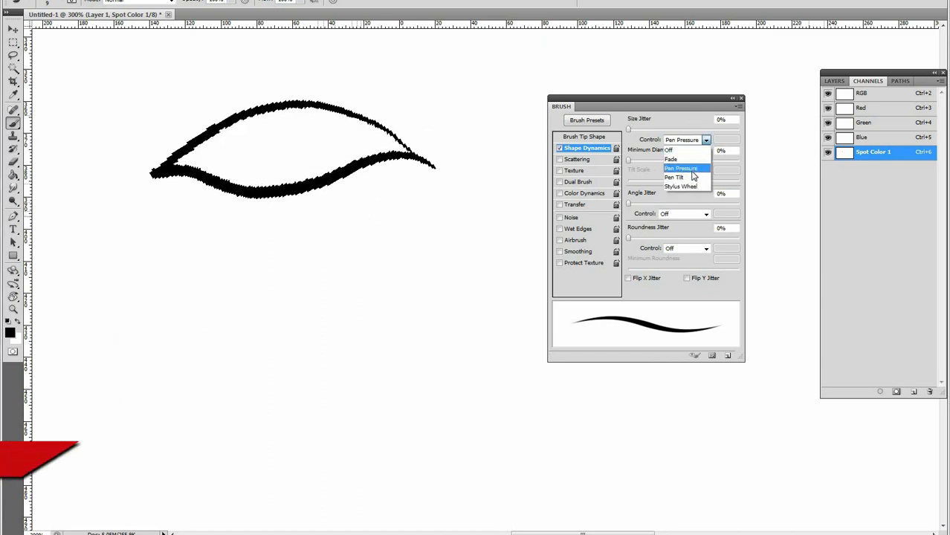
pyautogui.press('ctrl')
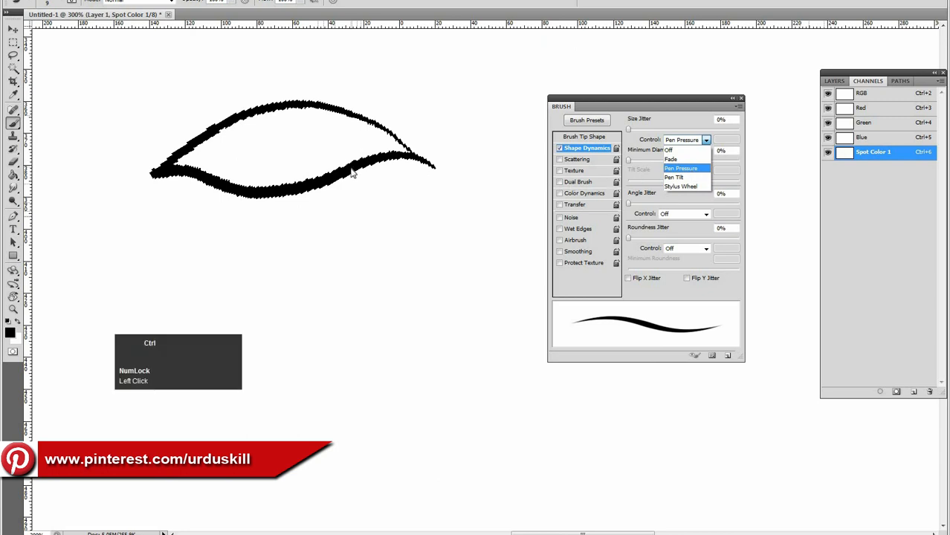
pyautogui.press('space')
pyautogui.moveTo(327, 156); pyautogui.dragTo(347, 97)
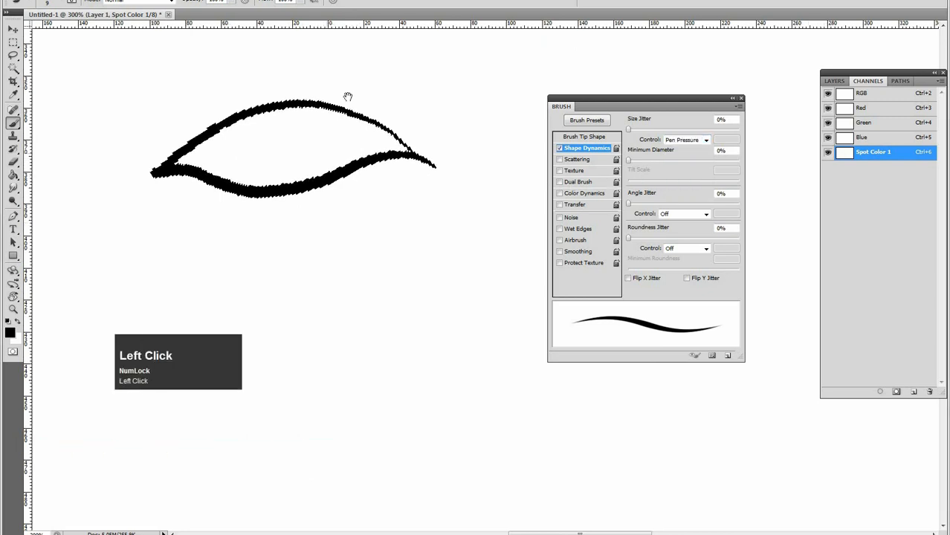
pyautogui.press('d')
pyautogui.moveTo(490, 174)
pyautogui.mouseDown()
pyautogui.moveTo(332, 196)
pyautogui.moveTo(207, 240)
pyautogui.mouseUp()
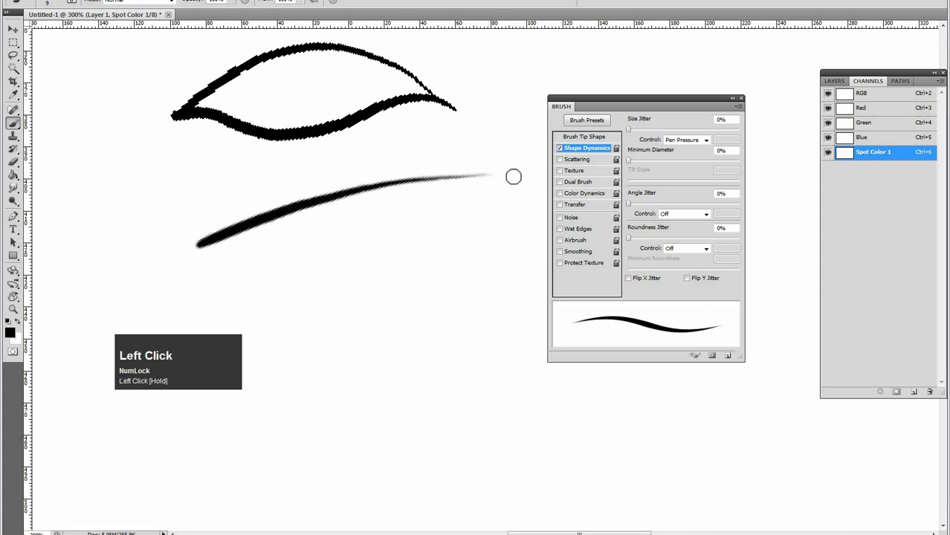
pyautogui.hotkey('ctrl', 'z')
# Paint a long winding line below the leaf, varying the pen pressure between thin and thick sections.
pyautogui.press('space')
pyautogui.moveTo(528, 180); pyautogui.dragTo(510, 145)
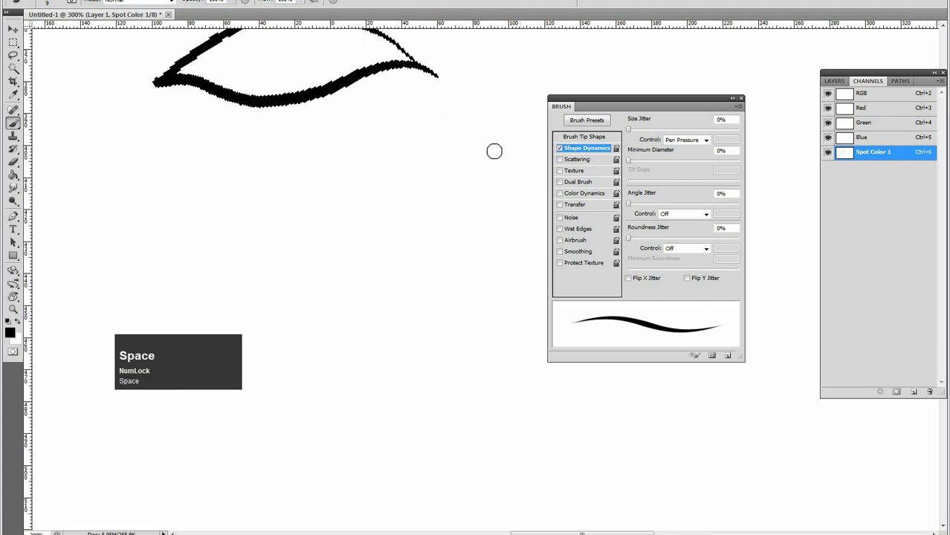
pyautogui.press('space')
pyautogui.moveTo(468, 146); pyautogui.dragTo(468, 152)
pyautogui.moveTo(518, 137); pyautogui.dragTo(475, 152)
pyautogui.moveTo(385, 162); pyautogui.dragTo(199, 243)
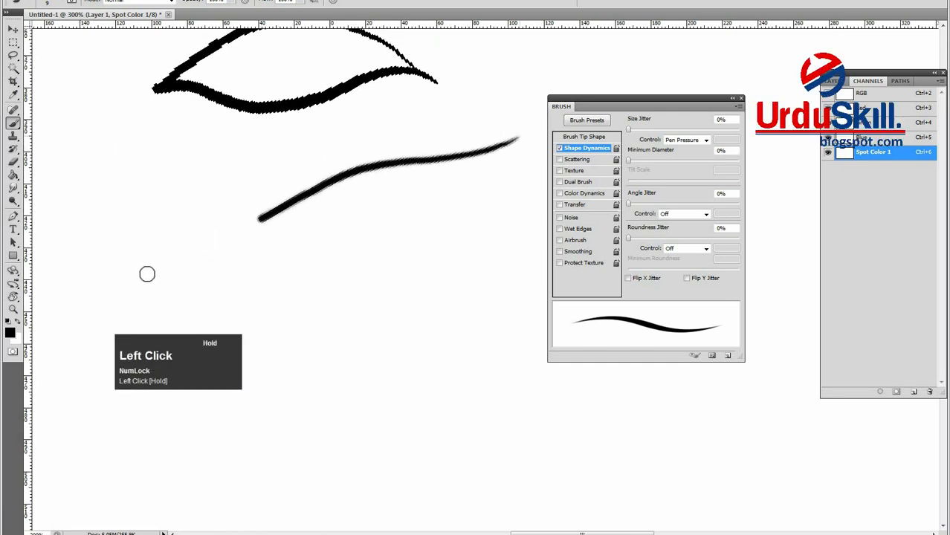
pyautogui.moveTo(298, 257)
pyautogui.mouseDown()
pyautogui.moveTo(389, 260)
pyautogui.moveTo(452, 237)
pyautogui.moveTo(490, 237)
pyautogui.moveTo(494, 261)
pyautogui.moveTo(477, 290)
pyautogui.moveTo(433, 323)
pyautogui.moveTo(409, 372)
pyautogui.moveTo(421, 390)
pyautogui.moveTo(556, 459)
pyautogui.moveTo(613, 411)
pyautogui.moveTo(642, 409)
pyautogui.moveTo(670, 425)
pyautogui.moveTo(715, 424)
pyautogui.mouseUp()
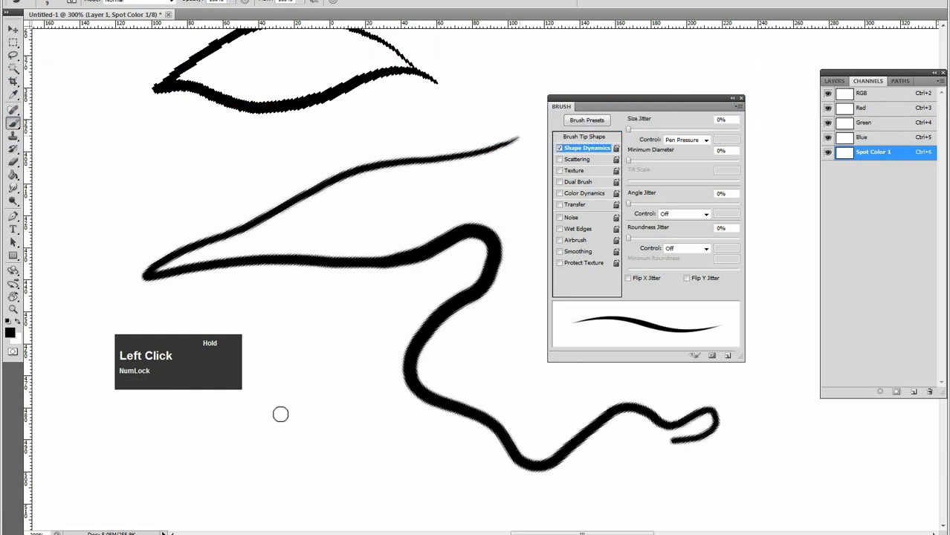
pyautogui.moveTo(280, 414); pyautogui.dragTo(377, 248)
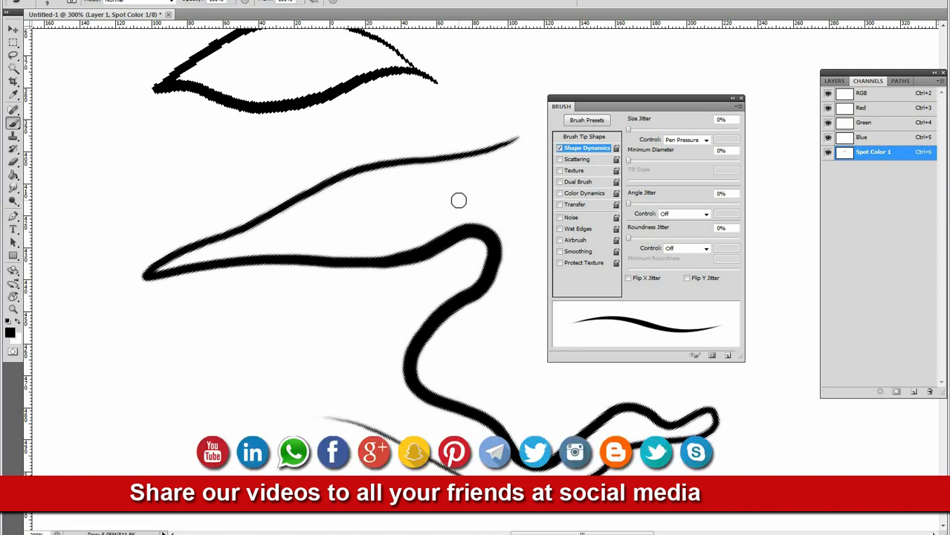
# Set the Size Jitter control to Pen Tilt and paint looping test strokes over the winding line's upper part.
pyautogui.click(705, 139)
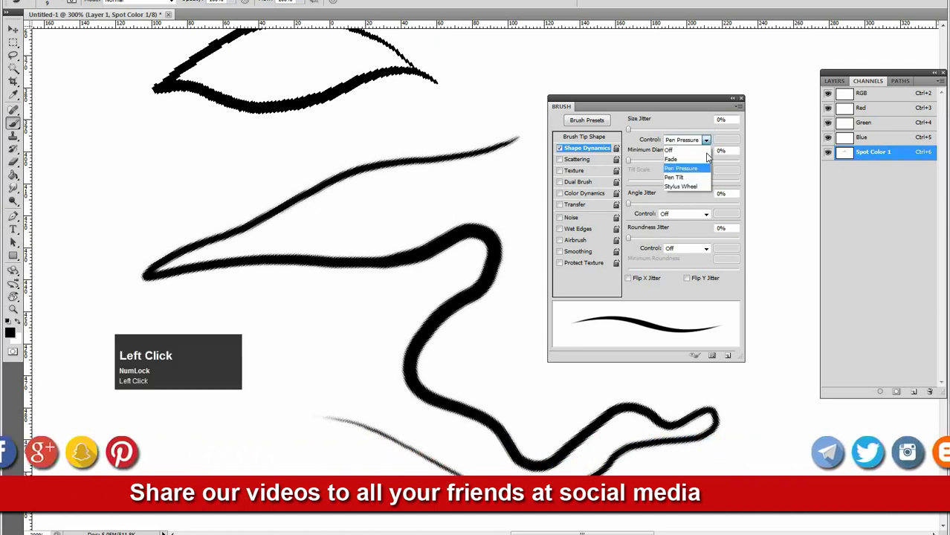
pyautogui.click(696, 179)
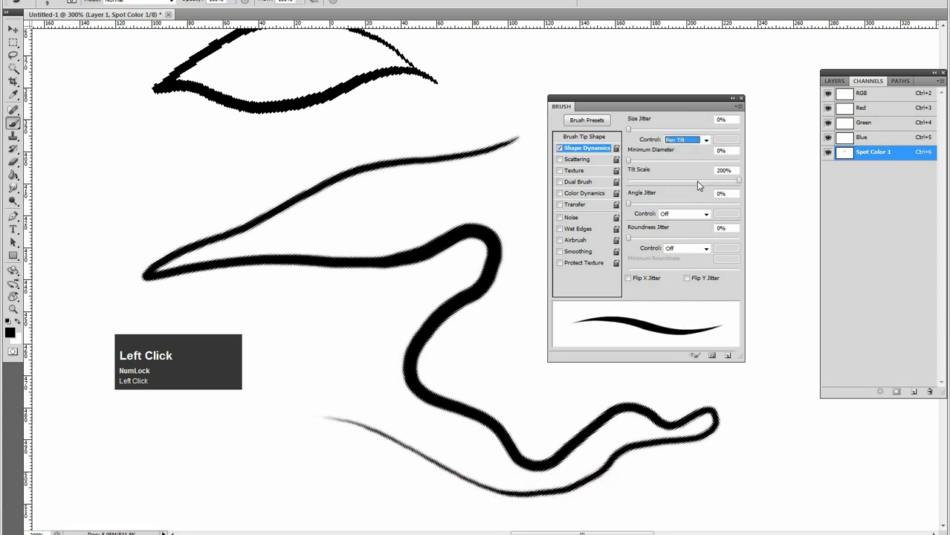
pyautogui.moveTo(461, 110)
pyautogui.mouseDown()
pyautogui.moveTo(310, 155)
pyautogui.moveTo(174, 221)
pyautogui.moveTo(206, 217)
pyautogui.mouseUp()
pyautogui.moveTo(253, 150)
pyautogui.mouseDown()
pyautogui.moveTo(388, 206)
pyautogui.moveTo(478, 161)
pyautogui.moveTo(458, 190)
pyautogui.mouseUp()
pyautogui.moveTo(520, 73)
pyautogui.mouseDown()
pyautogui.moveTo(386, 214)
pyautogui.moveTo(298, 241)
pyautogui.mouseUp()
# Set the Size Jitter control to Stylus Wheel and clear all strokes by filling the spot channel with the white background color.
pyautogui.click(686, 140)
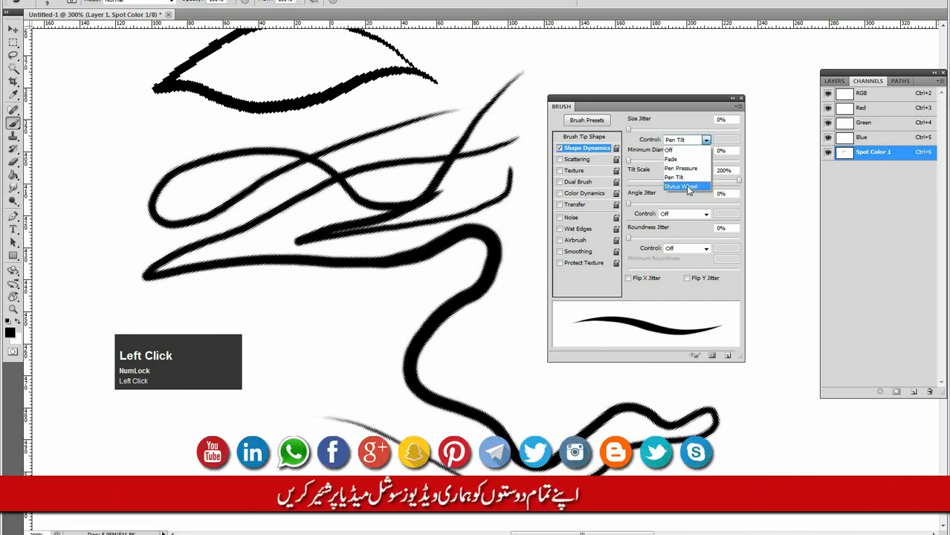
pyautogui.click(689, 187)
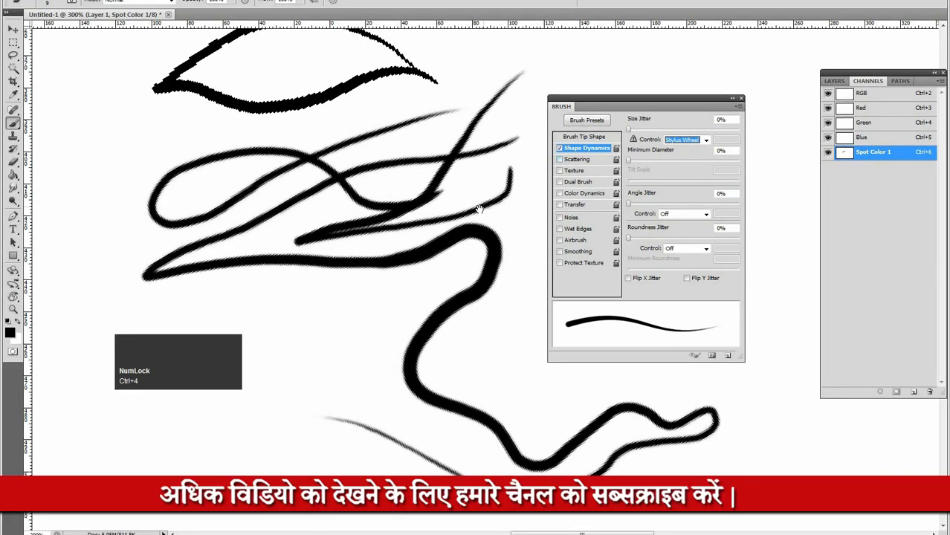
pyautogui.keyDown('alt'); pyautogui.click(479, 213); pyautogui.keyUp('alt')
pyautogui.keyDown('alt'); pyautogui.click(476, 209); pyautogui.keyUp('alt')
pyautogui.moveTo(454, 175); pyautogui.dragTo(431, 176)
pyautogui.press('Escape')
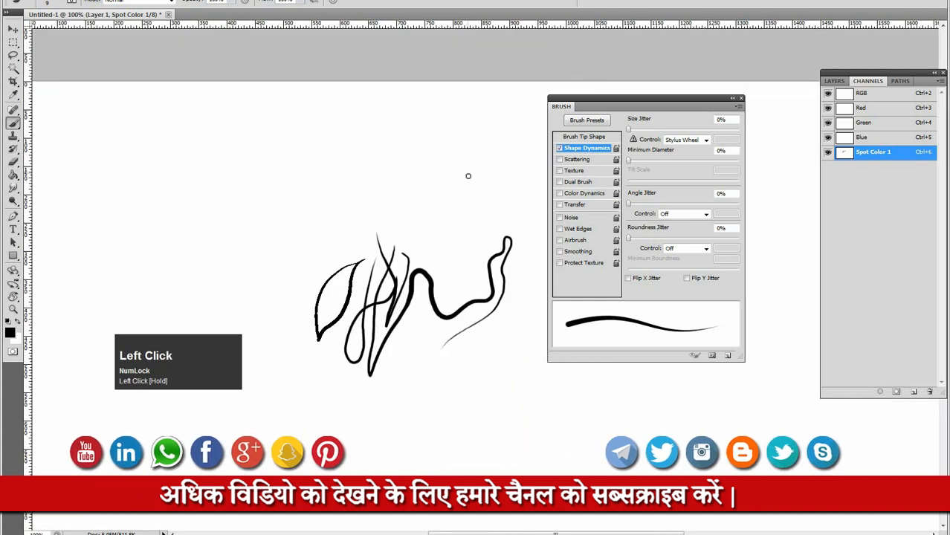
pyautogui.hotkey('ctrl', 'BackSpace')
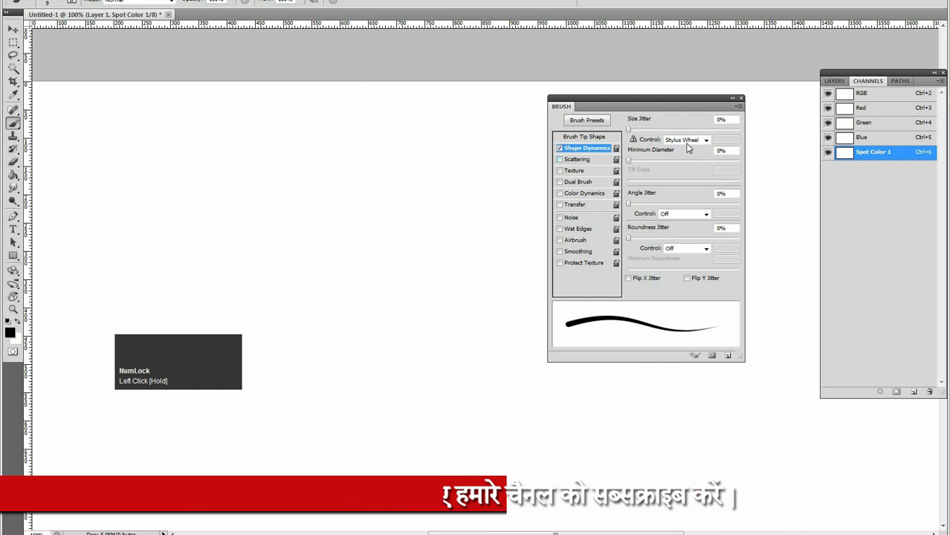
# Set the Size Jitter control back to Pen Pressure and paint a wavy, pressure-tapered stroke rising across the empty canvas.
pyautogui.click(704, 140)
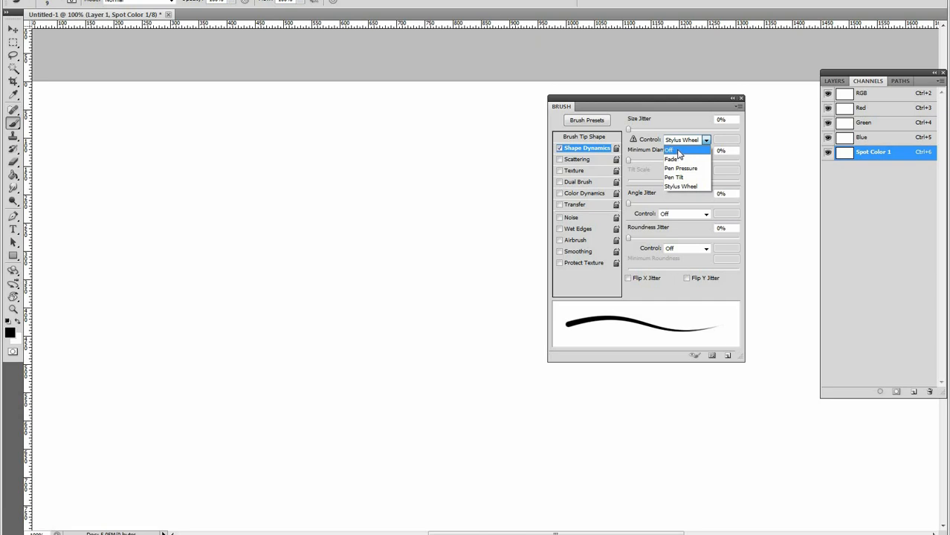
pyautogui.click(681, 168)
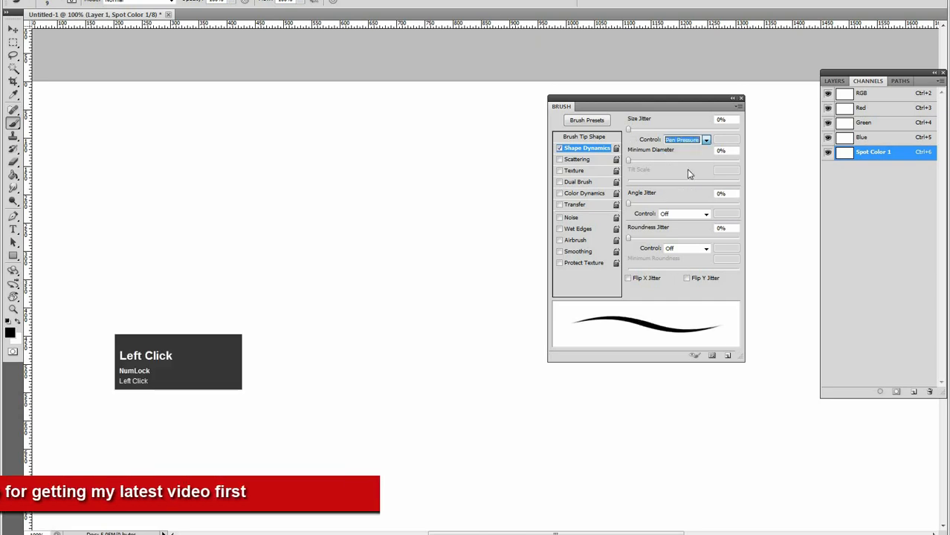
pyautogui.moveTo(213, 273)
pyautogui.mouseDown()
pyautogui.moveTo(250, 233)
pyautogui.moveTo(392, 200)
pyautogui.mouseUp()
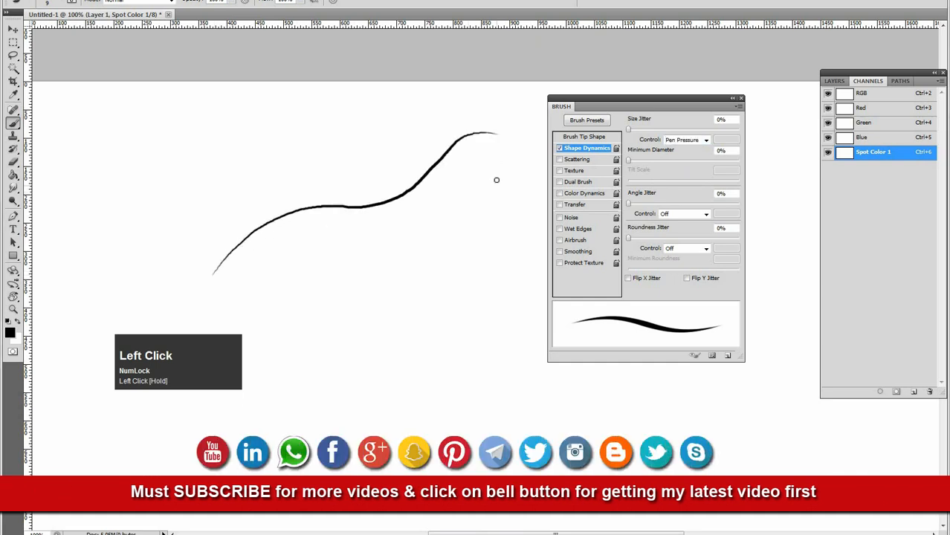
# Try the brush's Minimum Diameter at 45% and 0%, and settle on 33%.
pyautogui.moveTo(647, 160); pyautogui.dragTo(678, 170)
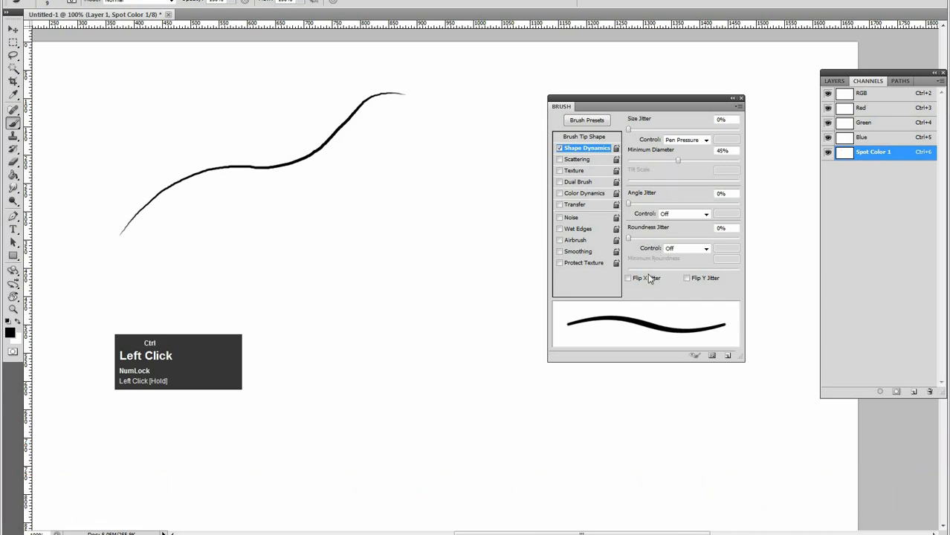
pyautogui.hotkey('ctrl', '4')
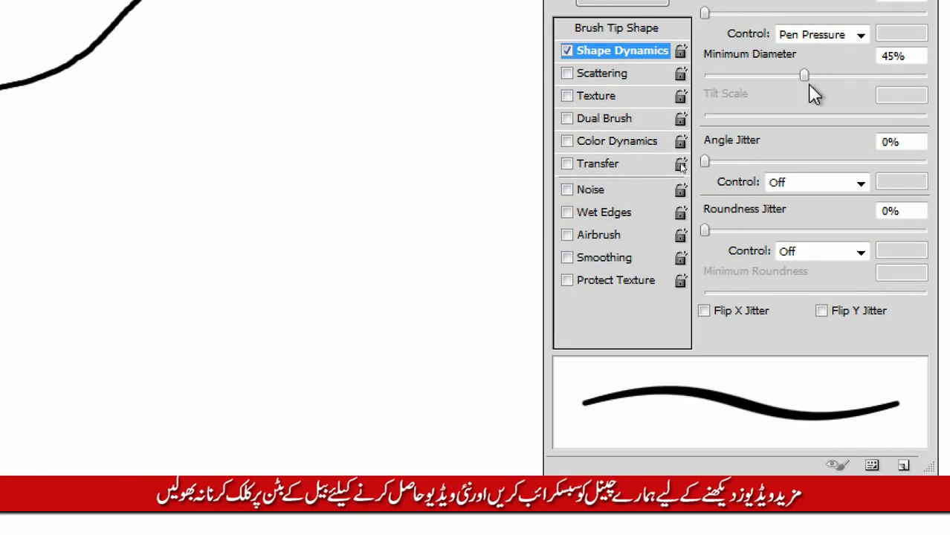
pyautogui.moveTo(808, 78); pyautogui.dragTo(706, 93)
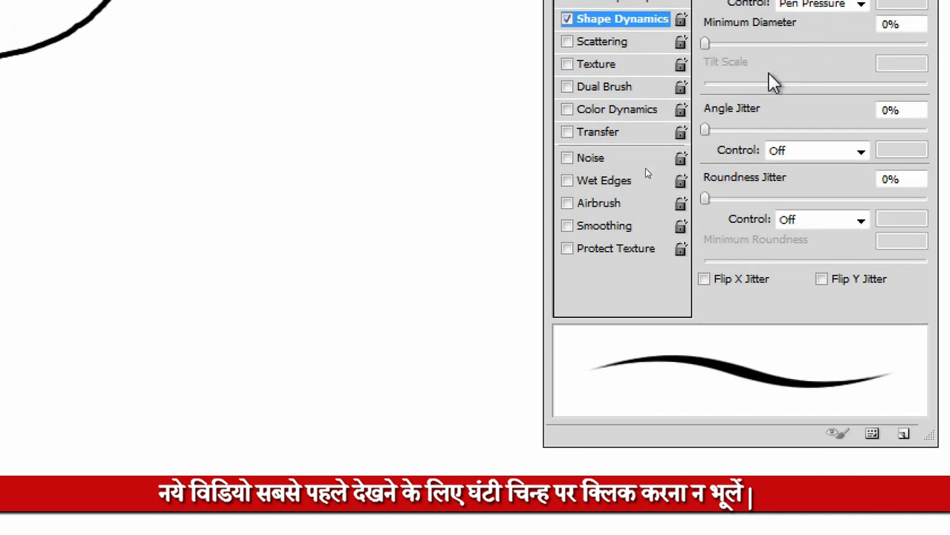
pyautogui.click(735, 44)
pyautogui.moveTo(741, 52)
pyautogui.mouseDown()
pyautogui.moveTo(828, 54)
pyautogui.moveTo(790, 66)
pyautogui.moveTo(768, 58)
pyautogui.mouseUp()
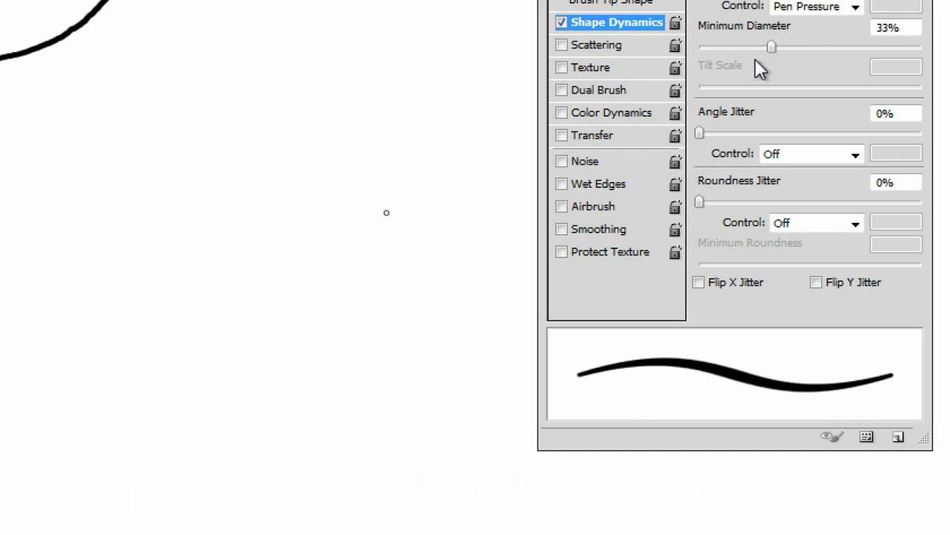
pyautogui.hotkey('ctrl', '4')
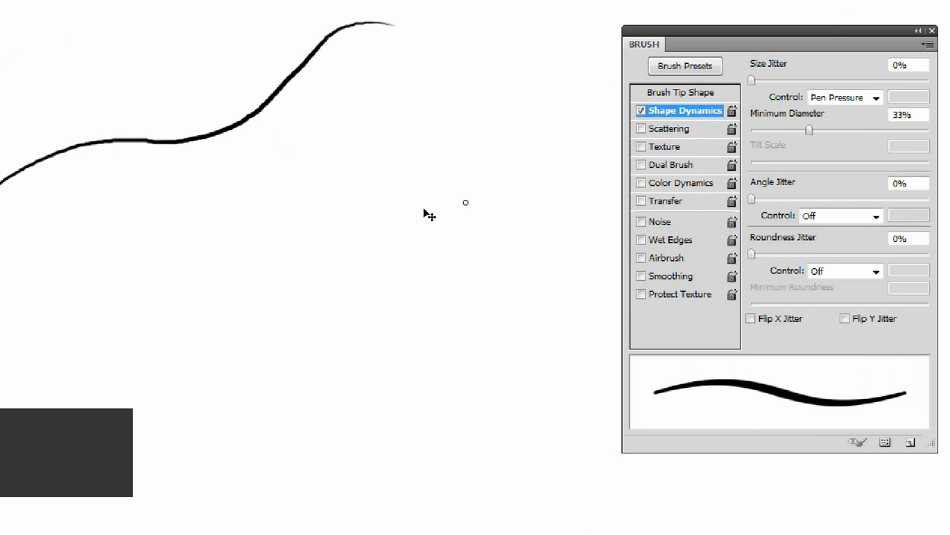
# Try a diagonal stroke below the first wavy line with the 33% Minimum Diameter and undo it.
pyautogui.press('space')
pyautogui.moveTo(489, 202)
pyautogui.mouseDown()
pyautogui.moveTo(488, 159)
pyautogui.moveTo(509, 126)
pyautogui.moveTo(474, 150)
pyautogui.mouseUp()
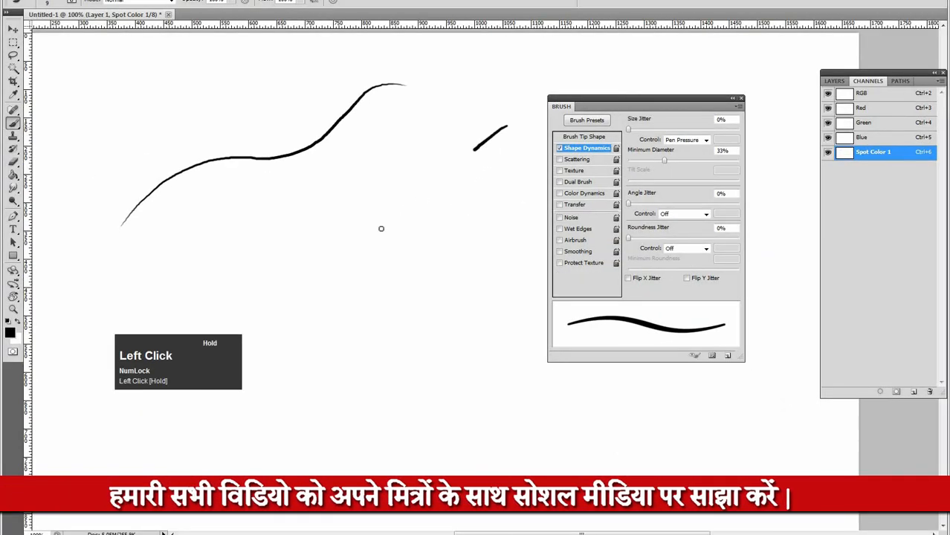
pyautogui.moveTo(311, 249); pyautogui.dragTo(341, 243)
pyautogui.hotkey('ctrl', 'z')
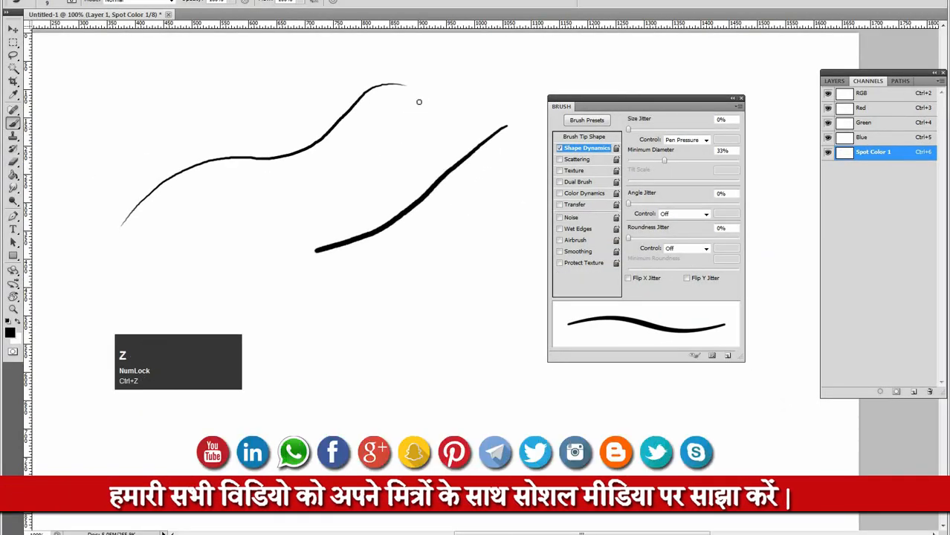
# Paint a second wavy stroke running parallel just below the first one, using the 33% Minimum Diameter.
pyautogui.press('space')
pyautogui.moveTo(432, 172); pyautogui.dragTo(497, 212)
pyautogui.click(494, 145)
pyautogui.moveTo(447, 150)
pyautogui.mouseDown()
pyautogui.moveTo(373, 207)
pyautogui.moveTo(263, 226)
pyautogui.mouseUp()
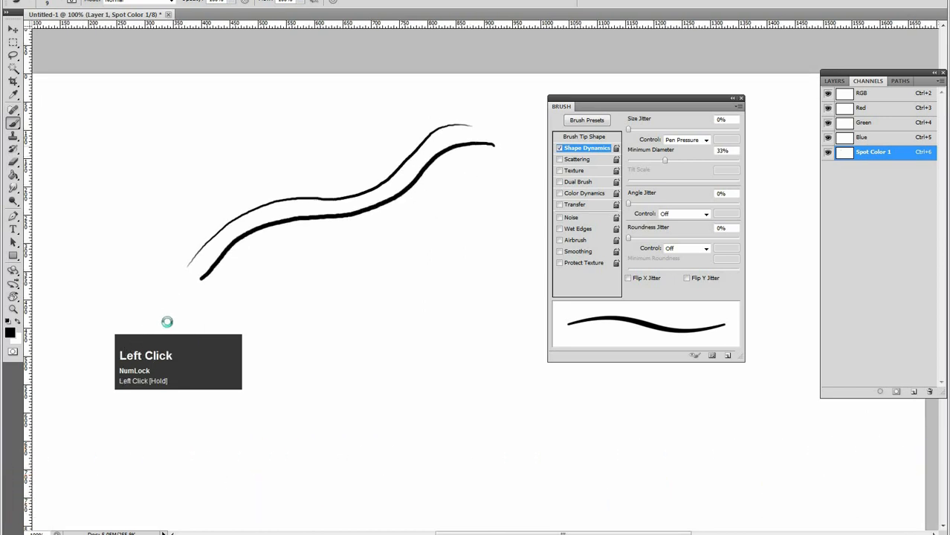
# Swap the foreground color to white and paint away the hooked tip at the upper end of the thicker stroke.
pyautogui.hotkey('ctrl', 'space')
pyautogui.moveTo(497, 137)
pyautogui.mouseDown()
pyautogui.moveTo(383, 101)
pyautogui.moveTo(381, 82)
pyautogui.moveTo(424, 80)
pyautogui.moveTo(411, 122)
pyautogui.moveTo(352, 136)
pyautogui.moveTo(494, 174)
pyautogui.moveTo(487, 183)
pyautogui.mouseUp()
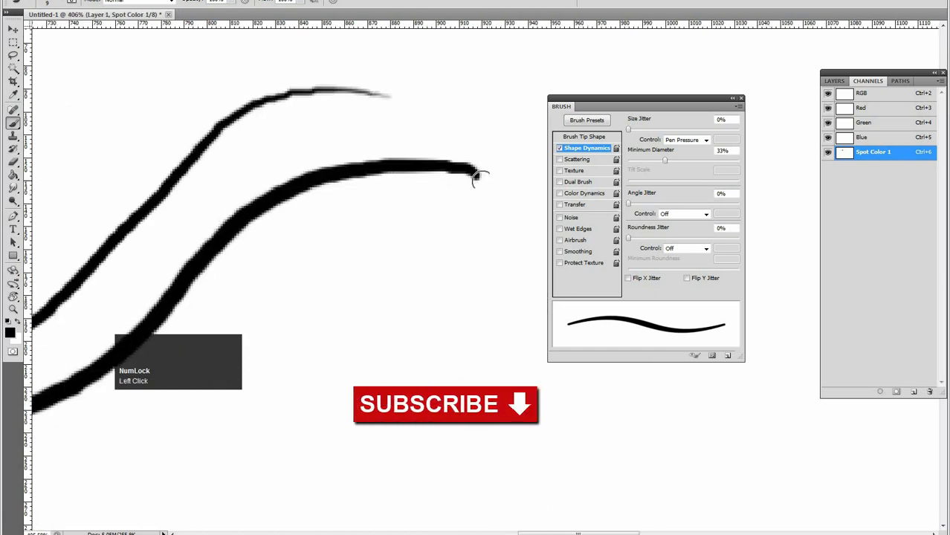
pyautogui.press('x')
pyautogui.moveTo(491, 173); pyautogui.dragTo(417, 182)
# Examine both ends of the thicker stroke up close and compare them with the thinner stroke's tapered ends.
pyautogui.hotkey('alt', 'space')
pyautogui.click(454, 192)
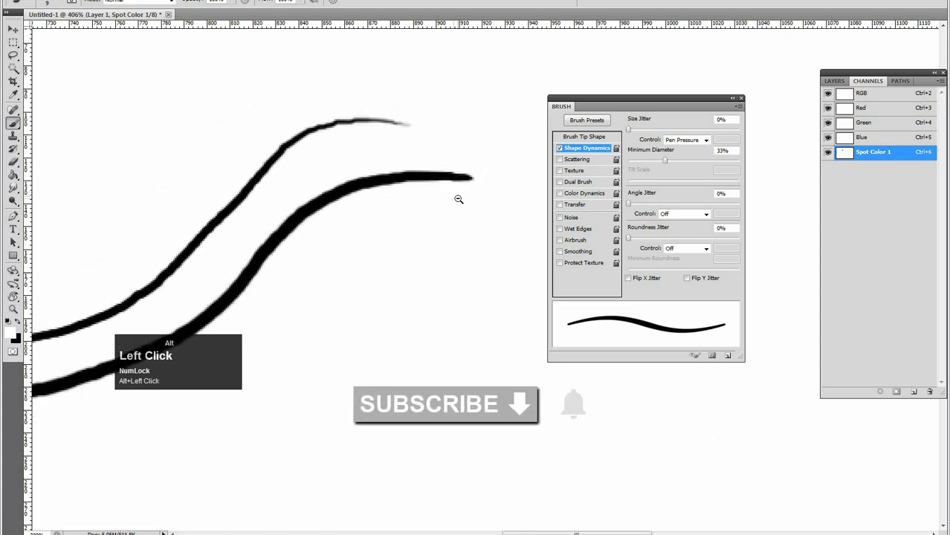
pyautogui.keyDown('ctrl'); pyautogui.click(445, 174); pyautogui.keyUp('ctrl')
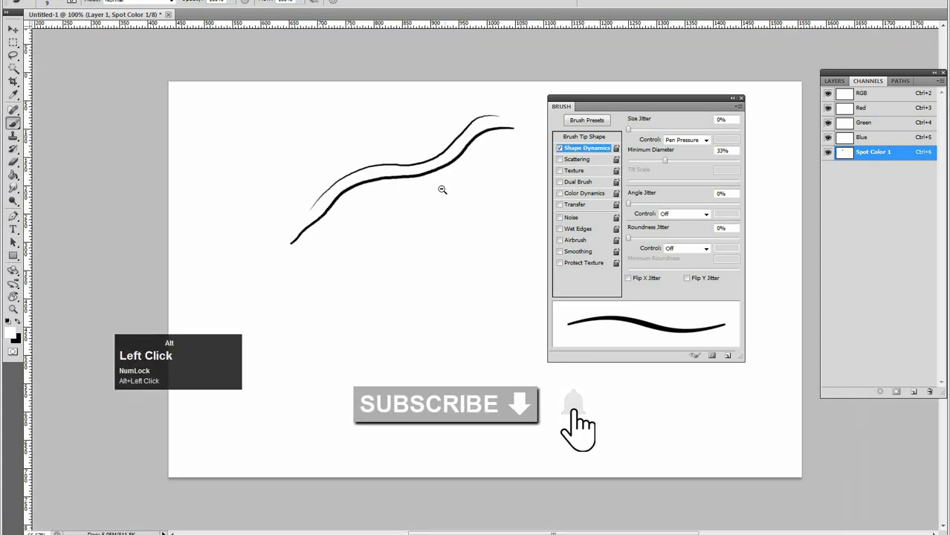
pyautogui.click(480, 197)
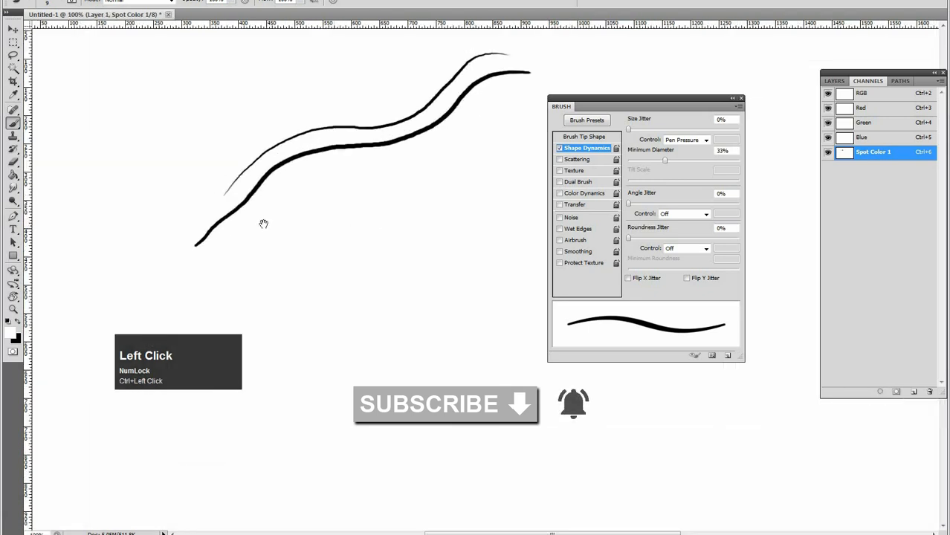
pyautogui.moveTo(234, 233); pyautogui.dragTo(209, 241)
pyautogui.keyDown('ctrl'); pyautogui.click(177, 260); pyautogui.keyUp('ctrl')
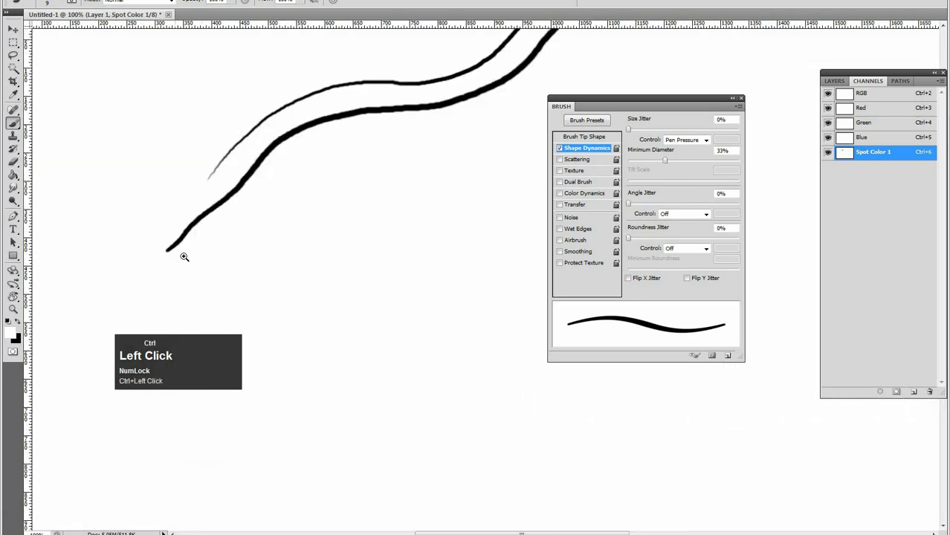
pyautogui.keyDown('ctrl'); pyautogui.click(177, 260); pyautogui.keyUp('ctrl')
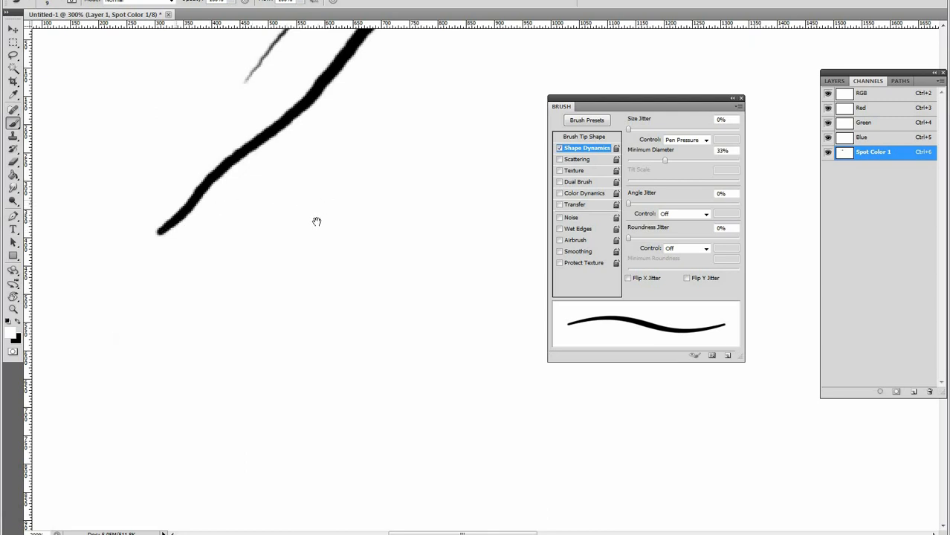
pyautogui.moveTo(227, 203)
pyautogui.mouseDown()
pyautogui.moveTo(233, 249)
pyautogui.moveTo(266, 236)
pyautogui.mouseUp()
pyautogui.keyDown('alt'); pyautogui.click(362, 209); pyautogui.keyUp('alt')
pyautogui.keyDown('alt'); pyautogui.click(365, 210); pyautogui.keyUp('alt')
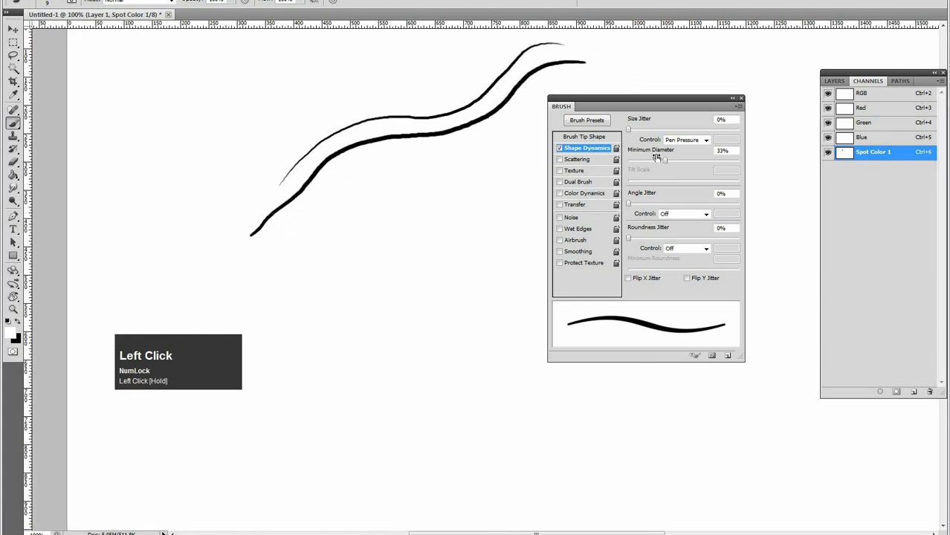
# Set the brush's Minimum Diameter to 0%, Size Jitter to 100% and Angle Jitter to 30%.
pyautogui.moveTo(666, 159); pyautogui.dragTo(611, 172)
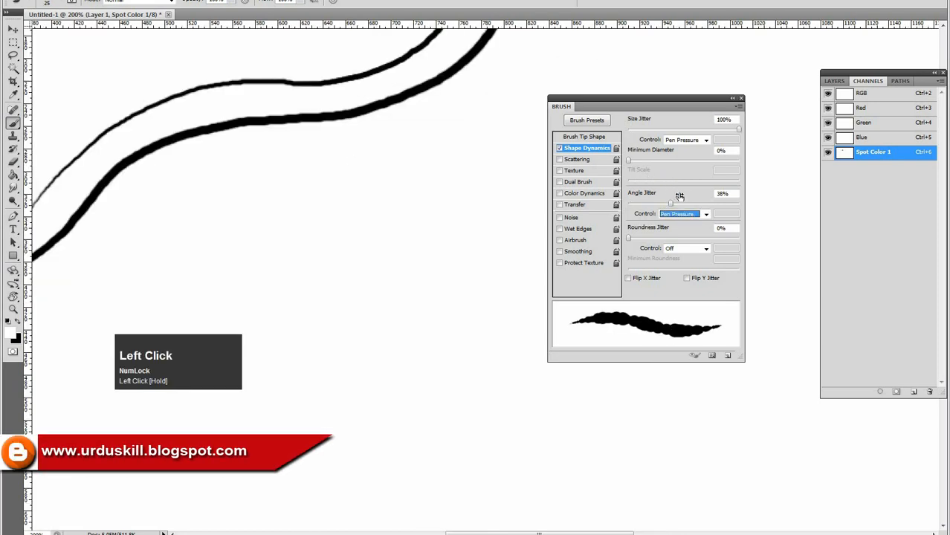
pyautogui.moveTo(669, 205); pyautogui.dragTo(665, 205)
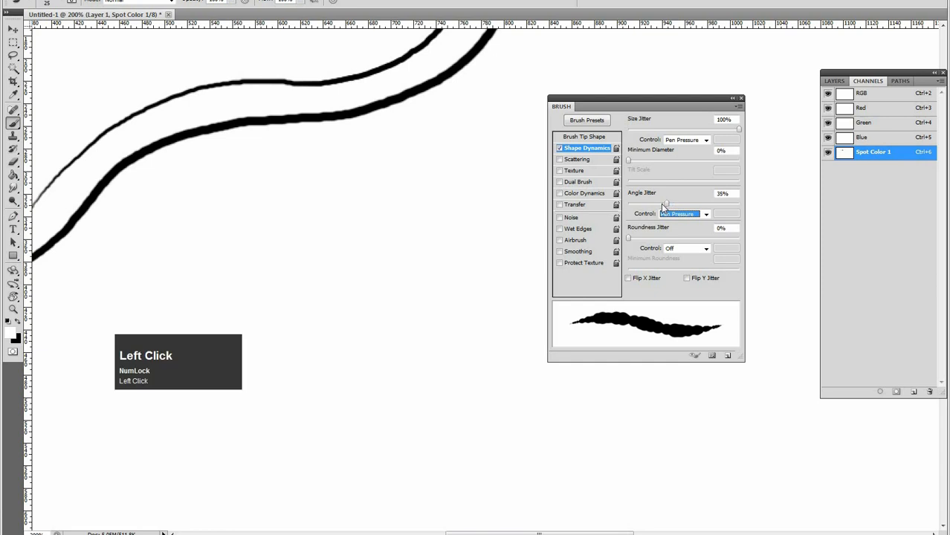
pyautogui.click(680, 215)
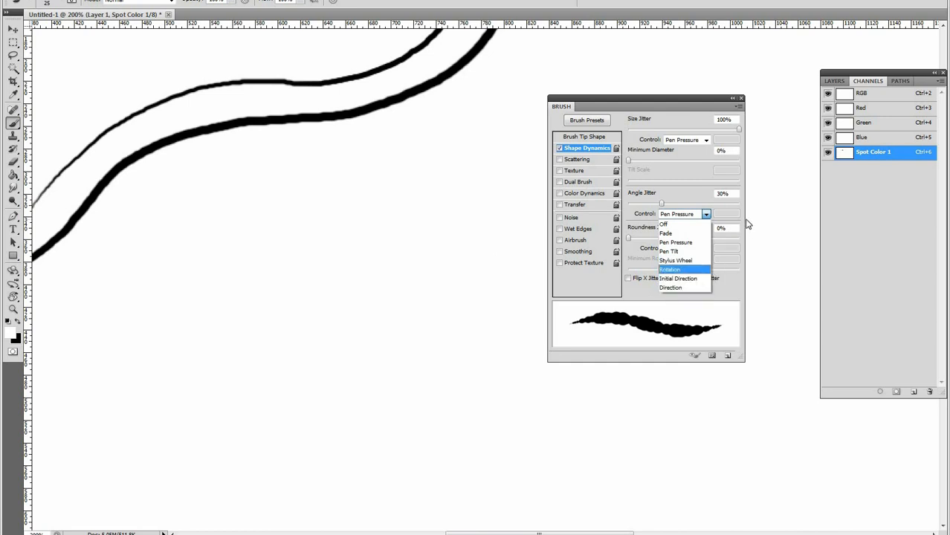
pyautogui.click(691, 177)
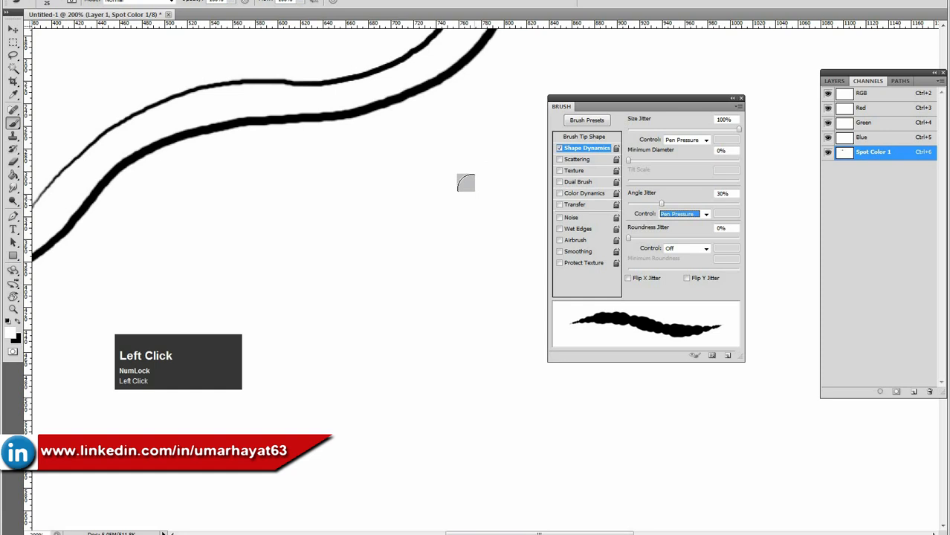
# Set the Angle Jitter control to Rotation and paint a large looping black stroke below the two wavy lines.
pyautogui.press('space')
pyautogui.keyDown('alt'); pyautogui.click(492, 190); pyautogui.keyUp('alt')
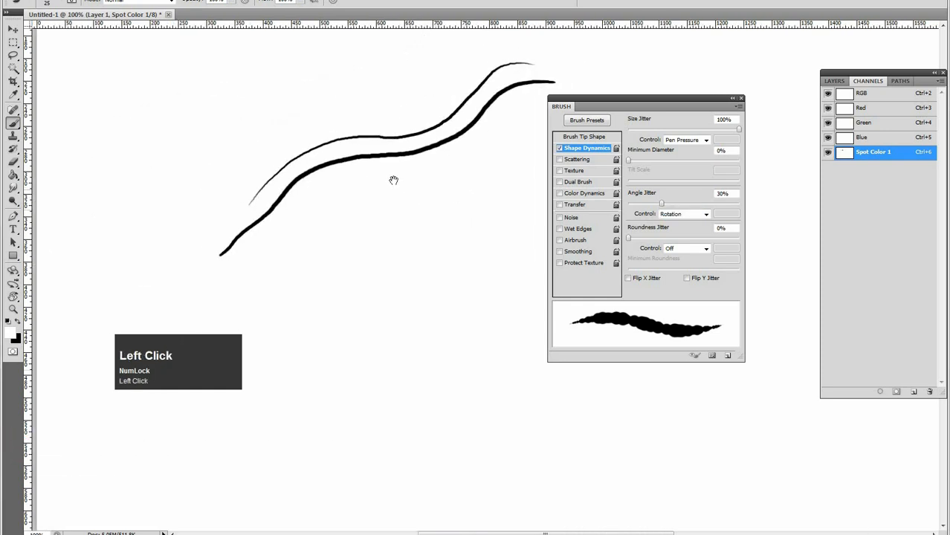
pyautogui.moveTo(487, 129)
pyautogui.mouseDown()
pyautogui.moveTo(365, 224)
pyautogui.moveTo(375, 296)
pyautogui.moveTo(457, 239)
pyautogui.moveTo(402, 185)
pyautogui.moveTo(323, 223)
pyautogui.moveTo(316, 312)
pyautogui.mouseUp()
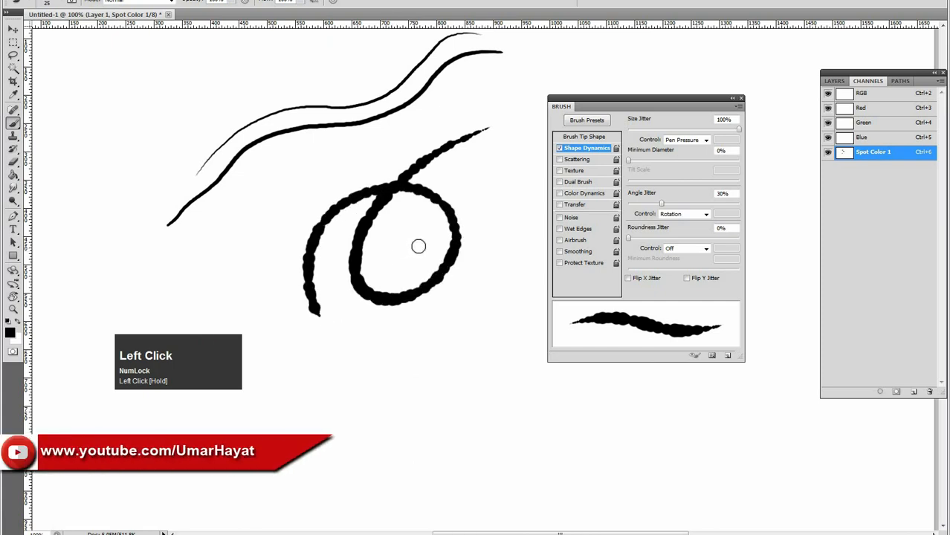
# Clear the spot channel to white and paint an open leaf-shaped outline with the 45 px elliptical brush tip.
pyautogui.hotkey('ctrl', 'Delete')
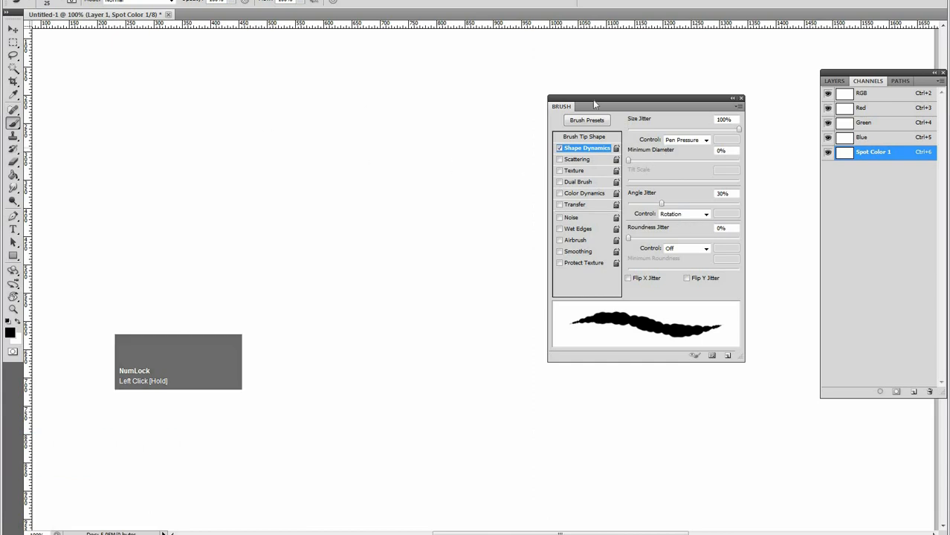
pyautogui.click(57, 3)
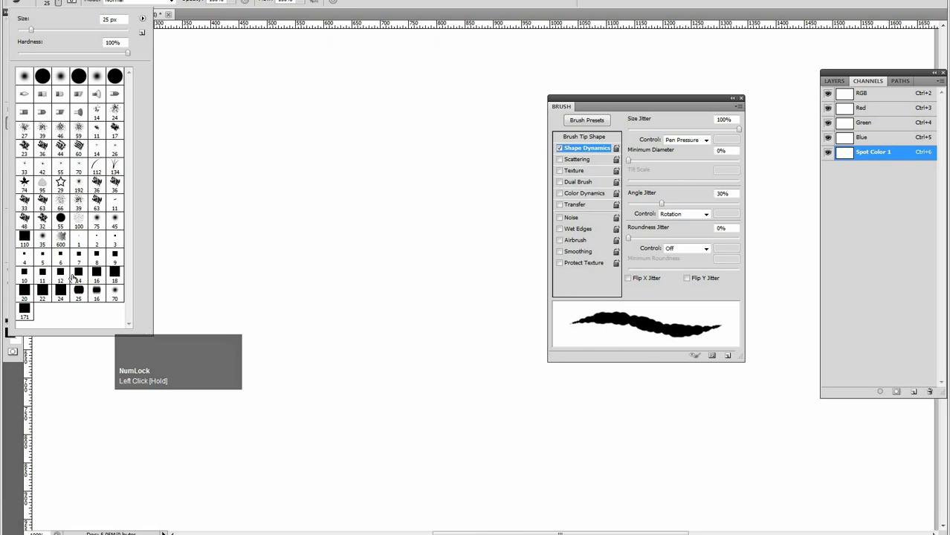
pyautogui.moveTo(135, 185)
pyautogui.mouseDown()
pyautogui.moveTo(302, 141)
pyautogui.moveTo(375, 177)
pyautogui.moveTo(168, 252)
pyautogui.moveTo(535, 151)
pyautogui.mouseUp()
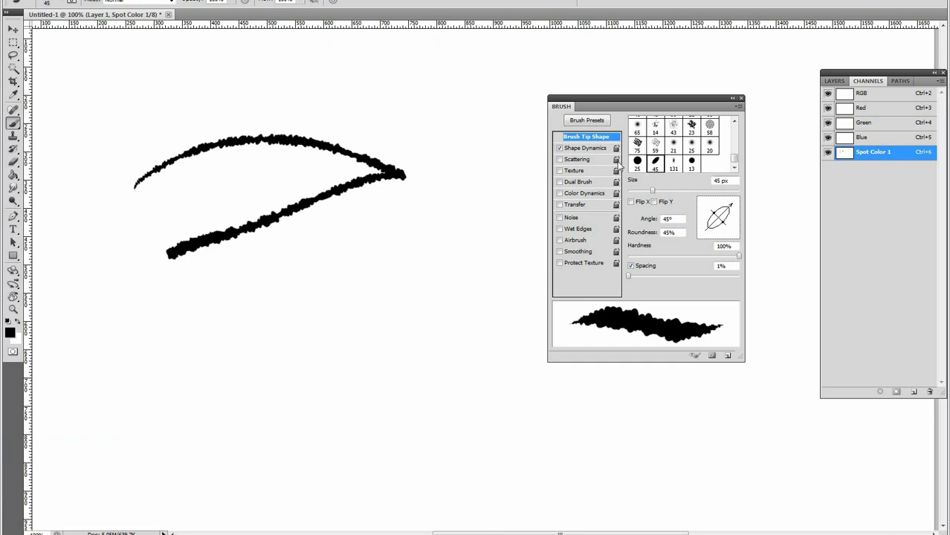
# Set the brush's Size Jitter and Angle Jitter both to 0%, keeping the angle control on Rotation.
pyautogui.click(587, 148)
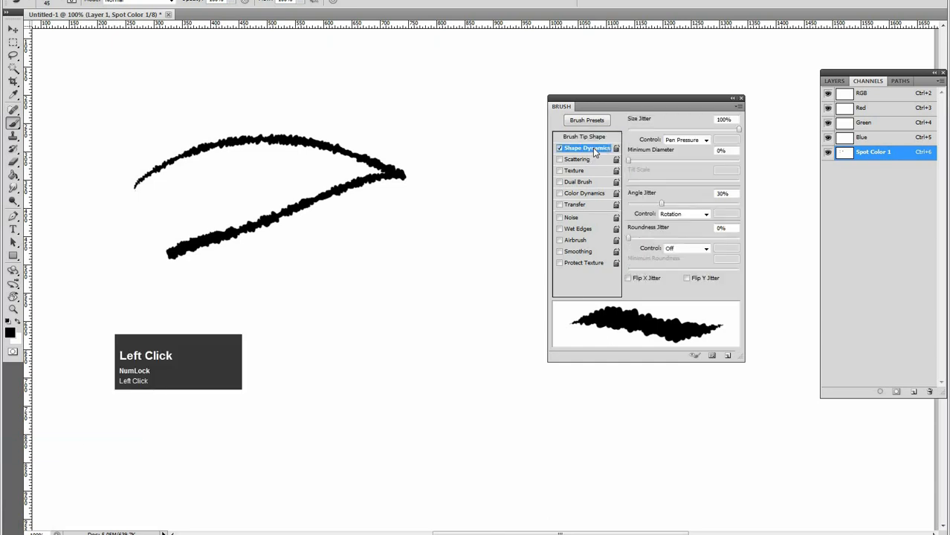
pyautogui.click(706, 215)
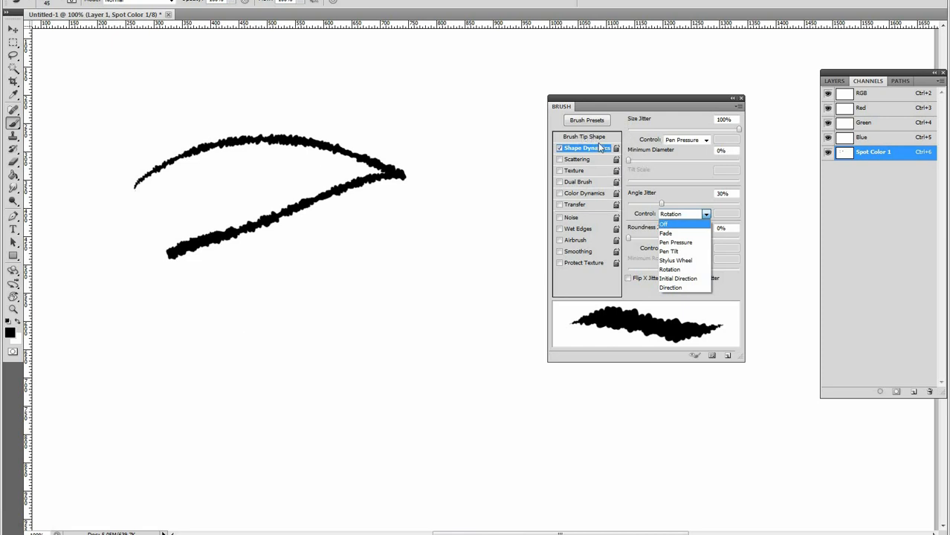
pyautogui.click(655, 139)
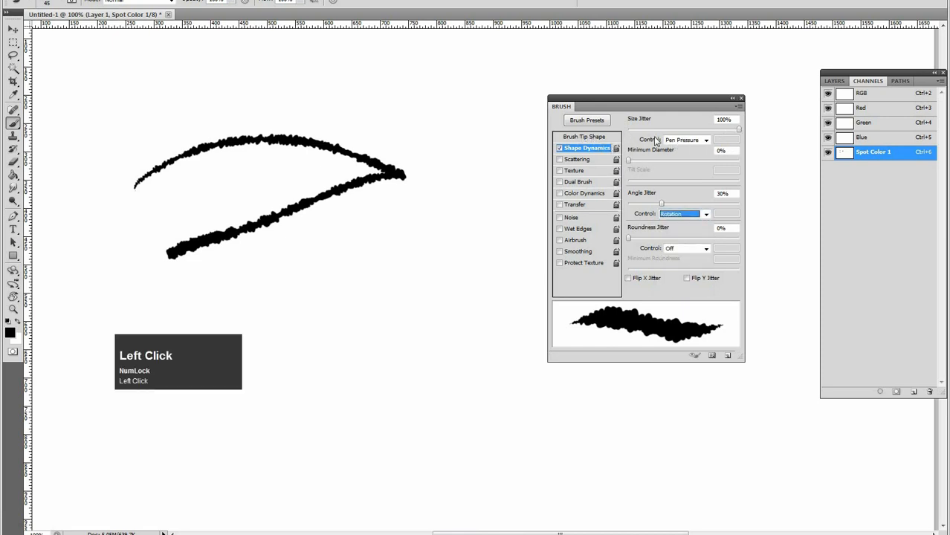
pyautogui.moveTo(633, 131); pyautogui.dragTo(634, 133)
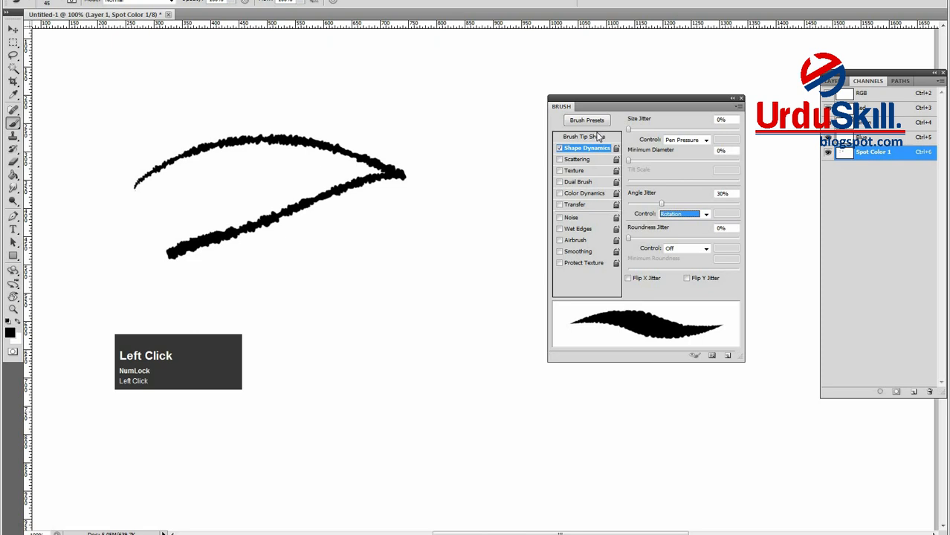
pyautogui.moveTo(661, 203); pyautogui.dragTo(603, 209)
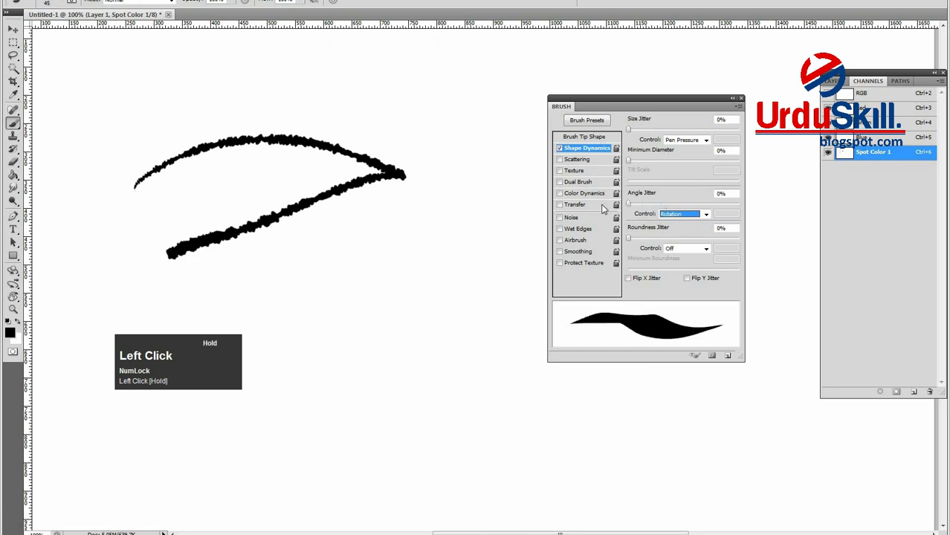
# Paint a tapered black hook-shaped stroke below the rough leaf-shaped outline.
pyautogui.click(407, 230)
pyautogui.moveTo(291, 280); pyautogui.dragTo(519, 236)
pyautogui.moveTo(390, 292); pyautogui.dragTo(360, 331)
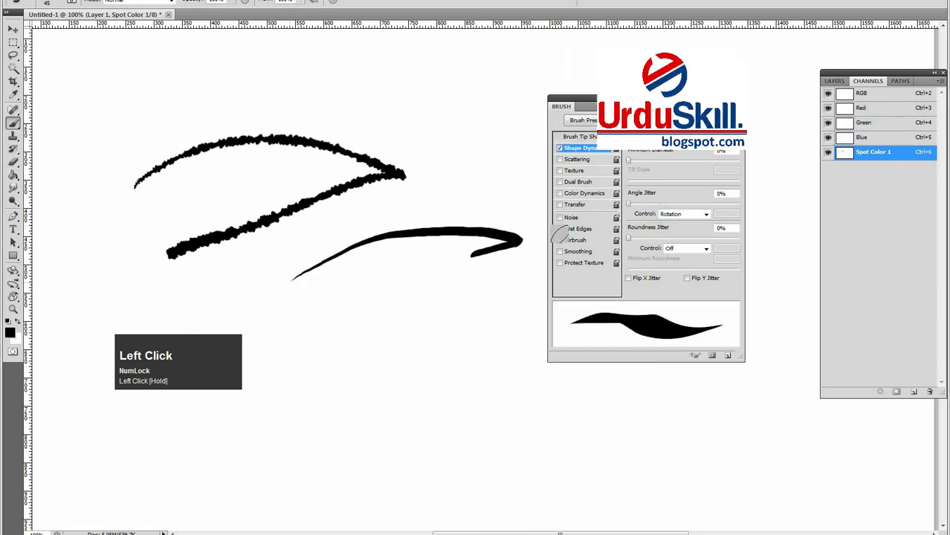
# Set the brush tip's Spacing to 151%.
pyautogui.click(690, 215)
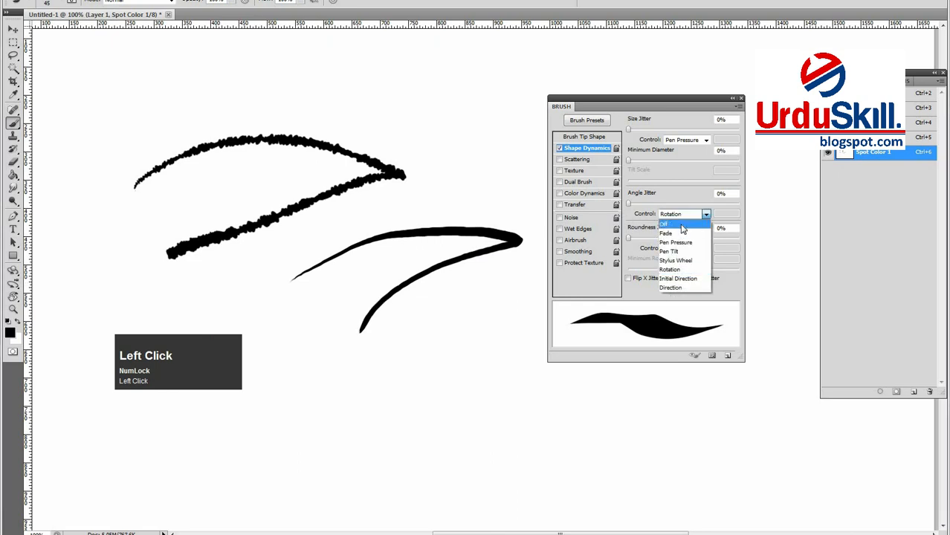
pyautogui.click(682, 195)
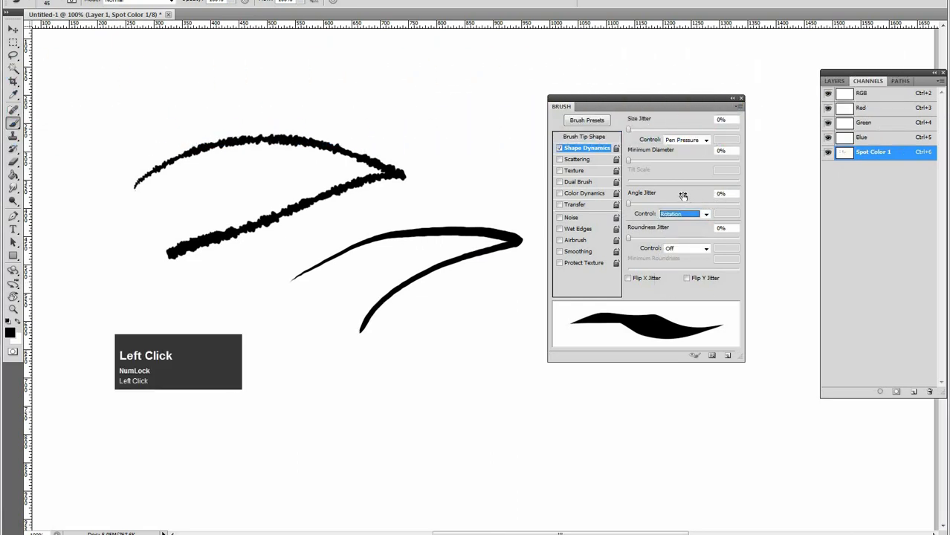
pyautogui.click(586, 139)
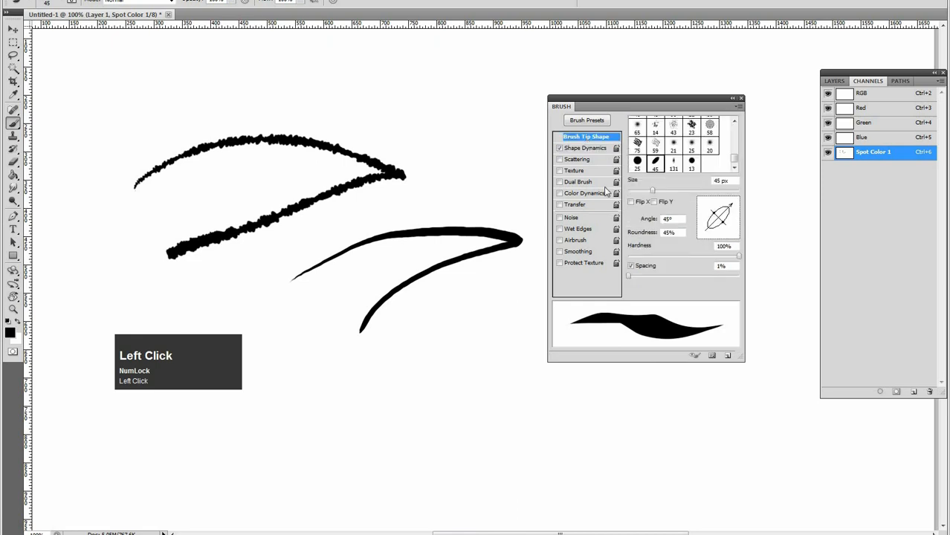
pyautogui.moveTo(630, 276); pyautogui.dragTo(699, 281)
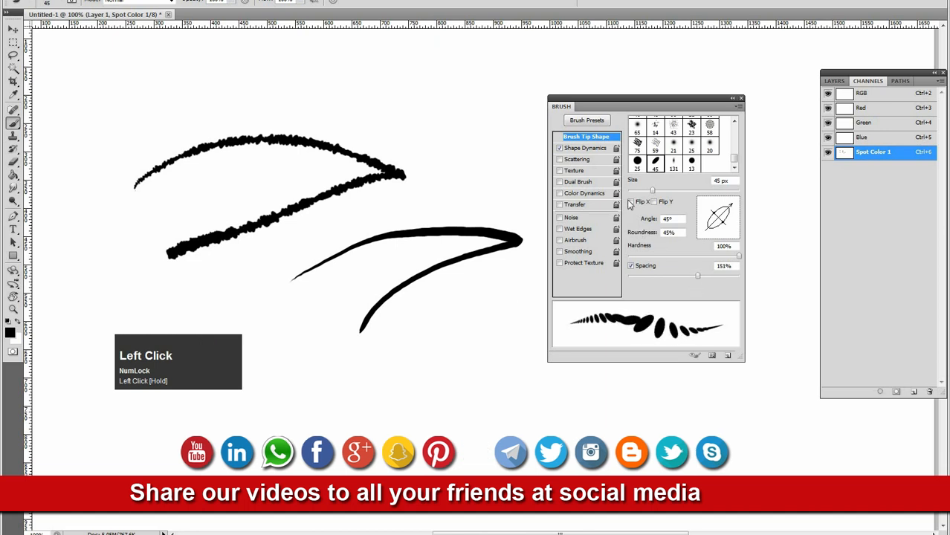
# Set the Angle Jitter control to Pen Pressure and paint two long arcs above the existing strokes.
pyautogui.click(596, 148)
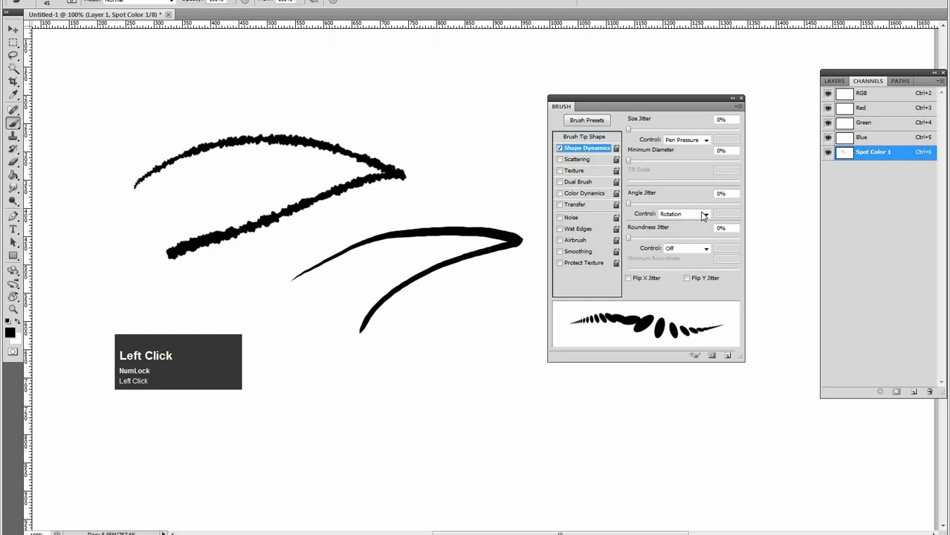
pyautogui.click(704, 215)
pyautogui.click(686, 240)
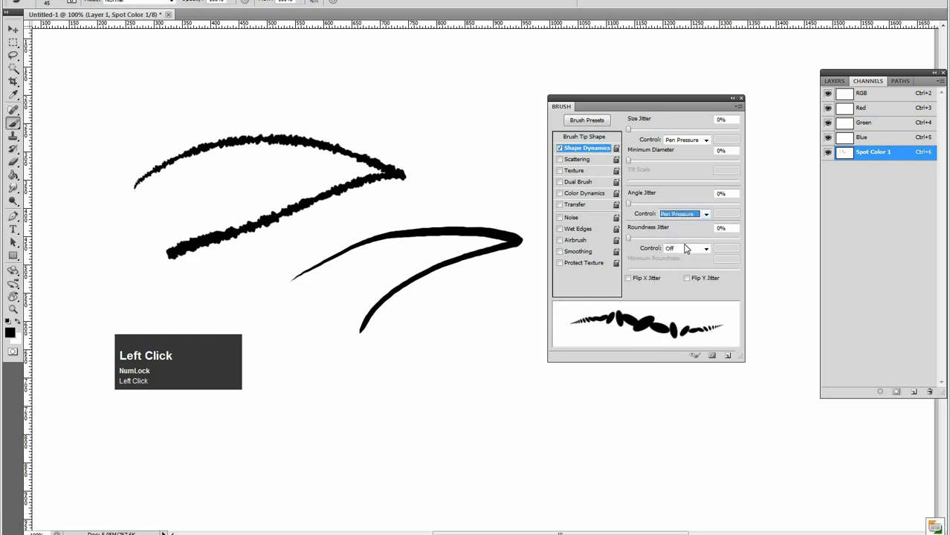
pyautogui.moveTo(107, 100)
pyautogui.mouseDown()
pyautogui.moveTo(245, 61)
pyautogui.moveTo(392, 89)
pyautogui.moveTo(468, 151)
pyautogui.mouseUp()
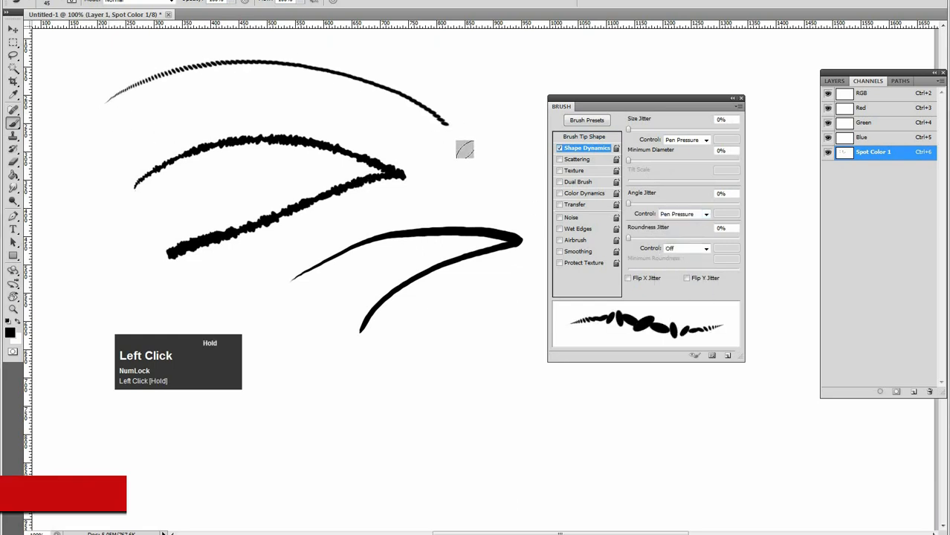
pyautogui.moveTo(103, 134)
pyautogui.mouseDown()
pyautogui.moveTo(266, 103)
pyautogui.moveTo(385, 129)
pyautogui.moveTo(446, 175)
pyautogui.mouseUp()
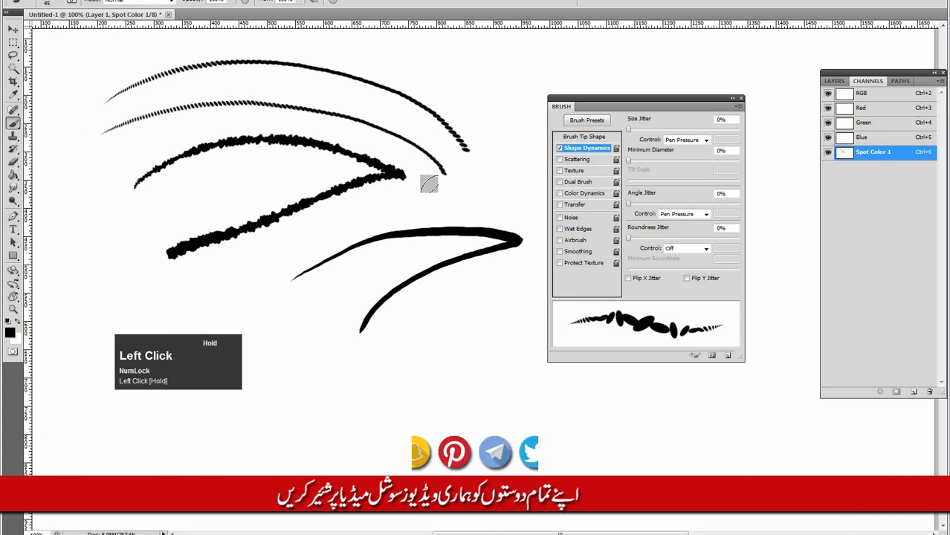
# Examine the spaced brush marks along the two arcs up close and clear the spot channel to white.
pyautogui.keyDown('ctrl'); pyautogui.click(182, 117); pyautogui.keyUp('ctrl')
pyautogui.moveTo(312, 154); pyautogui.dragTo(423, 215)
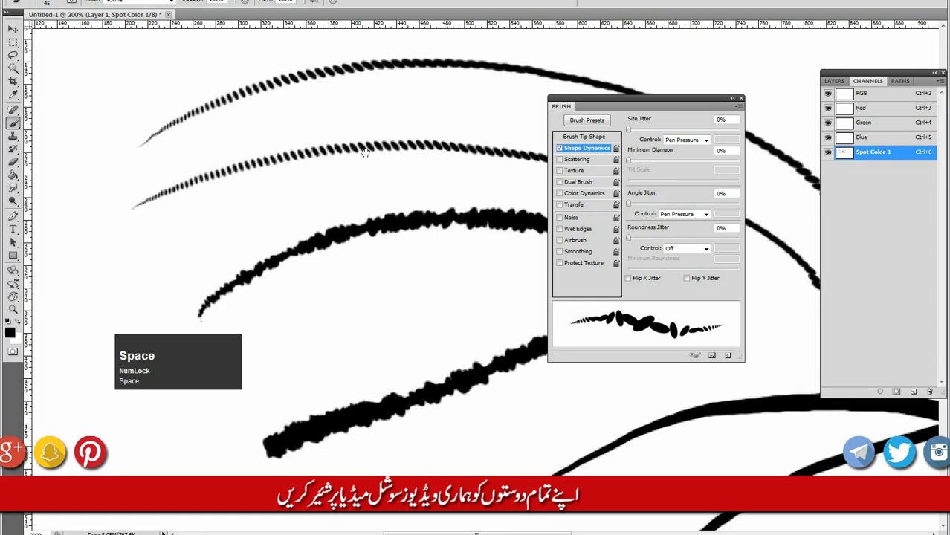
pyautogui.moveTo(487, 153); pyautogui.dragTo(285, 125)
pyautogui.moveTo(410, 126); pyautogui.dragTo(360, 155)
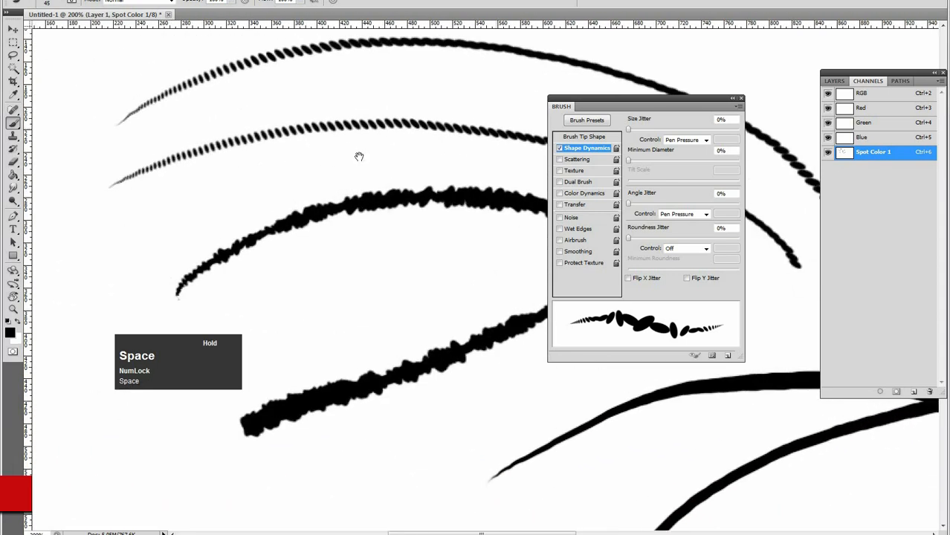
pyautogui.keyDown('ctrl'); pyautogui.keyDown('alt'); pyautogui.click(364, 162); pyautogui.keyUp('alt'); pyautogui.keyUp('ctrl')
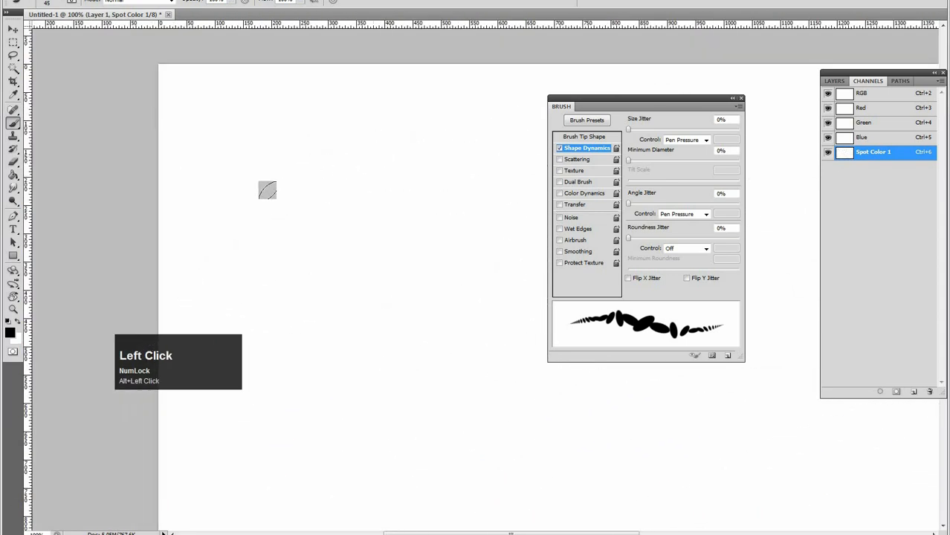
# Undo a first test stroke and paint a long S-shaped stroke that ends in a wave across the canvas.
pyautogui.moveTo(217, 213)
pyautogui.mouseDown()
pyautogui.moveTo(324, 198)
pyautogui.moveTo(406, 230)
pyautogui.moveTo(451, 292)
pyautogui.mouseUp()
pyautogui.moveTo(476, 400)
pyautogui.mouseDown()
pyautogui.moveTo(637, 395)
pyautogui.moveTo(664, 468)
pyautogui.mouseUp()
pyautogui.hotkey('ctrl', 'z')
pyautogui.moveTo(185, 178)
pyautogui.mouseDown()
pyautogui.moveTo(346, 323)
pyautogui.moveTo(383, 424)
pyautogui.moveTo(532, 397)
pyautogui.moveTo(678, 446)
pyautogui.moveTo(758, 408)
pyautogui.mouseUp()
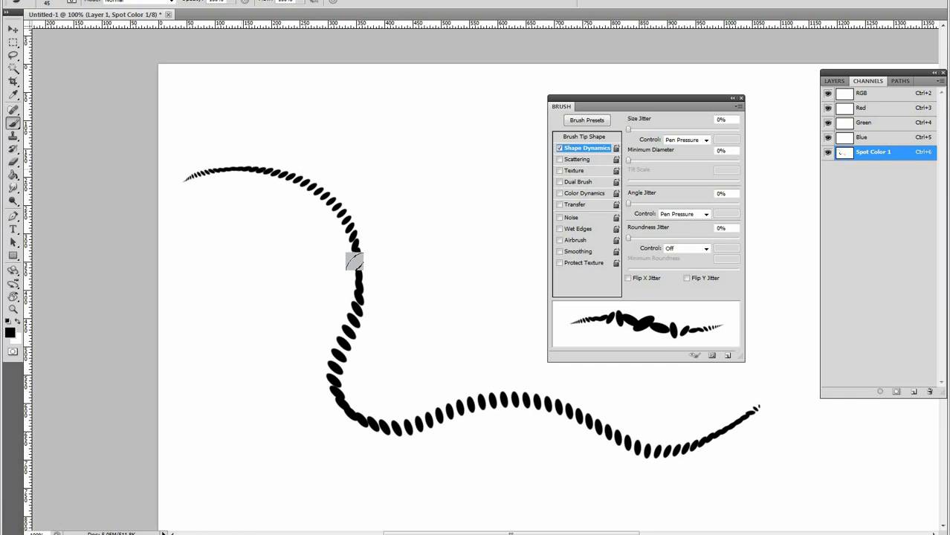
# Set the Angle Jitter control to Rotation and paint a large looping stroke over the start of the S-shaped stroke.
pyautogui.click(705, 215)
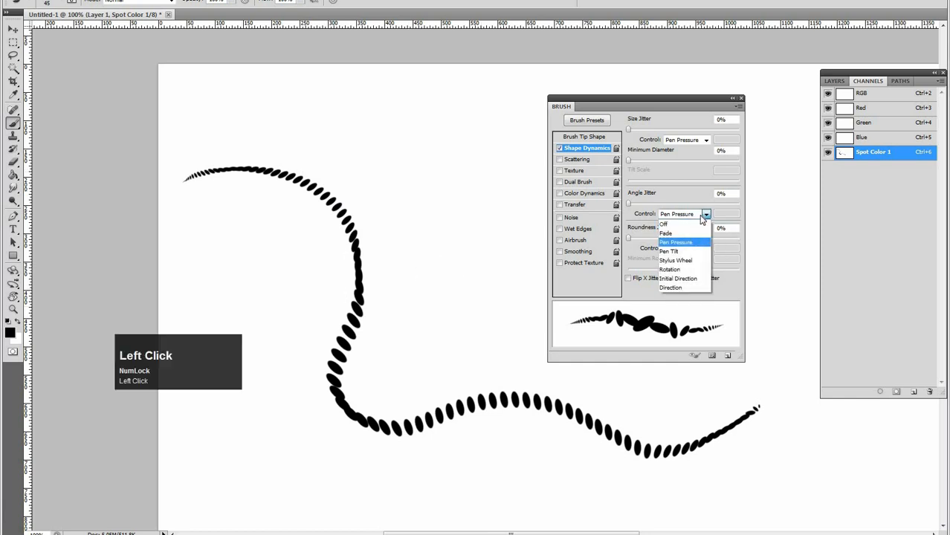
pyautogui.click(683, 269)
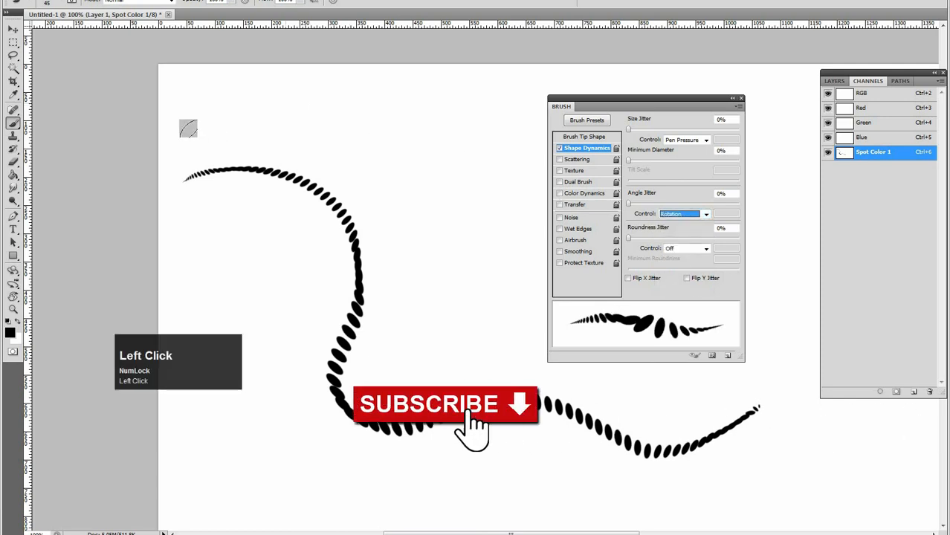
pyautogui.moveTo(332, 127)
pyautogui.mouseDown()
pyautogui.moveTo(365, 200)
pyautogui.moveTo(358, 251)
pyautogui.moveTo(369, 295)
pyautogui.moveTo(414, 319)
pyautogui.moveTo(466, 302)
pyautogui.moveTo(484, 274)
pyautogui.moveTo(490, 207)
pyautogui.moveTo(467, 154)
pyautogui.moveTo(406, 139)
pyautogui.moveTo(374, 178)
pyautogui.moveTo(380, 251)
pyautogui.moveTo(428, 320)
pyautogui.moveTo(450, 379)
pyautogui.mouseUp()
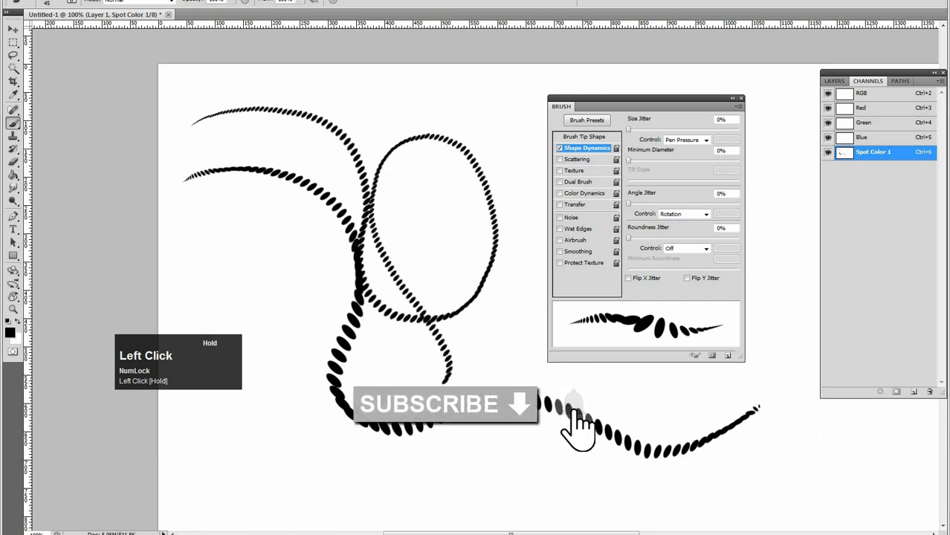
pyautogui.moveTo(415, 261)
pyautogui.mouseDown()
pyautogui.moveTo(415, 153)
pyautogui.moveTo(328, 130)
pyautogui.moveTo(416, 242)
pyautogui.moveTo(450, 335)
pyautogui.moveTo(365, 370)
pyautogui.moveTo(527, 243)
pyautogui.mouseUp()
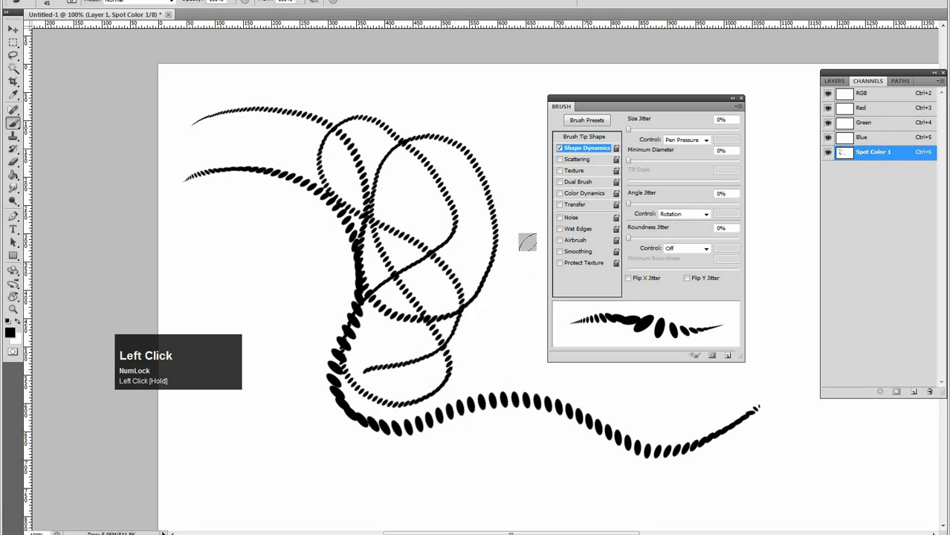
# Set the Angle Jitter control to Direction and paint a long curve below the others that loops back at its end.
pyautogui.click(704, 214)
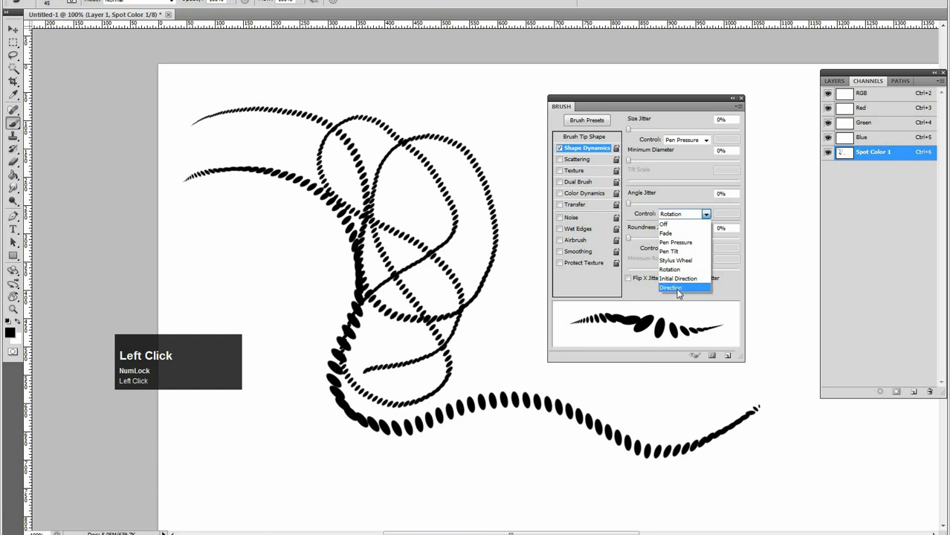
pyautogui.click(672, 288)
pyautogui.moveTo(175, 252)
pyautogui.mouseDown()
pyautogui.moveTo(284, 229)
pyautogui.moveTo(294, 285)
pyautogui.moveTo(229, 415)
pyautogui.moveTo(243, 467)
pyautogui.moveTo(291, 497)
pyautogui.moveTo(336, 510)
pyautogui.mouseUp()
pyautogui.moveTo(438, 509)
pyautogui.mouseDown()
pyautogui.moveTo(696, 484)
pyautogui.moveTo(754, 511)
pyautogui.moveTo(469, 488)
pyautogui.moveTo(478, 492)
pyautogui.moveTo(365, 467)
pyautogui.mouseUp()
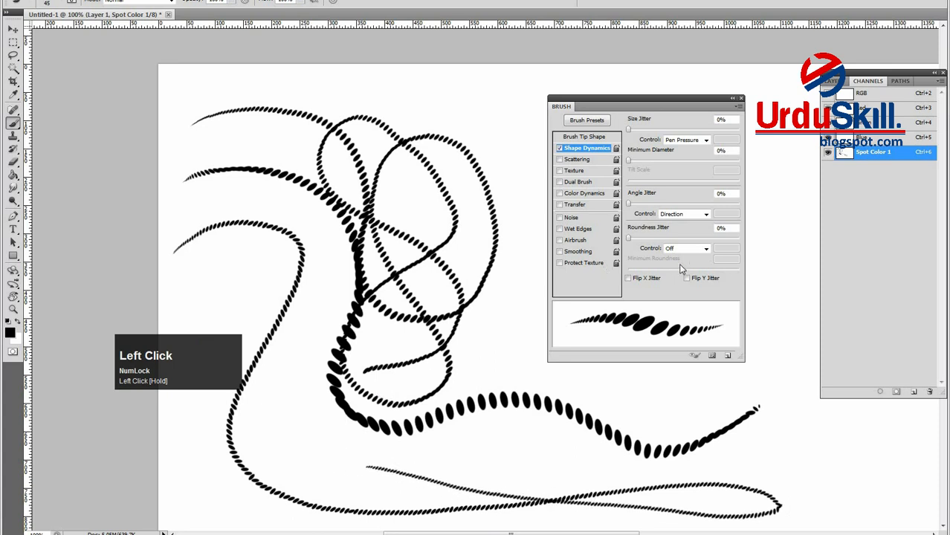
# Set the Roundness Jitter control to Rotation and clear the spot channel to white.
pyautogui.click(704, 251)
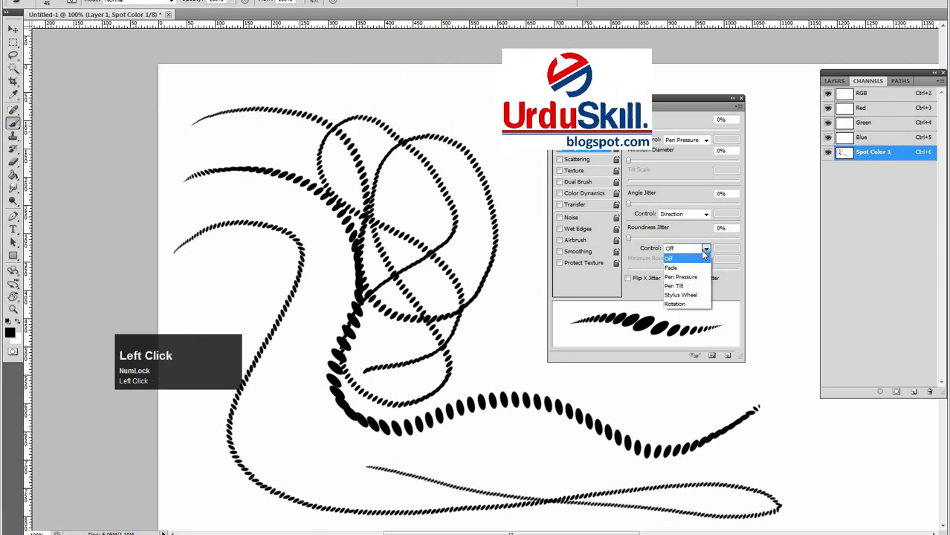
pyautogui.click(684, 305)
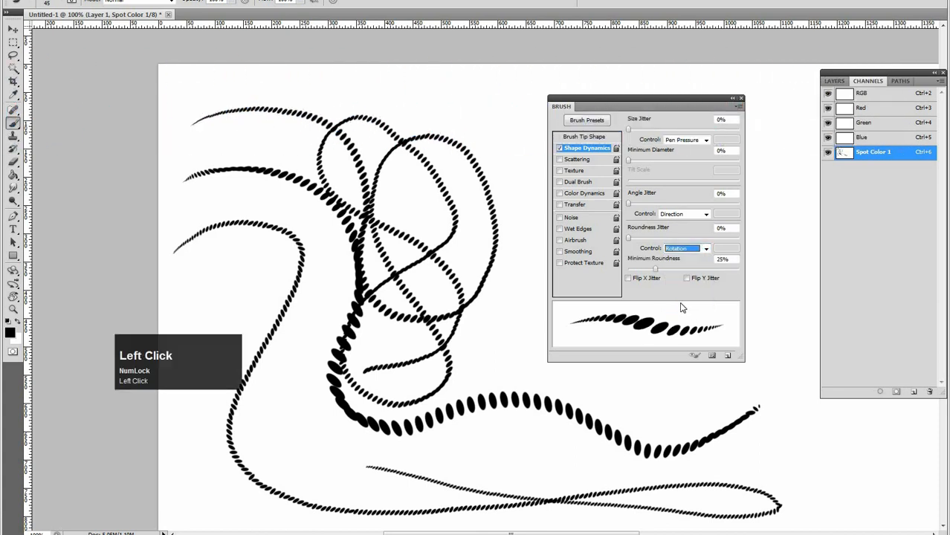
pyautogui.press('space')
pyautogui.moveTo(473, 247); pyautogui.dragTo(442, 241)
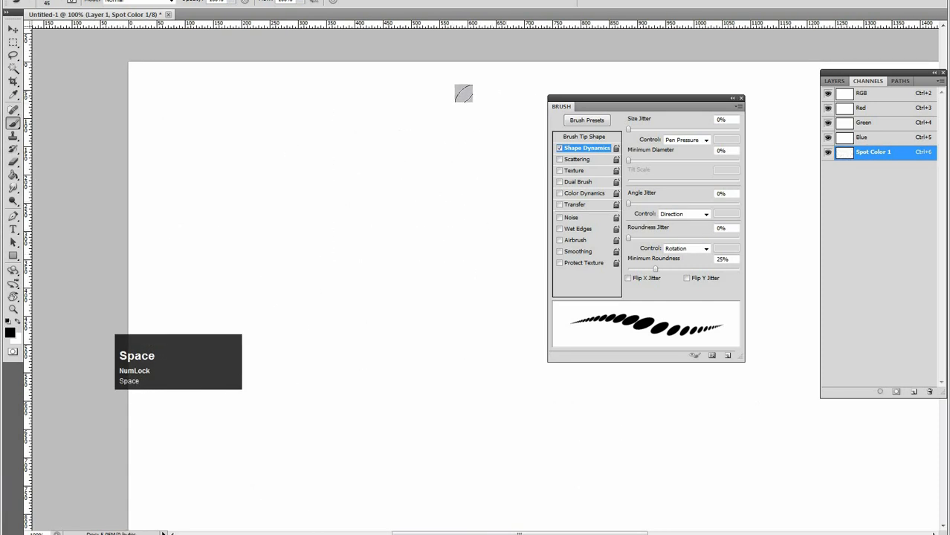
# Paint one long looping stroke that crosses itself on the empty canvas.
pyautogui.moveTo(476, 92)
pyautogui.mouseDown()
pyautogui.moveTo(402, 112)
pyautogui.moveTo(343, 171)
pyautogui.moveTo(328, 239)
pyautogui.mouseUp()
pyautogui.moveTo(367, 281)
pyautogui.mouseDown()
pyautogui.moveTo(400, 317)
pyautogui.moveTo(409, 383)
pyautogui.moveTo(345, 416)
pyautogui.moveTo(292, 389)
pyautogui.moveTo(278, 314)
pyautogui.moveTo(291, 240)
pyautogui.moveTo(328, 171)
pyautogui.moveTo(327, 130)
pyautogui.moveTo(246, 124)
pyautogui.moveTo(206, 171)
pyautogui.moveTo(244, 213)
pyautogui.moveTo(311, 332)
pyautogui.mouseUp()
pyautogui.moveTo(476, 280)
pyautogui.mouseDown()
pyautogui.moveTo(477, 354)
pyautogui.moveTo(424, 430)
pyautogui.moveTo(315, 458)
pyautogui.mouseUp()
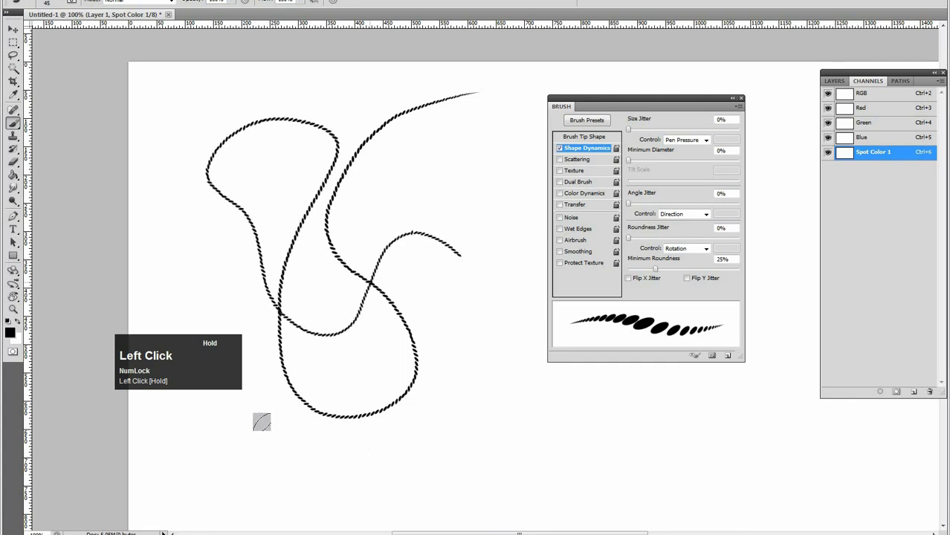
pyautogui.moveTo(129, 243); pyautogui.dragTo(348, 189)
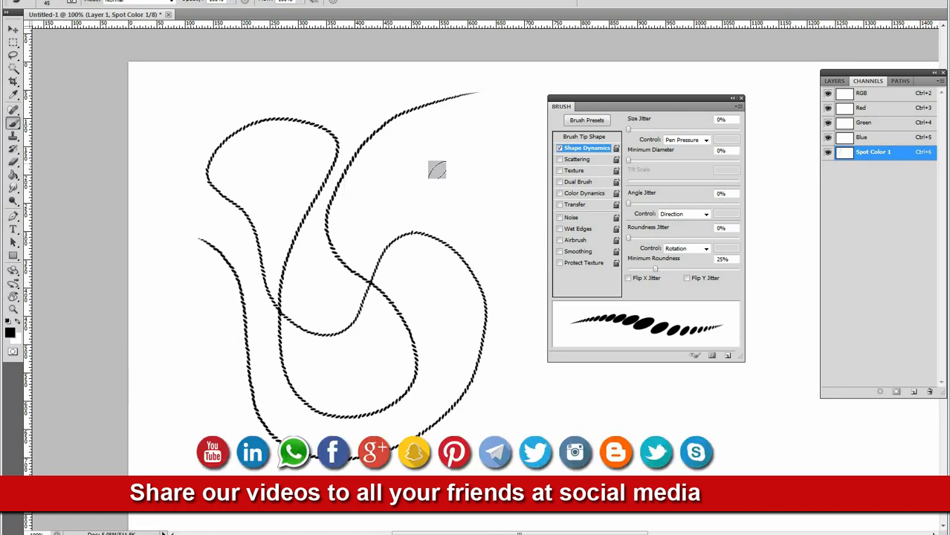
pyautogui.moveTo(463, 174)
pyautogui.mouseDown()
pyautogui.moveTo(419, 206)
pyautogui.moveTo(456, 192)
pyautogui.mouseUp()
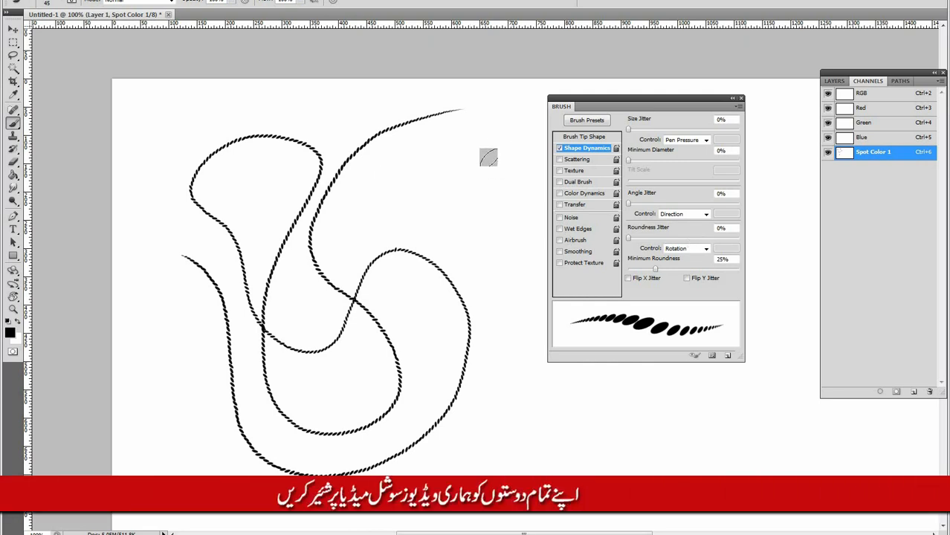
# Reduce the brush size to 25 px and clear the looping stroke from the spot channel.
pyautogui.press('[')
pyautogui.press('[')
pyautogui.press('[')
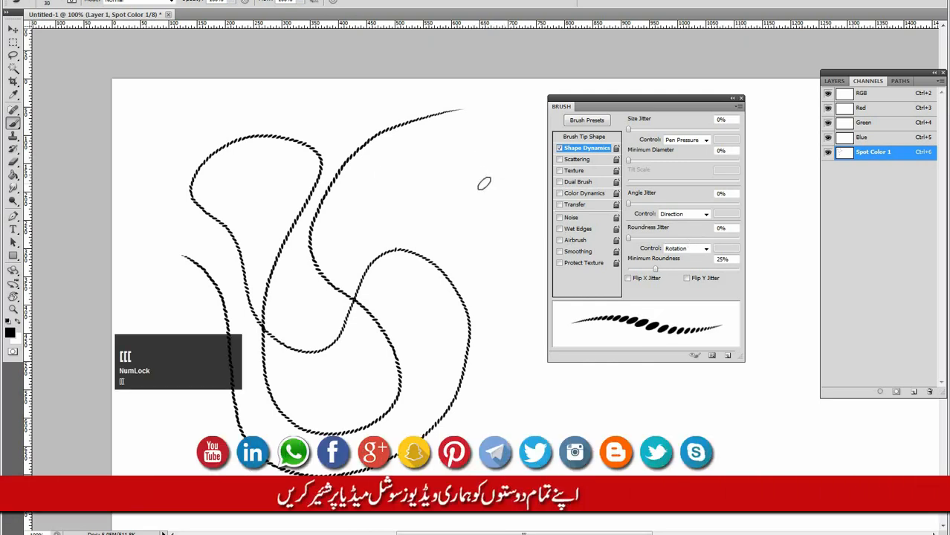
pyautogui.press('[')
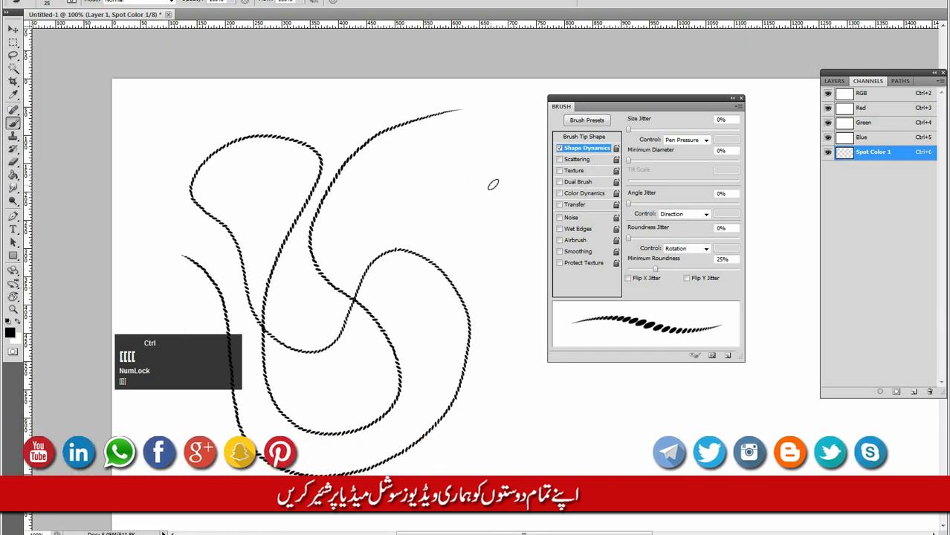
pyautogui.press('Delete')
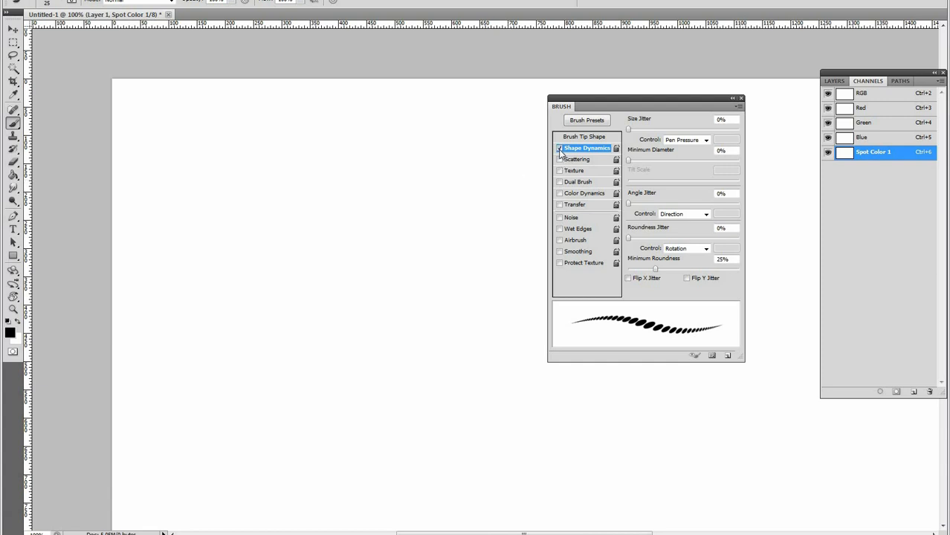
# Set the Size Jitter control to Off.
pyautogui.click(706, 141)
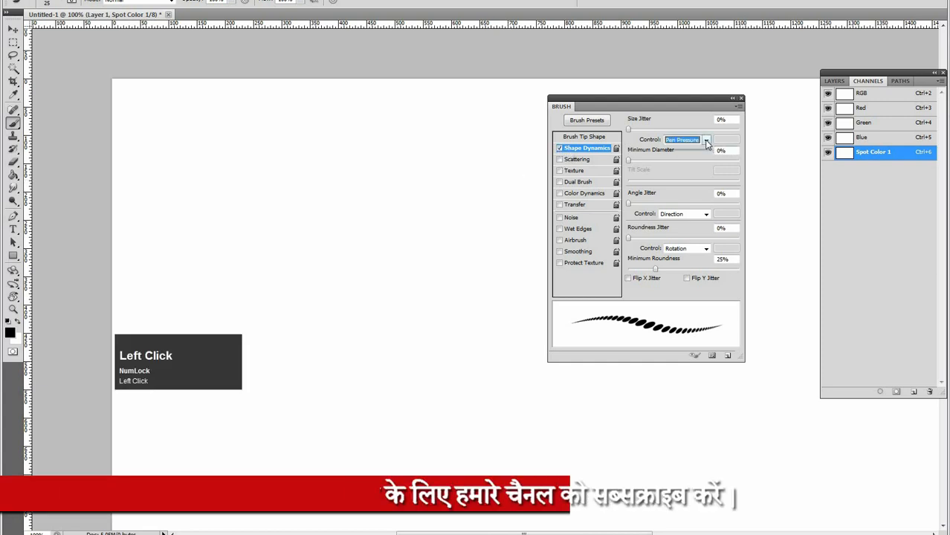
pyautogui.click(692, 156)
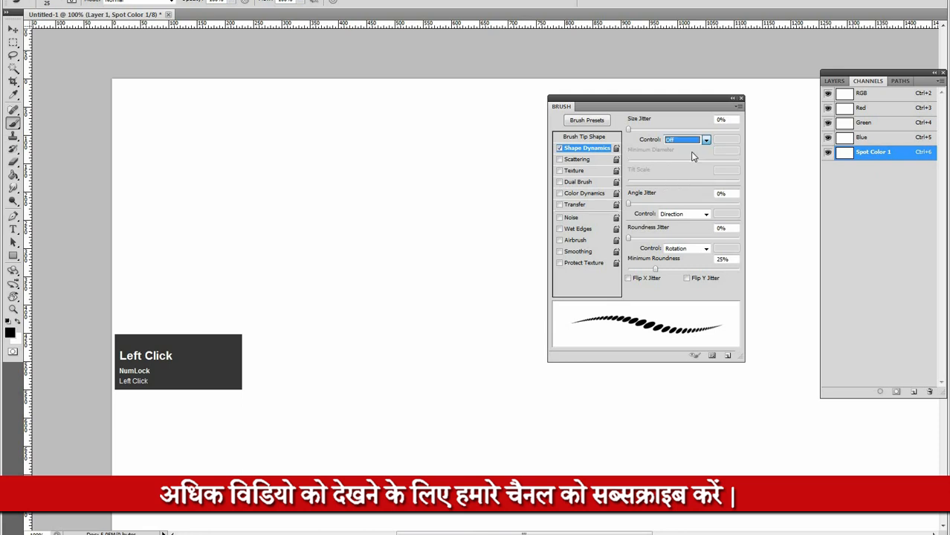
# Review the control options for size, angle and roundness jitter, keeping Off, Direction and Rotation respectively.
pyautogui.click(689, 217)
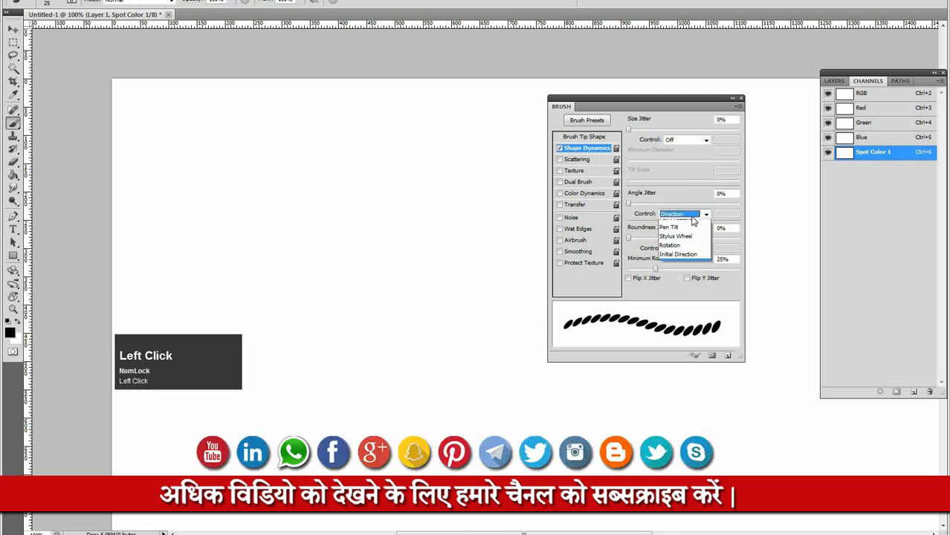
pyautogui.click(706, 215)
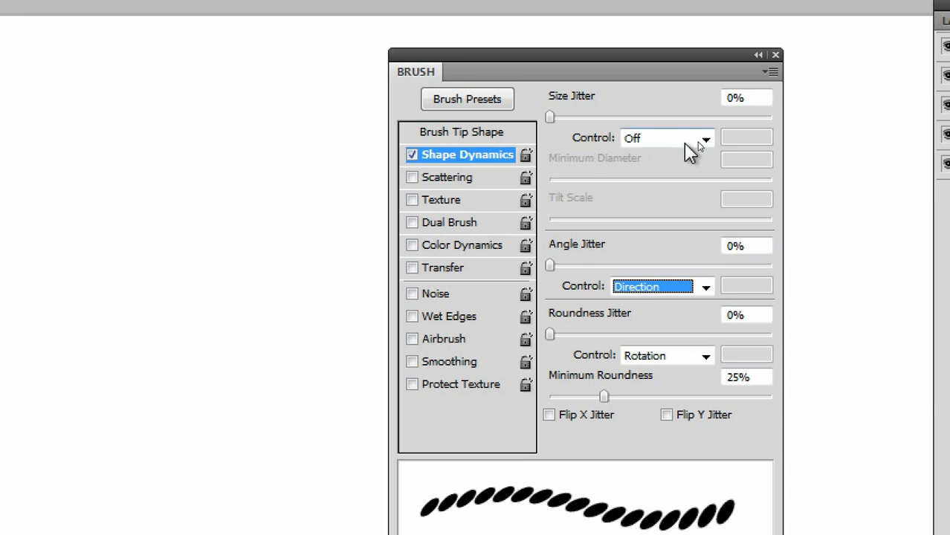
pyautogui.click(689, 141)
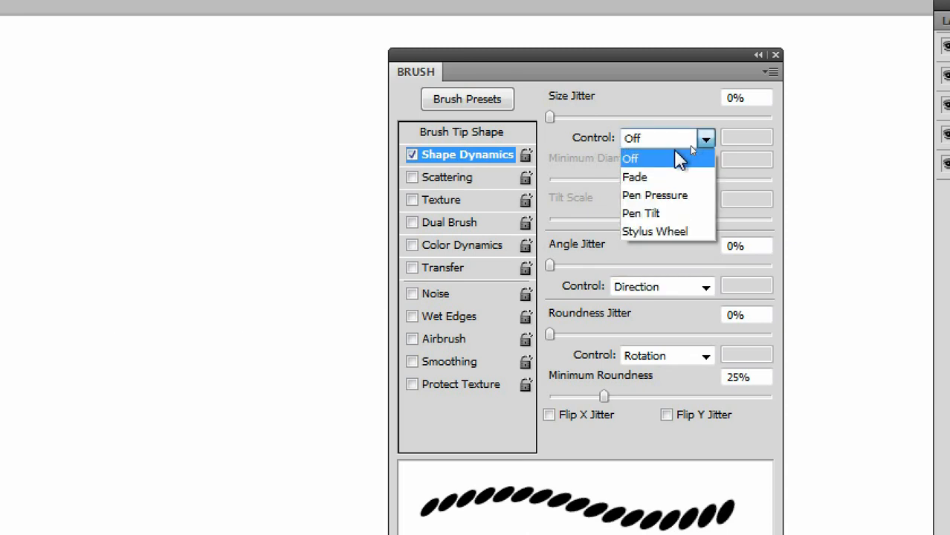
pyautogui.click(675, 156)
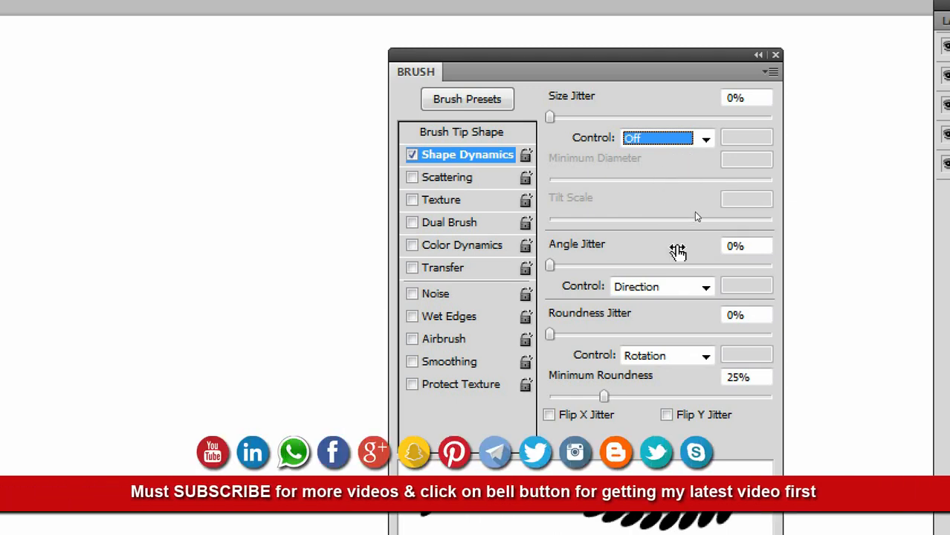
pyautogui.click(700, 296)
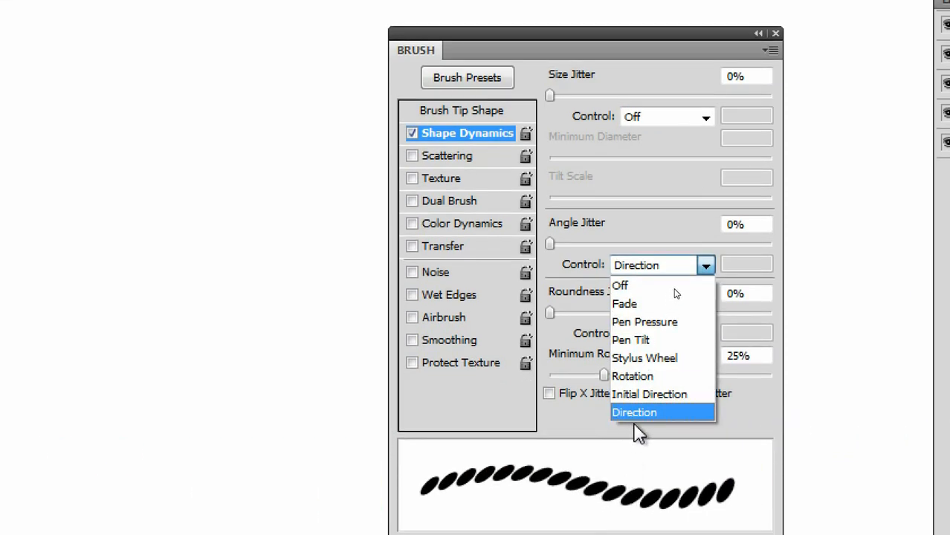
pyautogui.click(645, 414)
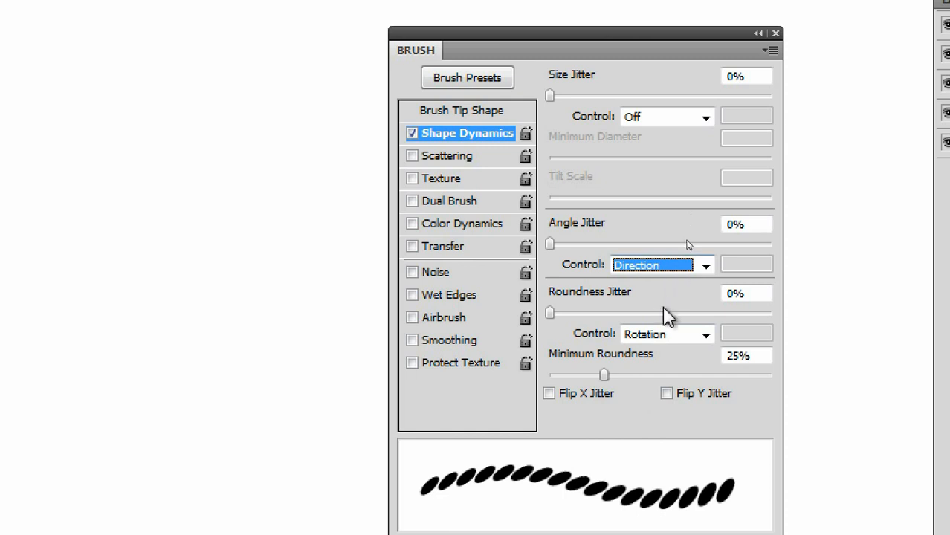
pyautogui.click(669, 338)
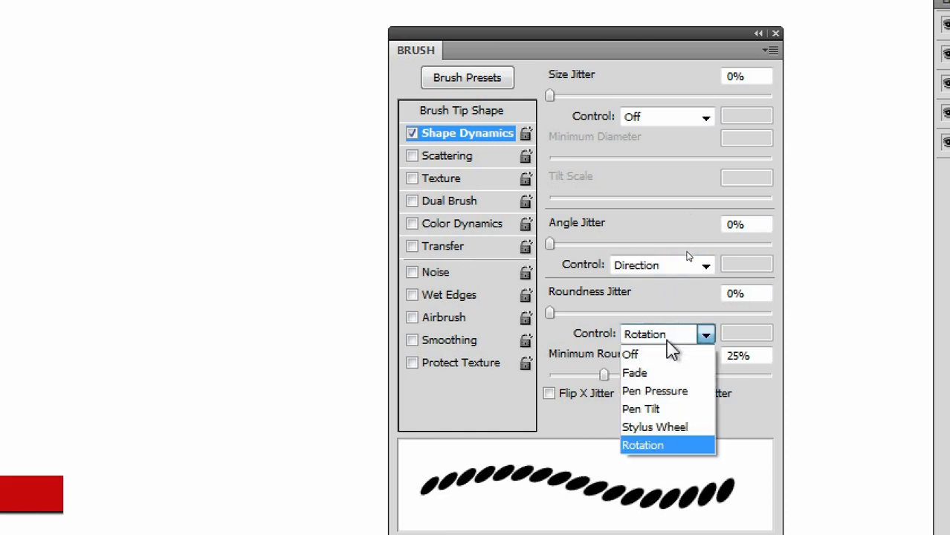
pyautogui.click(649, 445)
pyautogui.click(678, 306)
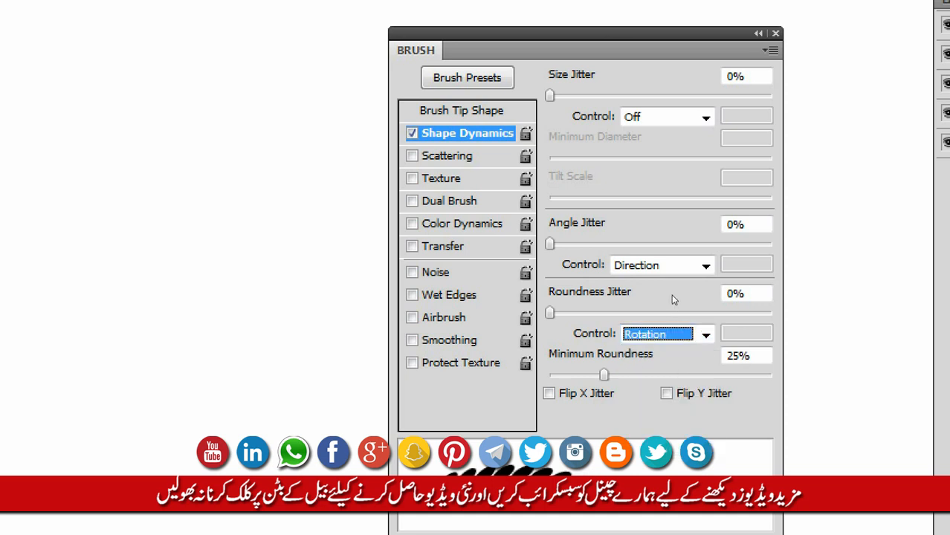
# Set the brush's Minimum Roundness to 100%.
pyautogui.moveTo(603, 373); pyautogui.dragTo(811, 385)
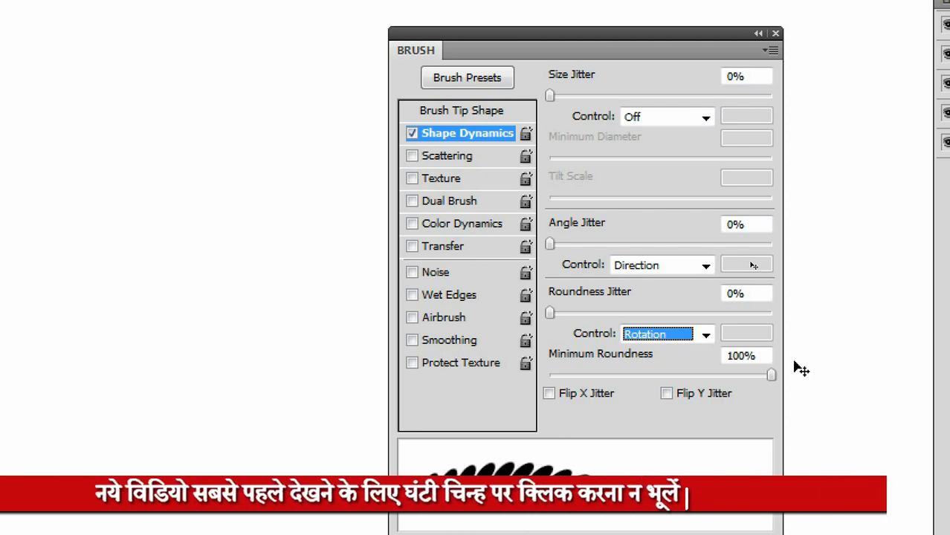
pyautogui.hotkey('ctrl', '4')
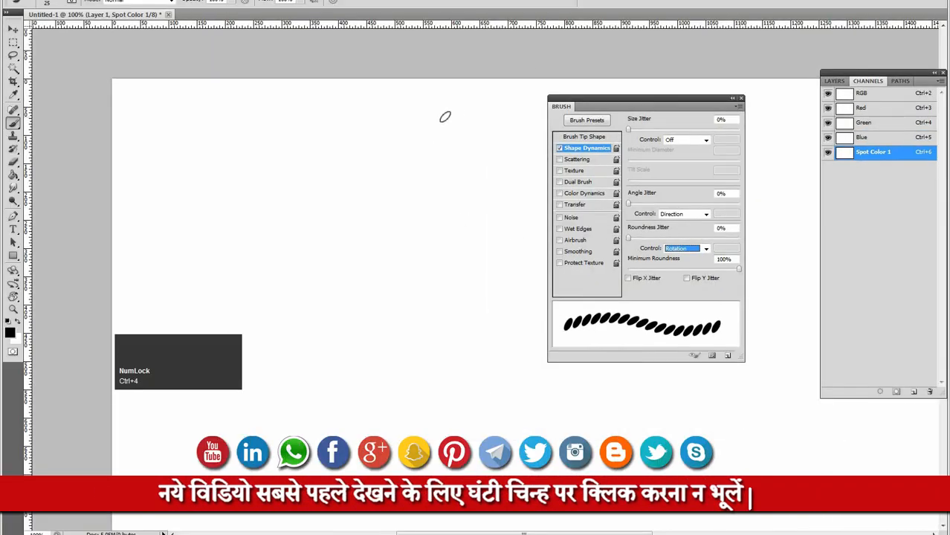
# Paint a short U-shaped test stroke on the empty canvas at 200% zoom and undo it.
pyautogui.keyDown('ctrl'); pyautogui.click(384, 191); pyautogui.keyUp('ctrl')
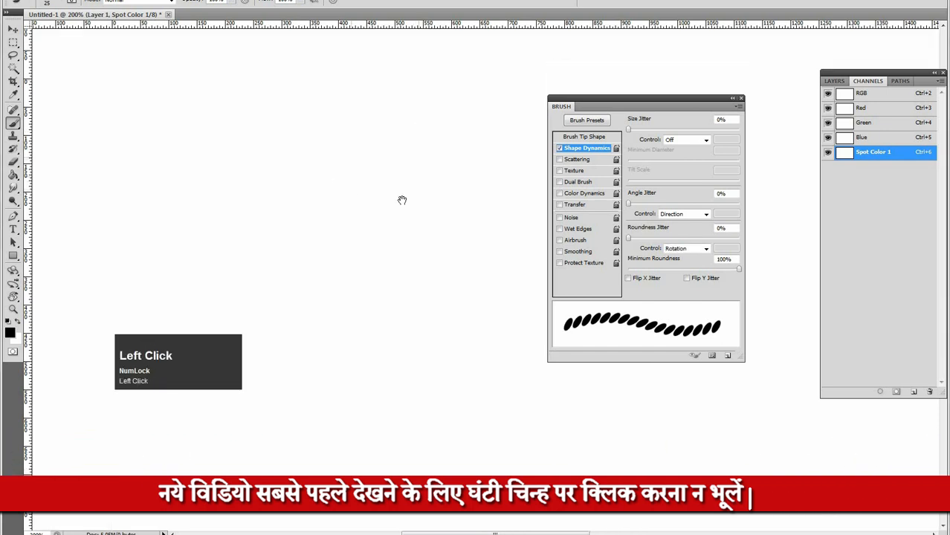
pyautogui.moveTo(401, 200); pyautogui.dragTo(136, 125)
pyautogui.moveTo(136, 79)
pyautogui.mouseDown()
pyautogui.moveTo(113, 216)
pyautogui.moveTo(157, 240)
pyautogui.moveTo(206, 221)
pyautogui.moveTo(228, 172)
pyautogui.moveTo(218, 111)
pyautogui.moveTo(200, 83)
pyautogui.mouseUp()
pyautogui.keyDown('alt'); pyautogui.click(350, 163); pyautogui.keyUp('alt')
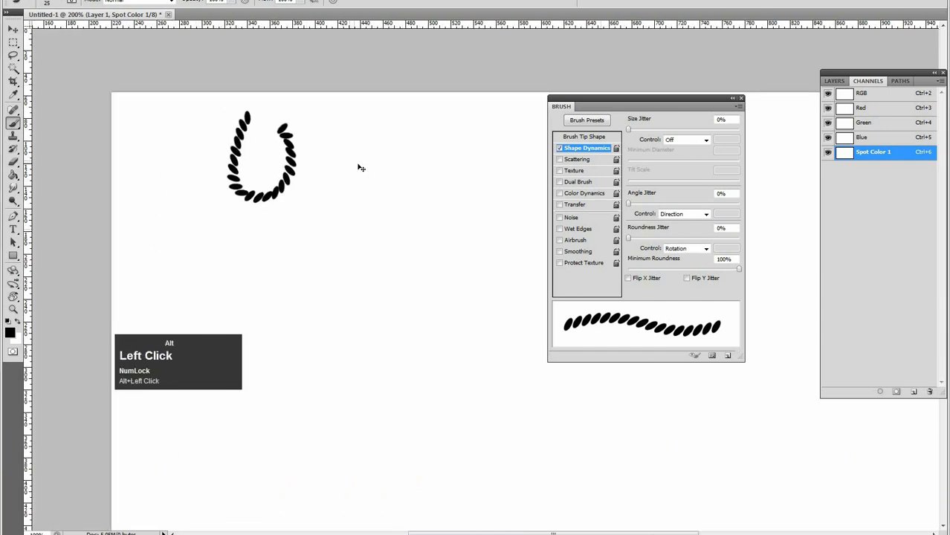
pyautogui.keyDown('alt'); pyautogui.click(360, 168); pyautogui.keyUp('alt')
pyautogui.hotkey('ctrl', 'z')
# Paint a long looping stroke that crosses itself with the 25 px brush and clear it from the spot channel.
pyautogui.moveTo(488, 100)
pyautogui.mouseDown()
pyautogui.moveTo(408, 132)
pyautogui.moveTo(403, 350)
pyautogui.moveTo(352, 366)
pyautogui.mouseUp()
pyautogui.moveTo(291, 250)
pyautogui.mouseDown()
pyautogui.moveTo(221, 163)
pyautogui.moveTo(323, 254)
pyautogui.moveTo(496, 271)
pyautogui.moveTo(372, 412)
pyautogui.moveTo(264, 375)
pyautogui.mouseUp()
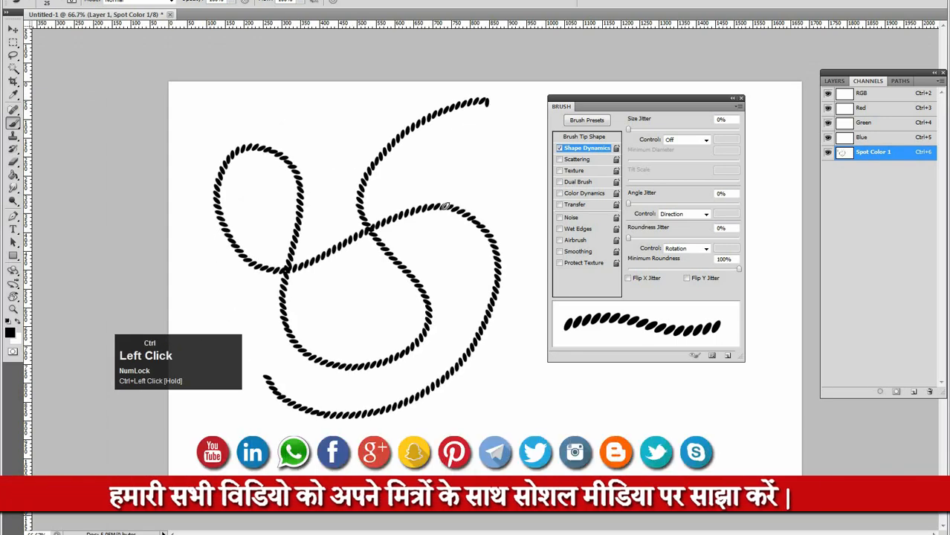
pyautogui.keyDown('ctrl'); pyautogui.click(491, 241); pyautogui.keyUp('ctrl')
pyautogui.hotkey('ctrl', 'z')
pyautogui.hotkey('ctrl', 'z')
pyautogui.moveTo(490, 218)
pyautogui.mouseDown()
pyautogui.moveTo(500, 221)
pyautogui.moveTo(471, 193)
pyautogui.moveTo(397, 185)
pyautogui.mouseUp()
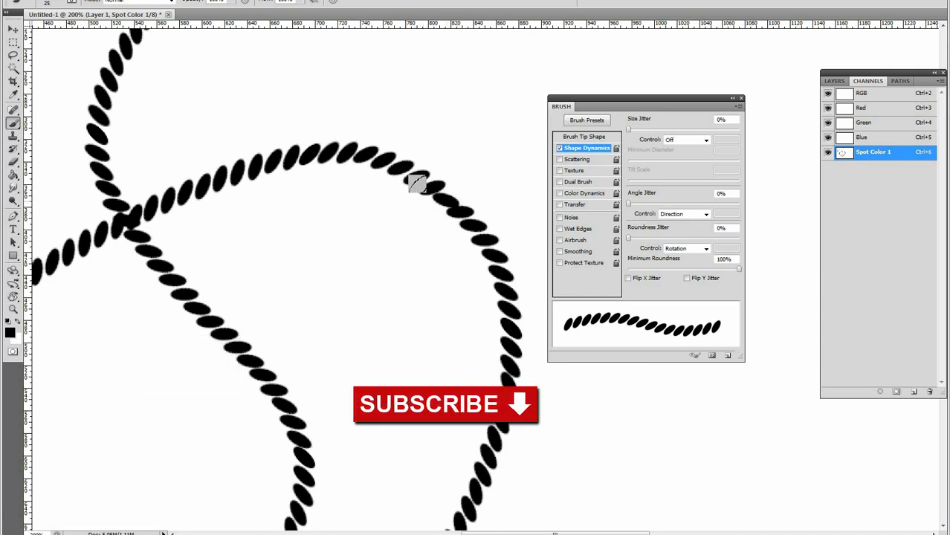
pyautogui.moveTo(223, 227)
pyautogui.mouseDown()
pyautogui.moveTo(378, 295)
pyautogui.moveTo(462, 388)
pyautogui.mouseUp()
pyautogui.hotkey('ctrl', 'z')
pyautogui.keyDown('alt'); pyautogui.click(423, 227); pyautogui.keyUp('alt')
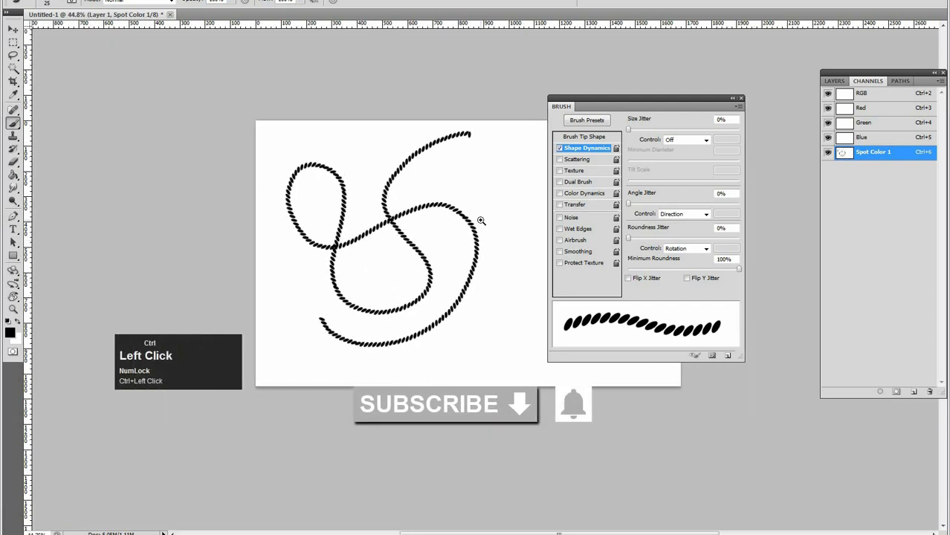
pyautogui.keyDown('ctrl'); pyautogui.click(481, 221); pyautogui.keyUp('ctrl')
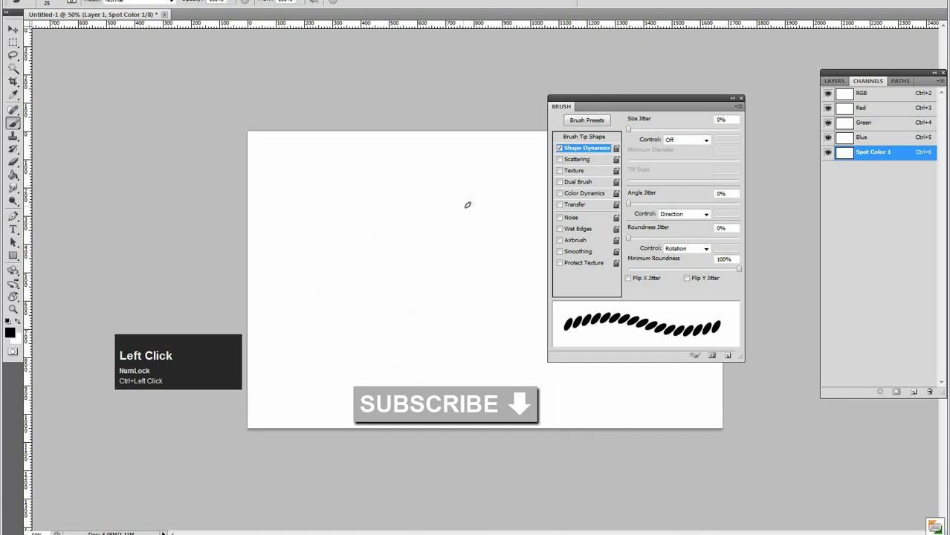
# Reduce the brush size to 10 px and paint a long continuous stroke with several overlapping loops across the canvas.
pyautogui.press('[')
pyautogui.press('[')
pyautogui.press('[')
pyautogui.moveTo(509, 148)
pyautogui.mouseDown()
pyautogui.moveTo(483, 158)
pyautogui.moveTo(383, 378)
pyautogui.moveTo(359, 187)
pyautogui.moveTo(272, 208)
pyautogui.mouseUp()
pyautogui.moveTo(327, 273)
pyautogui.mouseDown()
pyautogui.moveTo(420, 250)
pyautogui.moveTo(471, 338)
pyautogui.moveTo(406, 354)
pyautogui.moveTo(344, 293)
pyautogui.moveTo(295, 311)
pyautogui.moveTo(335, 353)
pyautogui.moveTo(426, 280)
pyautogui.moveTo(512, 230)
pyautogui.moveTo(521, 323)
pyautogui.moveTo(422, 323)
pyautogui.moveTo(390, 212)
pyautogui.moveTo(353, 235)
pyautogui.moveTo(361, 210)
pyautogui.moveTo(448, 201)
pyautogui.mouseUp()
# Inspect the dabs of the thin looping stroke up close at its crossings and along its outer curve.
pyautogui.hotkey('ctrl', 'space')
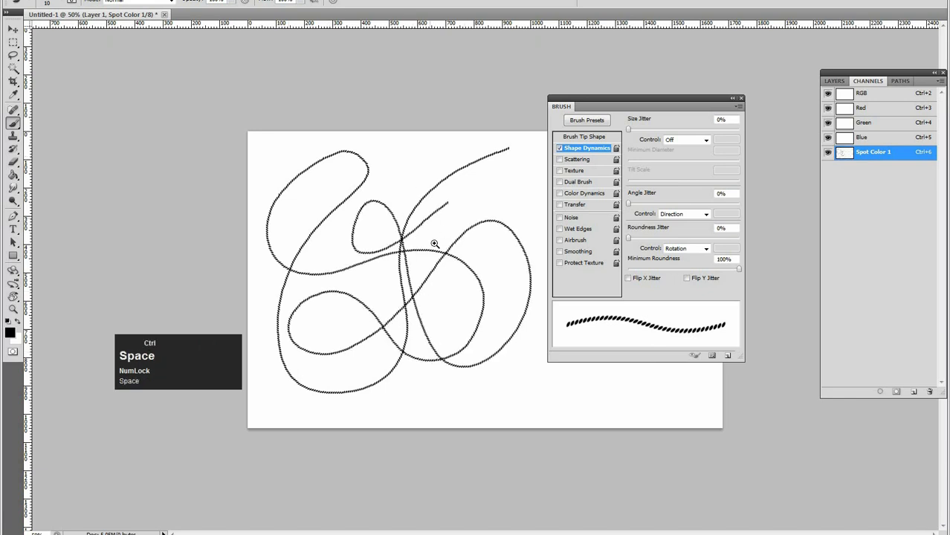
pyautogui.keyDown('ctrl'); pyautogui.click(489, 283); pyautogui.keyUp('ctrl')
pyautogui.moveTo(490, 278); pyautogui.dragTo(377, 265)
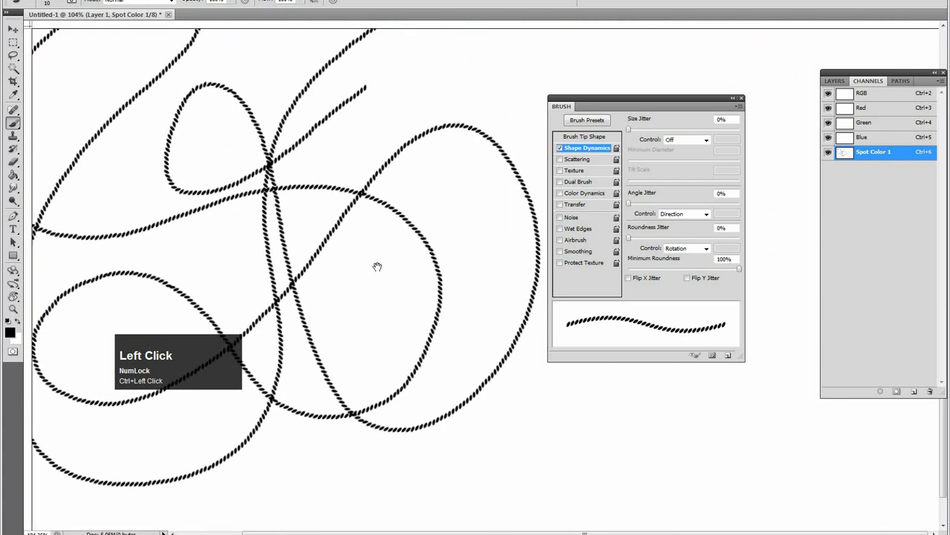
pyautogui.keyDown('ctrl'); pyautogui.click(534, 279); pyautogui.keyUp('ctrl')
pyautogui.moveTo(411, 305); pyautogui.dragTo(422, 126)
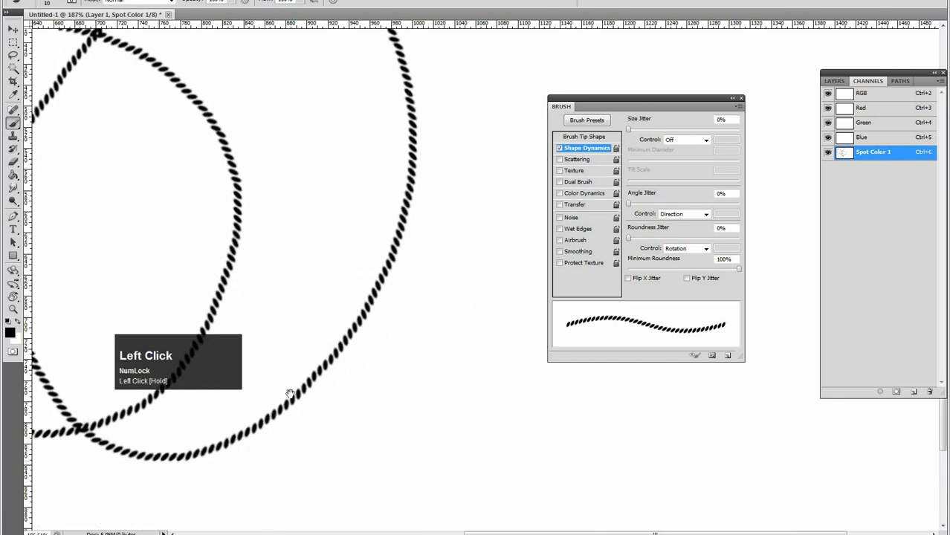
pyautogui.keyDown('alt'); pyautogui.click(343, 272); pyautogui.keyUp('alt')
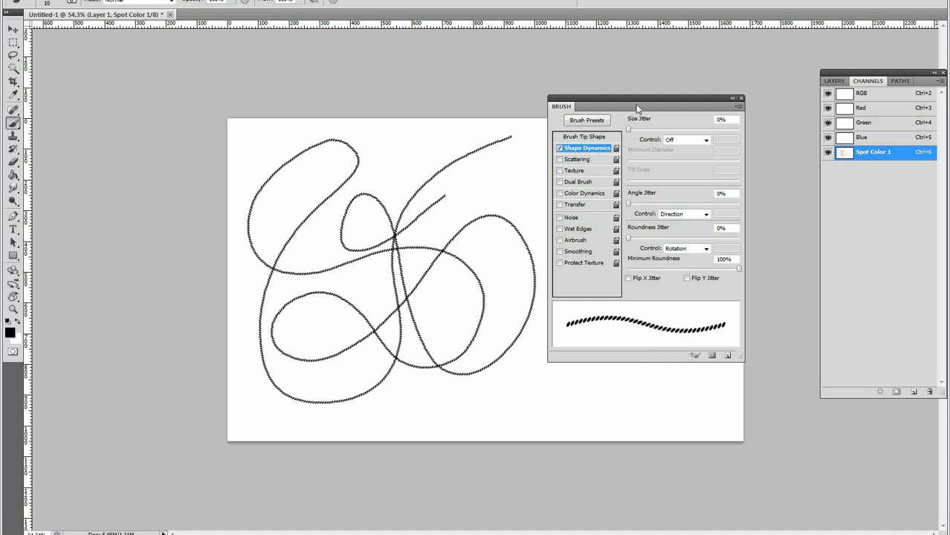
# Show the brush presets and place them separately over the canvas beside the repositioned brush settings.
pyautogui.moveTo(637, 108); pyautogui.dragTo(667, 122)
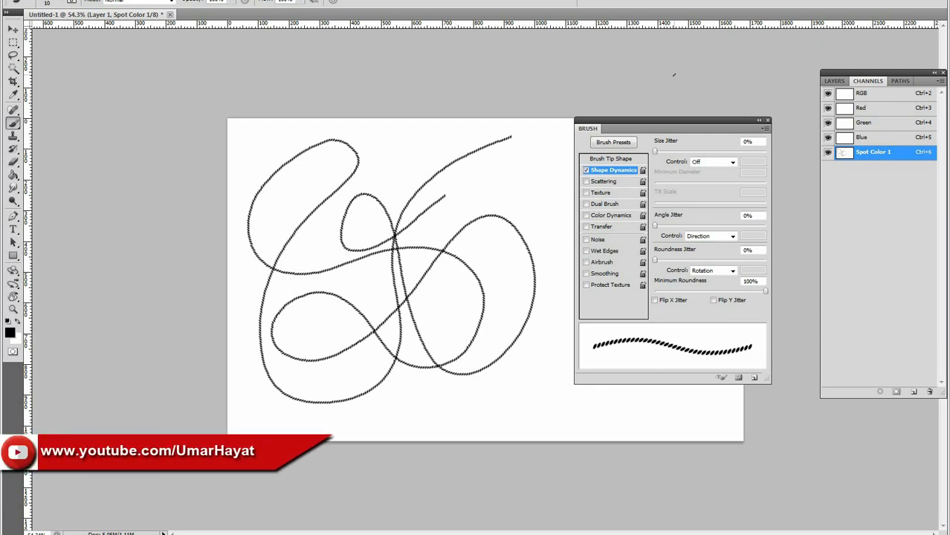
pyautogui.moveTo(669, 121); pyautogui.dragTo(617, 114)
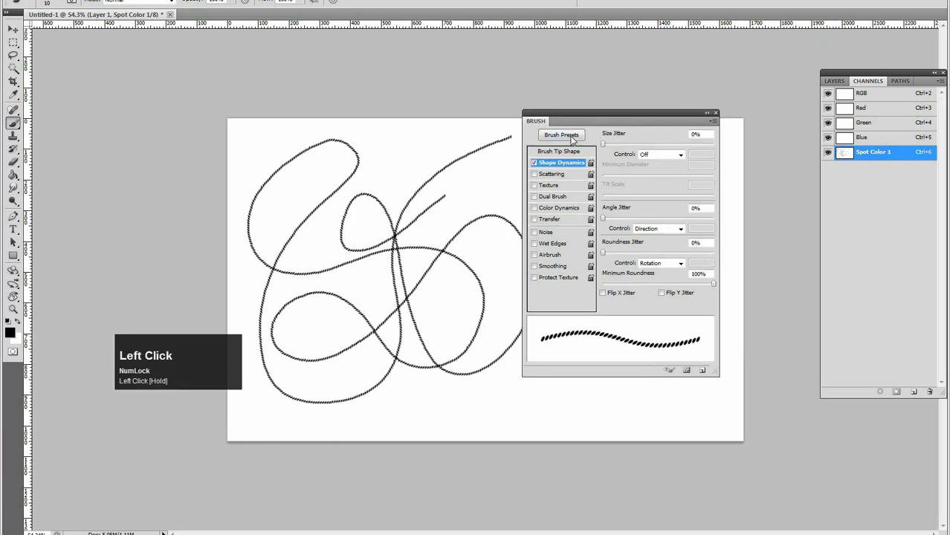
pyautogui.click(572, 136)
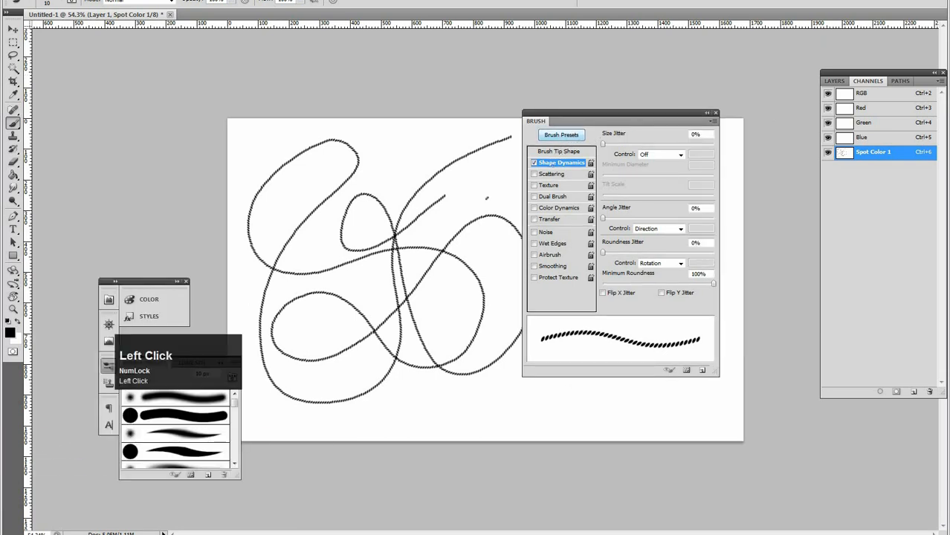
pyautogui.click(217, 341)
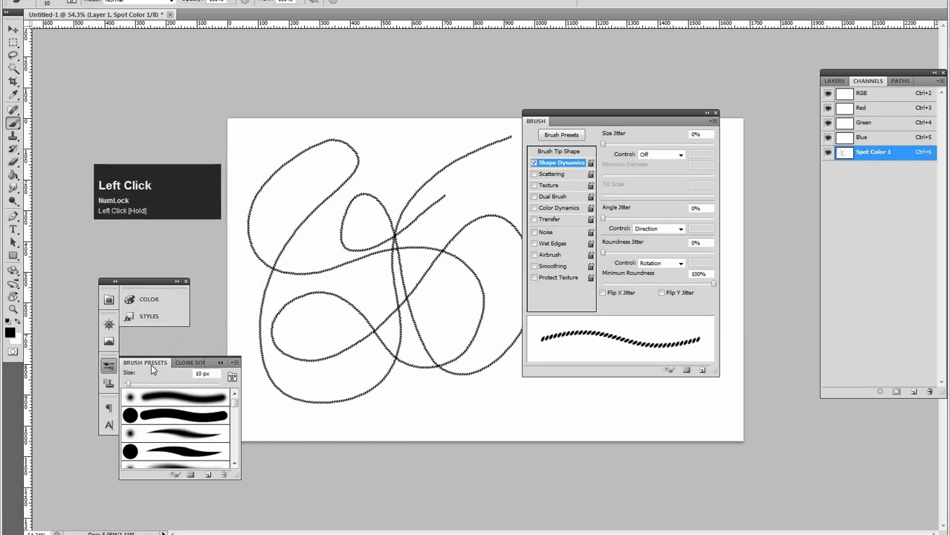
pyautogui.moveTo(149, 369)
pyautogui.mouseDown()
pyautogui.moveTo(204, 338)
pyautogui.moveTo(350, 186)
pyautogui.moveTo(365, 207)
pyautogui.mouseUp()
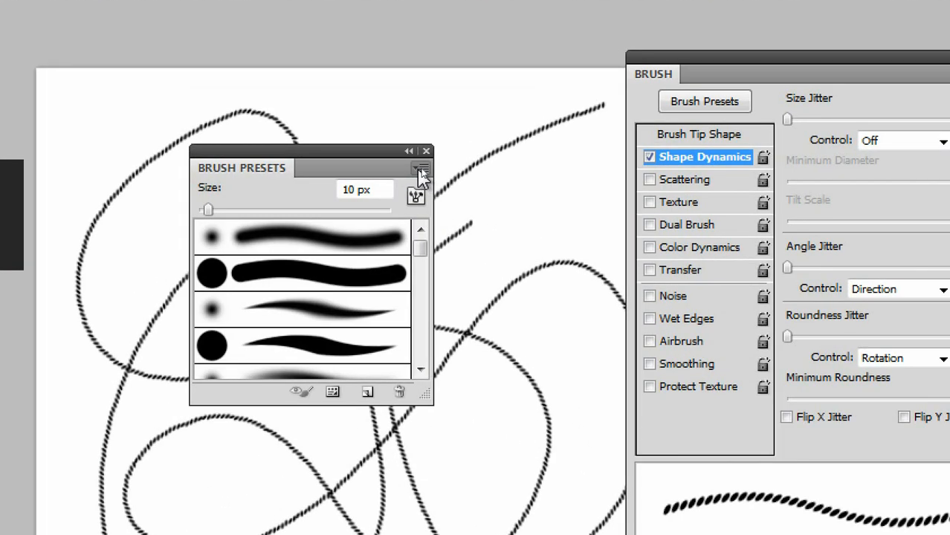
# Switch the brush preset display to Text Only and back to Stroke Thumbnail.
pyautogui.click(417, 182)
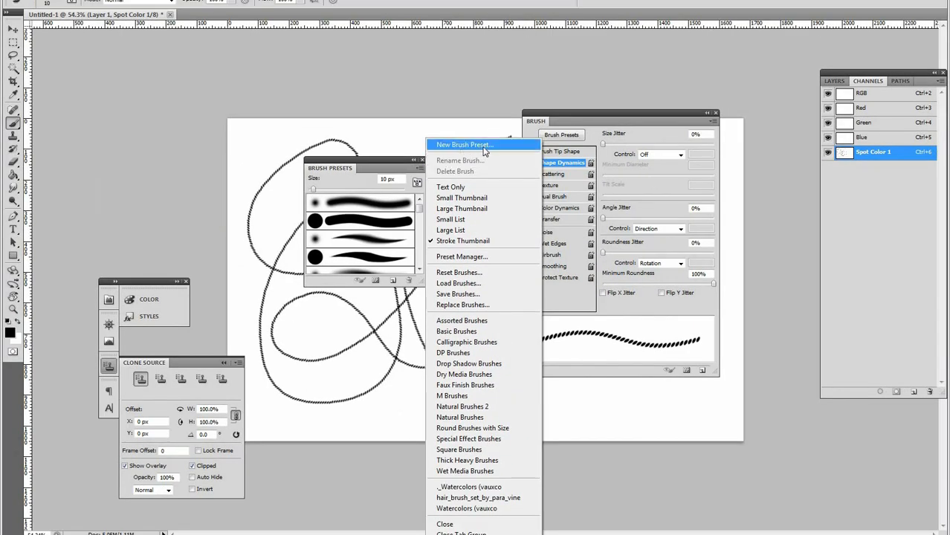
pyautogui.click(467, 189)
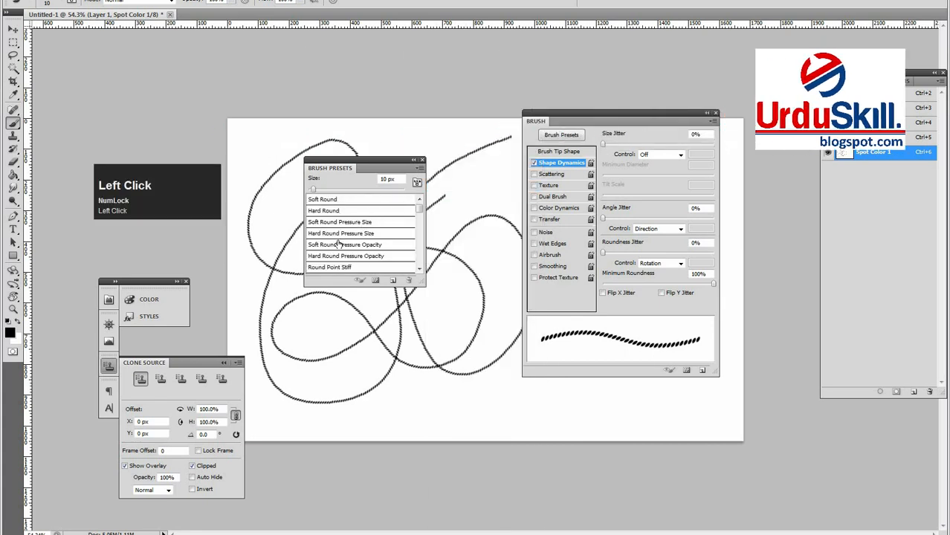
pyautogui.click(417, 183)
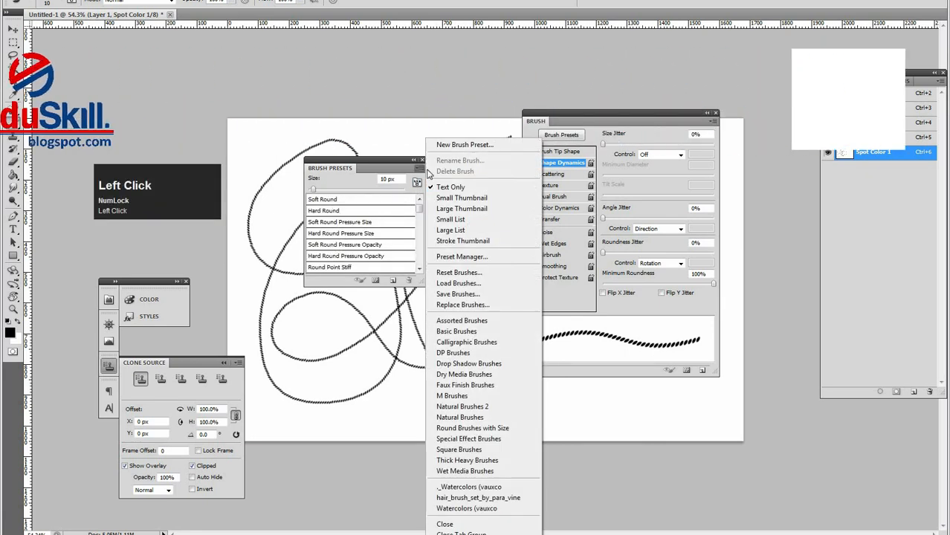
pyautogui.click(459, 242)
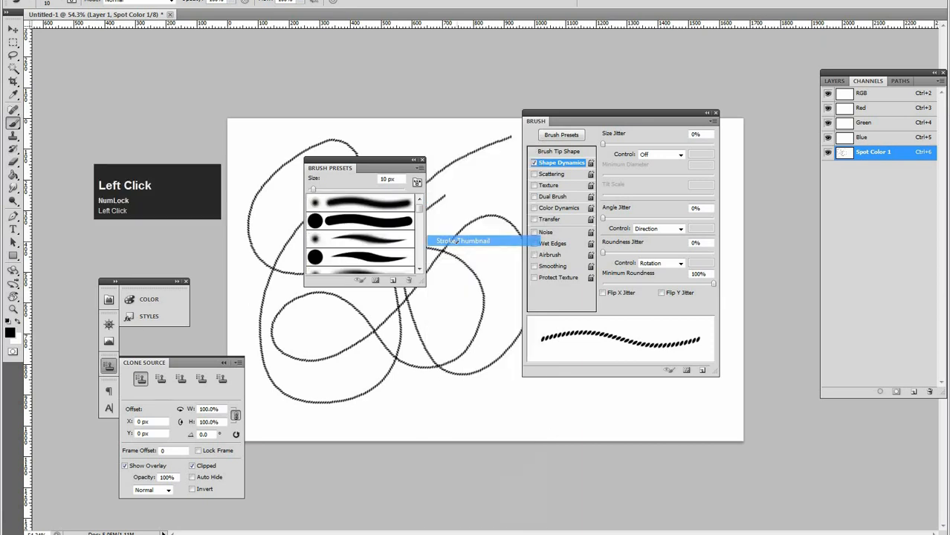
# Choose the hair_brush_set_by_para_vine file for loading as a brush set and cancel the loading.
pyautogui.click(417, 182)
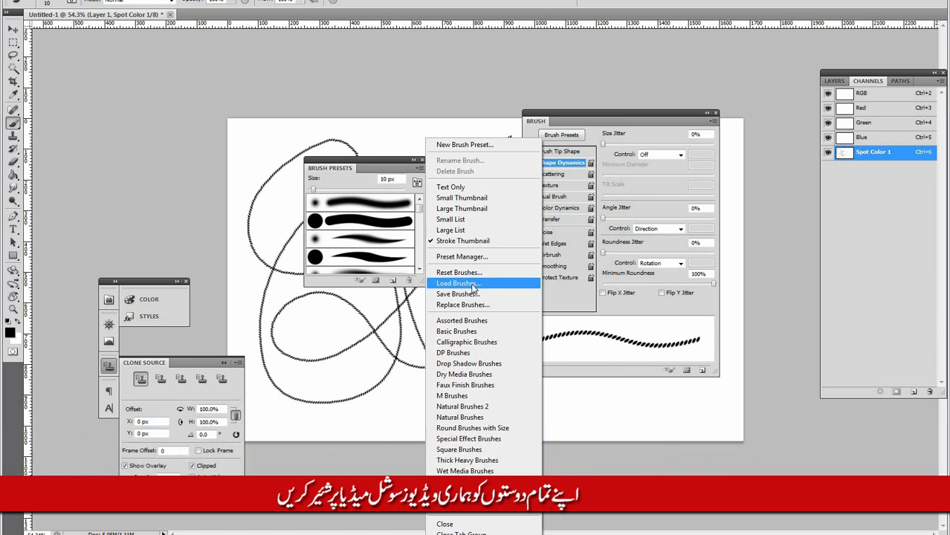
pyautogui.click(471, 285)
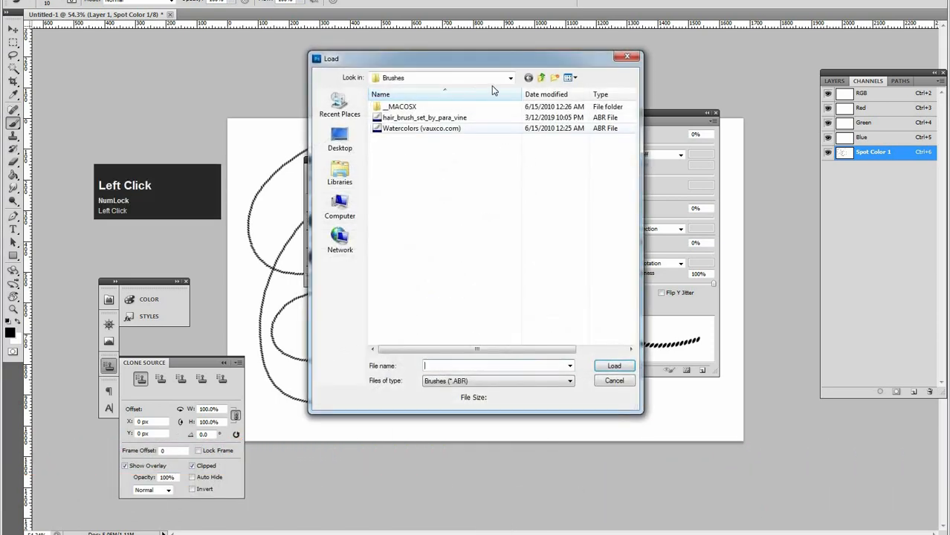
pyautogui.click(440, 122)
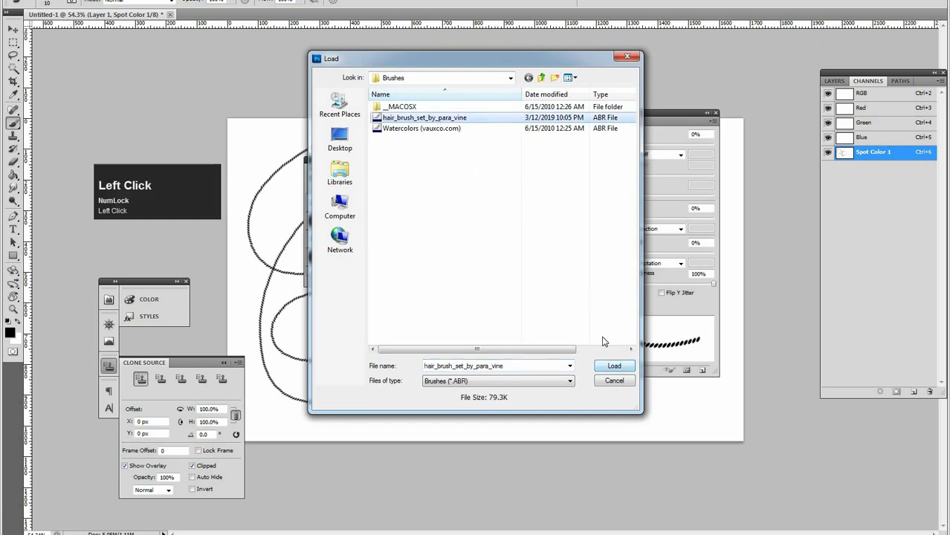
pyautogui.click(607, 382)
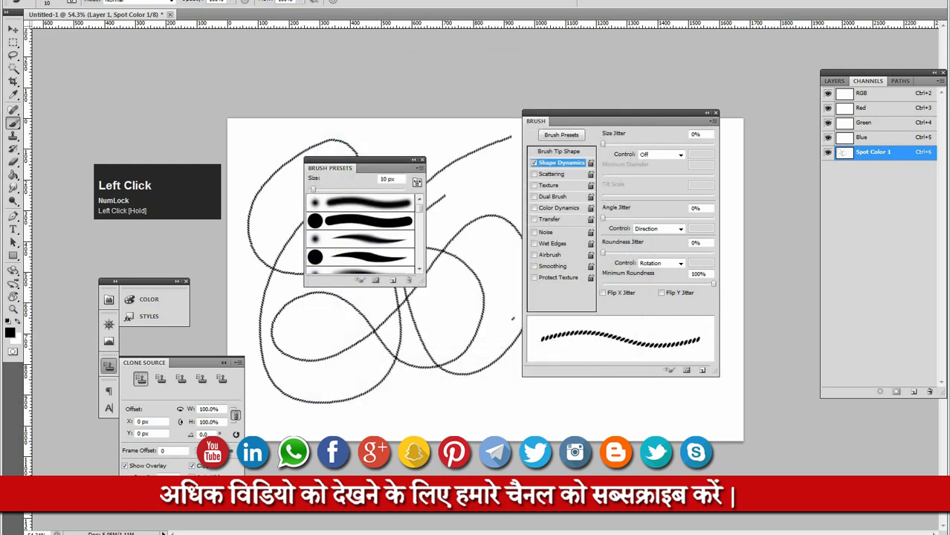
# Append the Calligraphic Brushes set to the current brush presets.
pyautogui.click(420, 170)
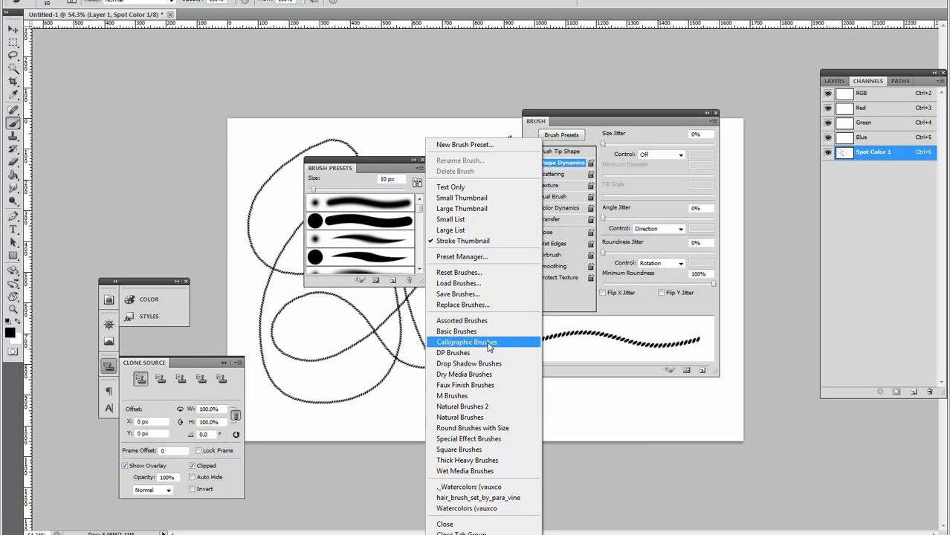
pyautogui.click(489, 346)
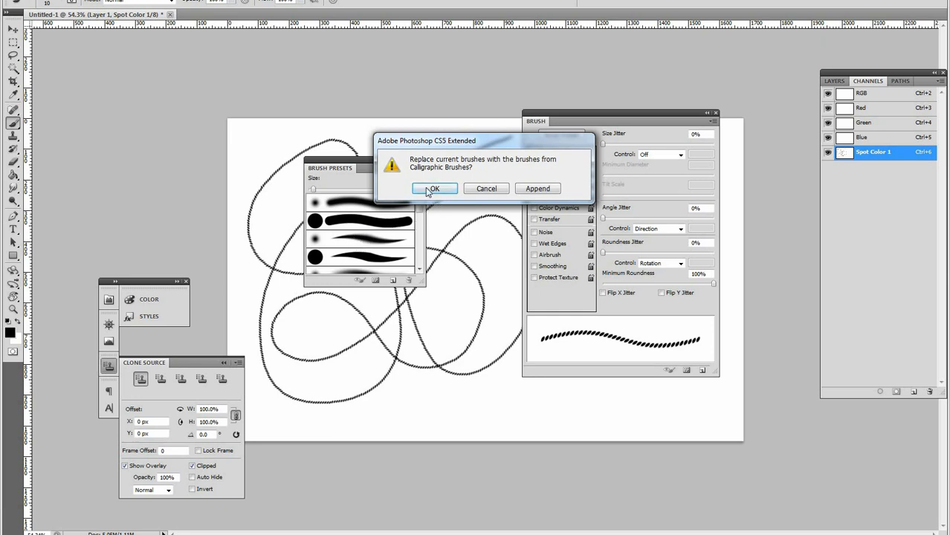
pyautogui.click(545, 192)
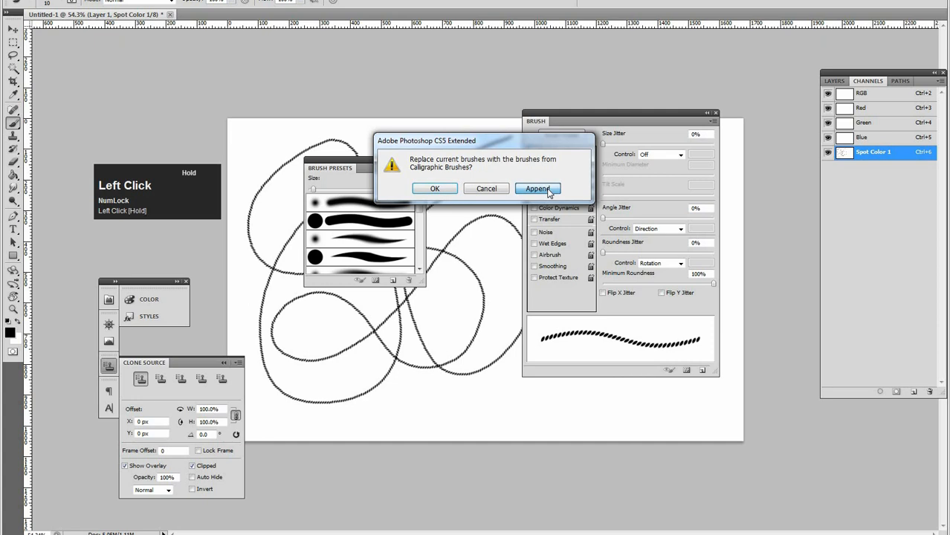
# Examine the appended calligraphic tips at the end of the brush picker's list, close the picker and shift the brush presets slightly aside.
pyautogui.click(59, 5)
pyautogui.click(63, 4)
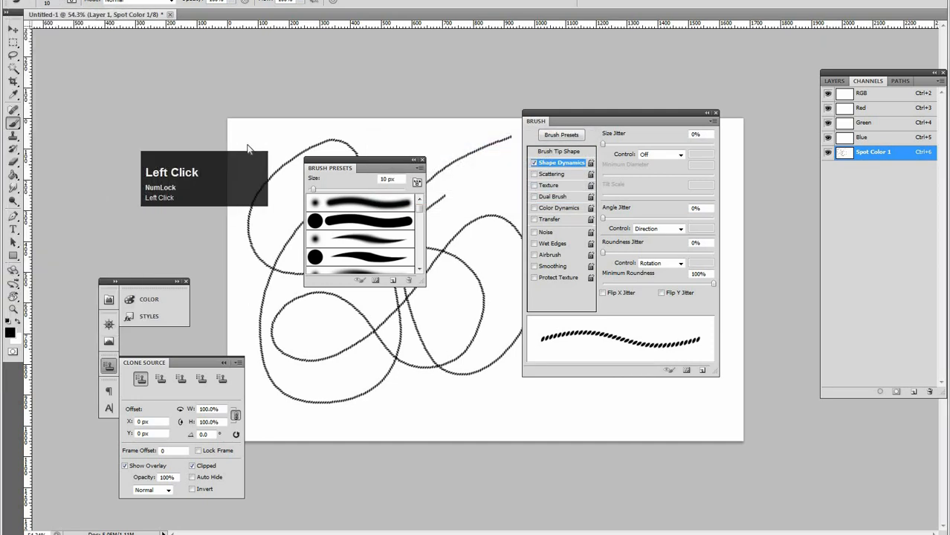
pyautogui.click(62, 4)
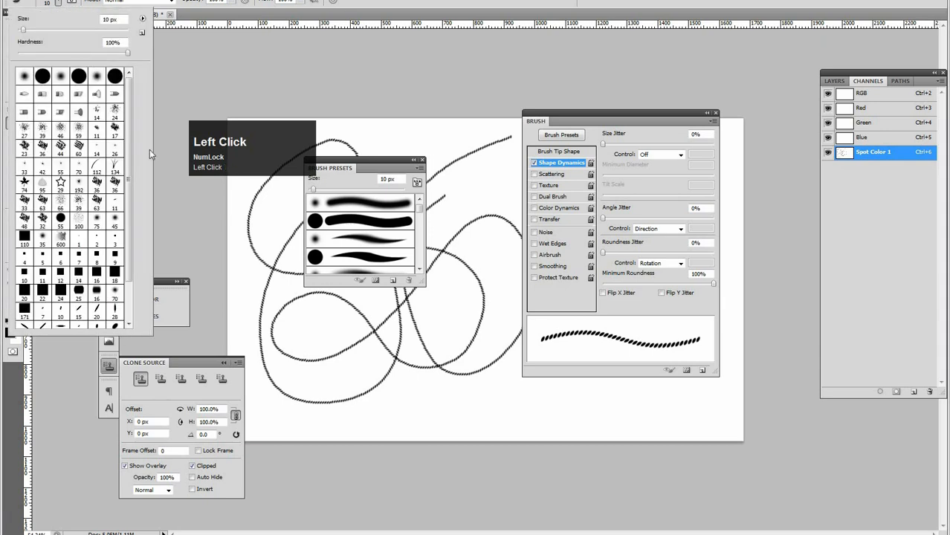
pyautogui.scroll(-2, 132, 218)
pyautogui.moveTo(134, 217); pyautogui.dragTo(136, 238)
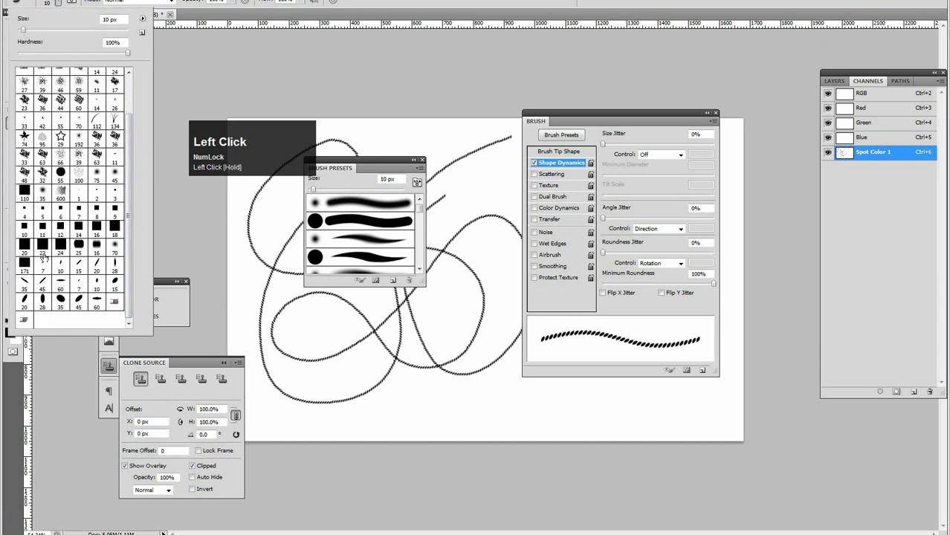
pyautogui.hotkey('ctrl', '4')
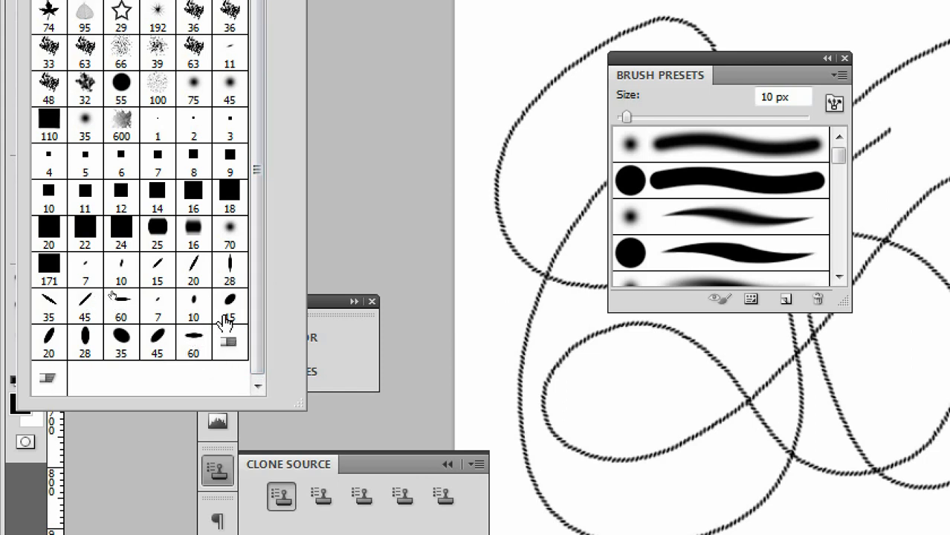
pyautogui.hotkey('ctrl', '4')
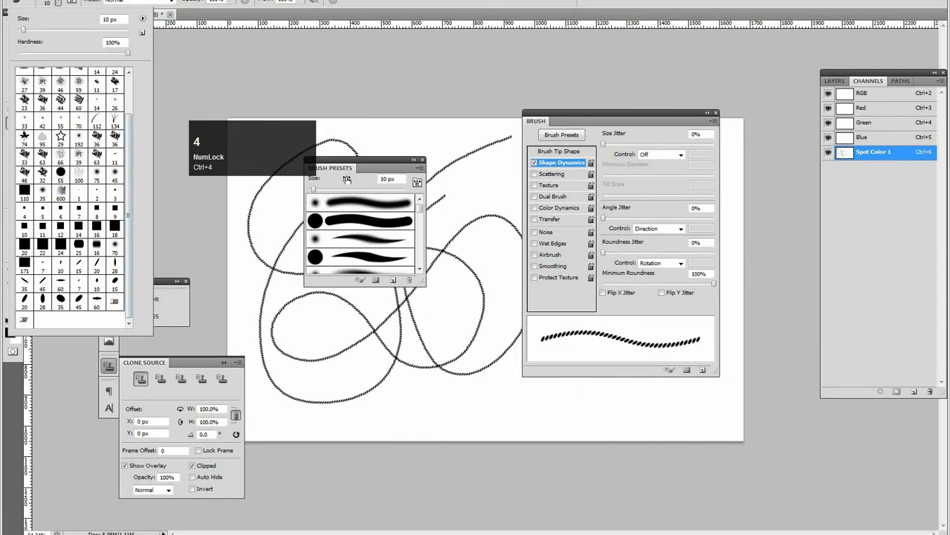
pyautogui.click(767, 66)
pyautogui.moveTo(386, 167); pyautogui.dragTo(401, 170)
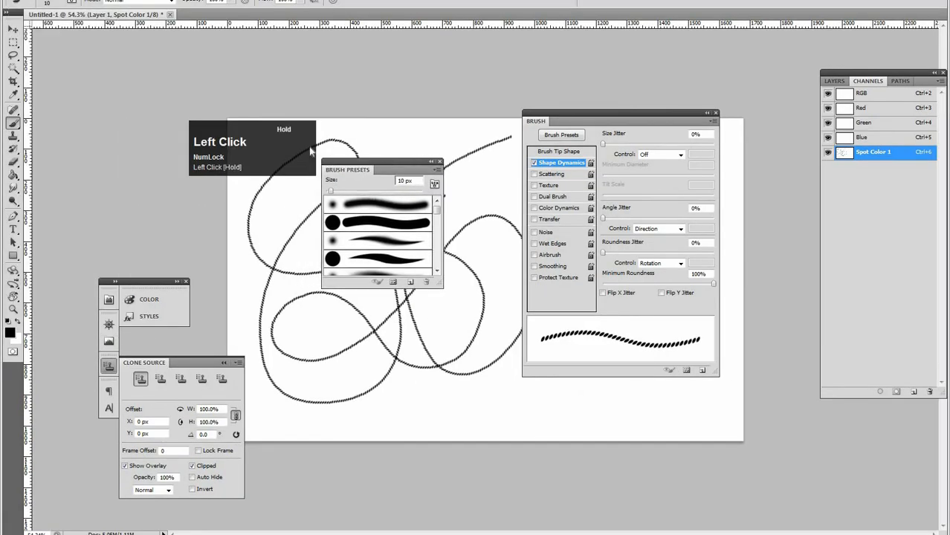